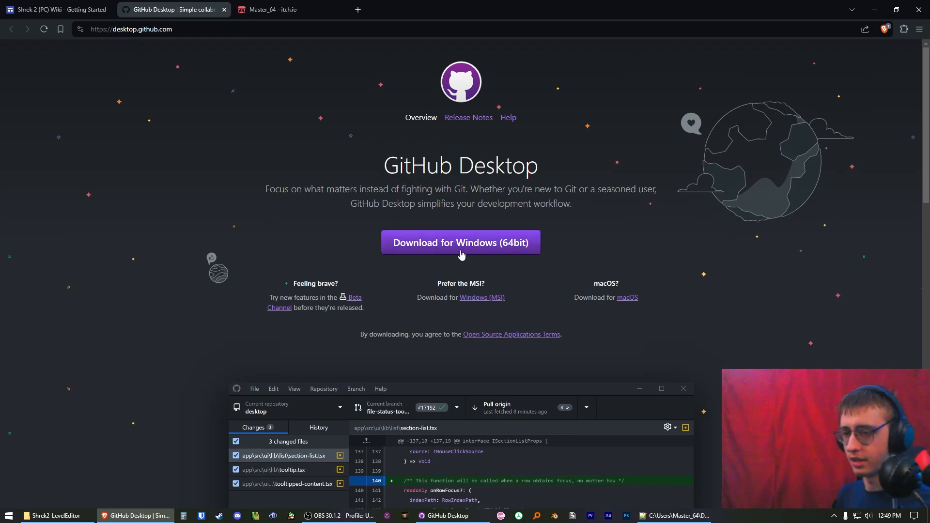
# Step: Close the GitHub Desktop download page and copy the Shrek2-LevelEditor repository URL from the wiki's Getting Started page
pyautogui.hotkey('ctrl', 'w')
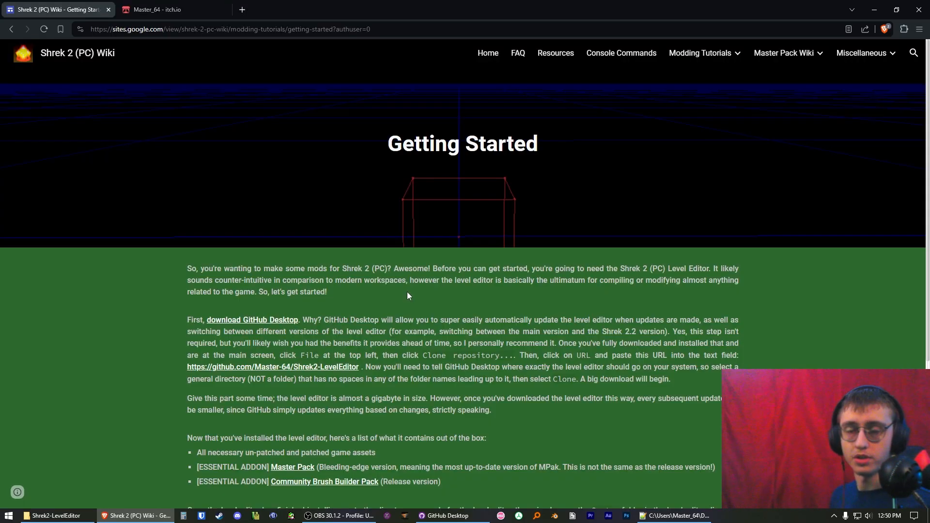
pyautogui.moveTo(188, 370); pyautogui.dragTo(359, 371)
pyautogui.hotkey('ctrl', 'c')
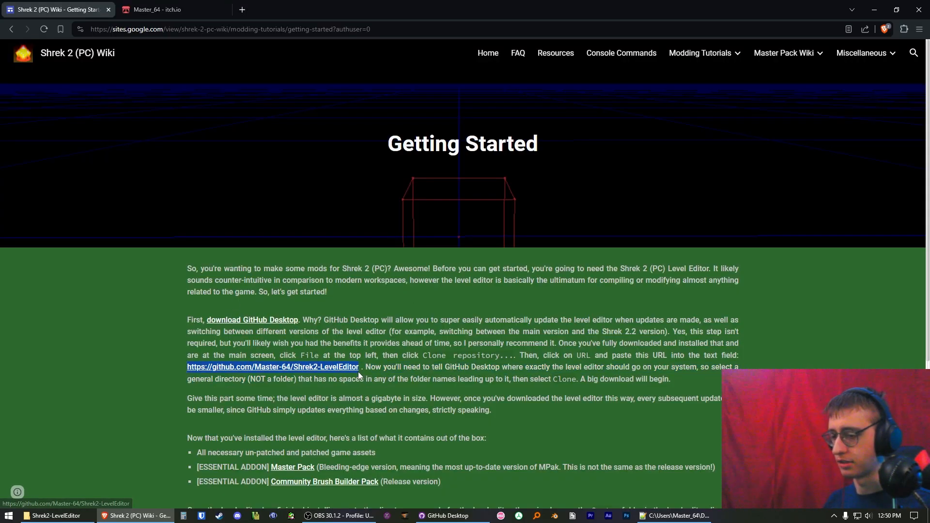
# Step: Switch to GitHub Desktop, set up a clone by URL using the copied Shrek2-LevelEditor address, and clear the folder name from the local path
pyautogui.click(440, 515)
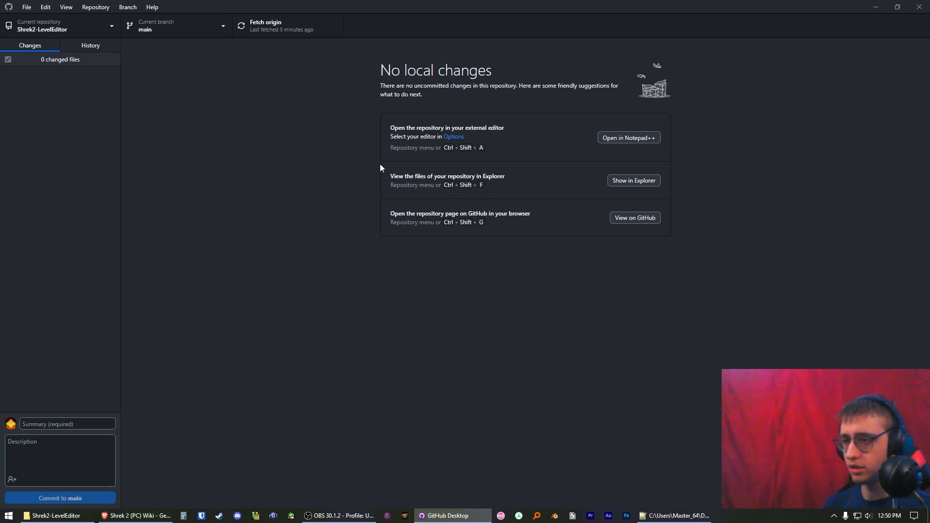
pyautogui.click(26, 8)
pyautogui.click(63, 60)
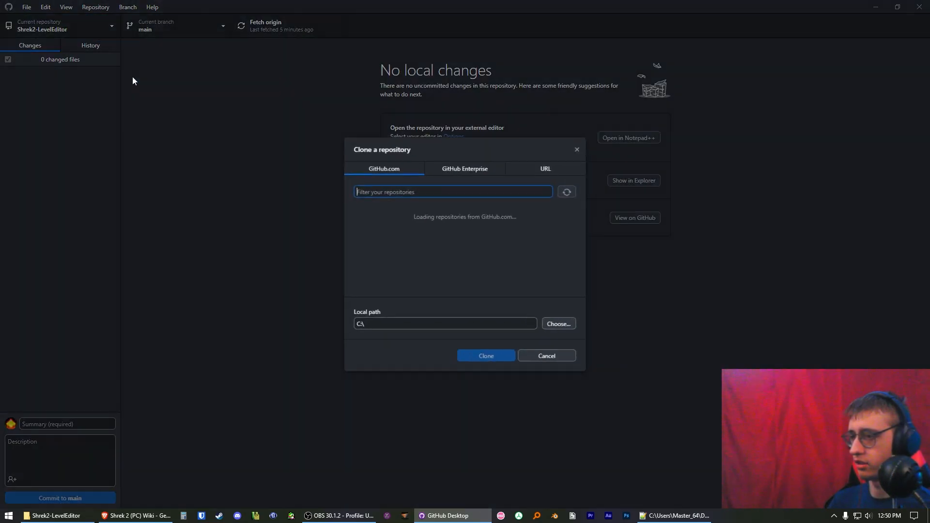
pyautogui.click(551, 173)
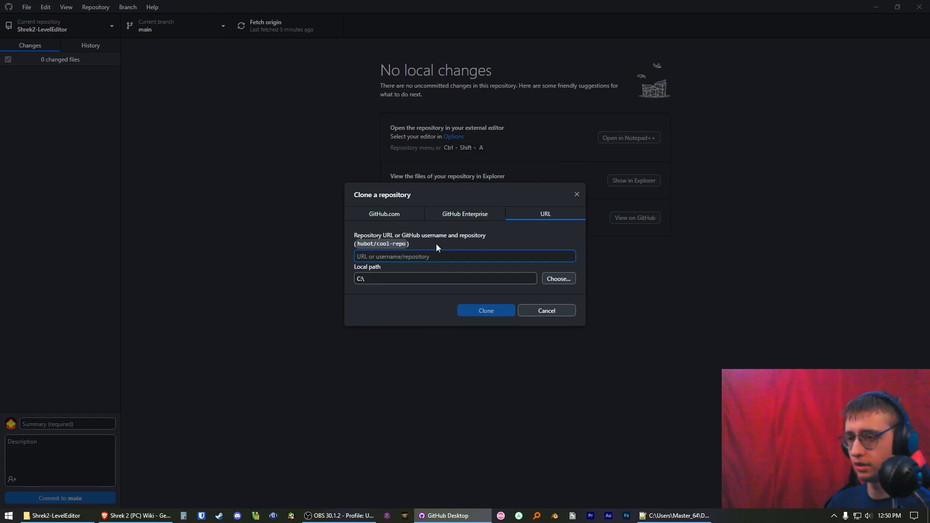
pyautogui.hotkey('ctrl', 'v')
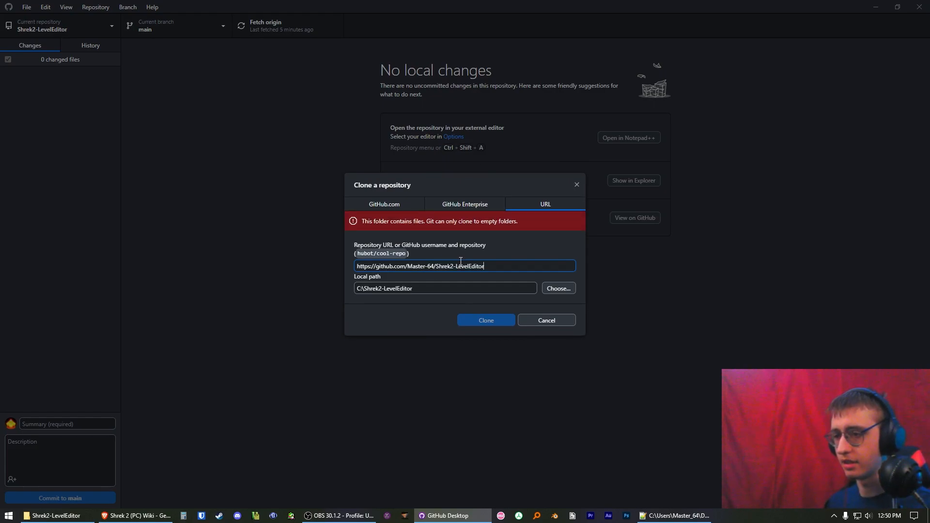
pyautogui.moveTo(482, 288); pyautogui.dragTo(364, 294)
pyautogui.press('BackSpace')
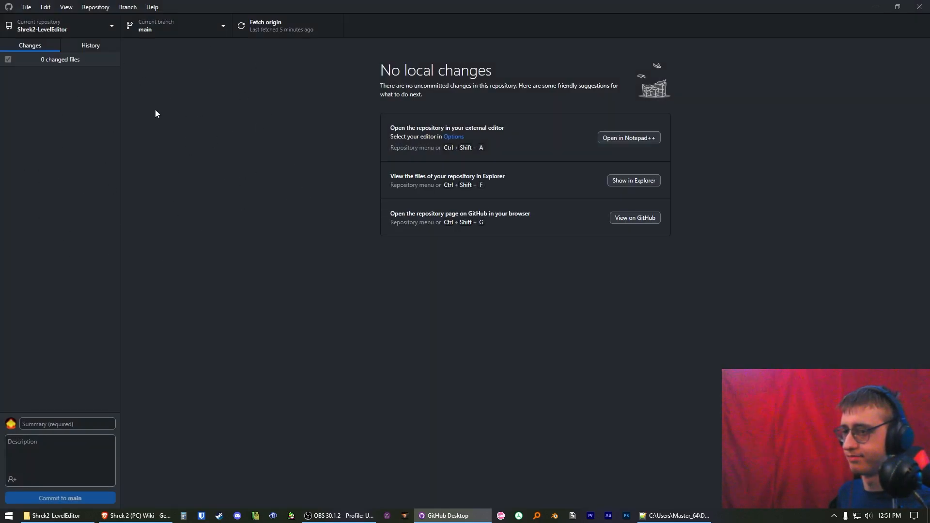
# Step: Look over the repository's available branches and fetch the latest changes from origin on main
pyautogui.click(205, 27)
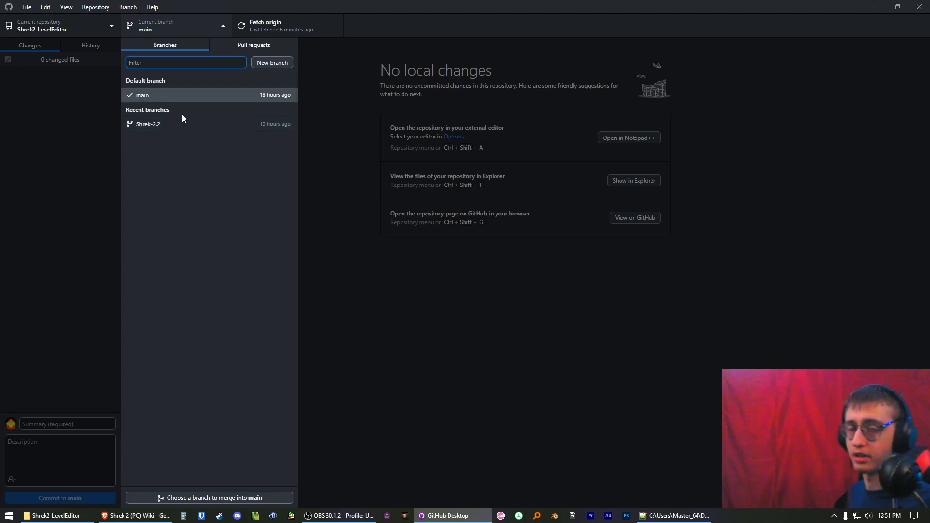
pyautogui.click(333, 123)
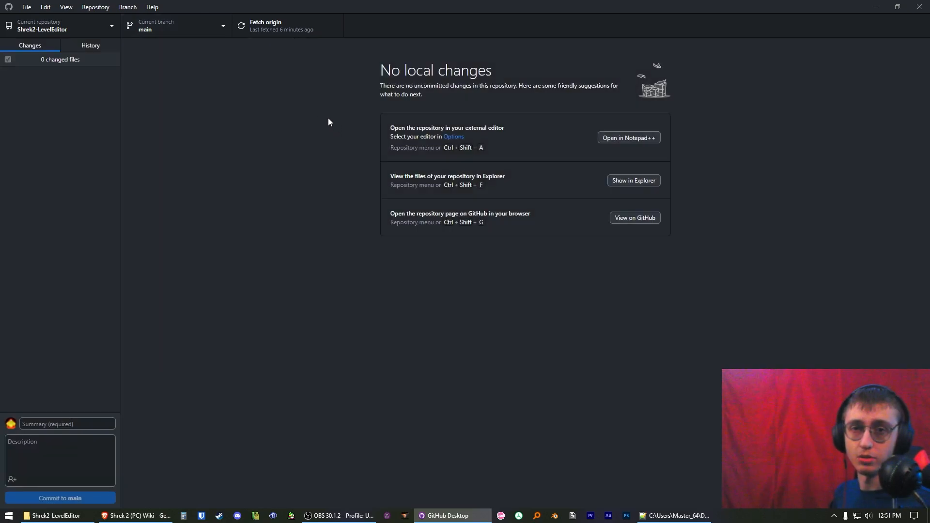
pyautogui.click(285, 22)
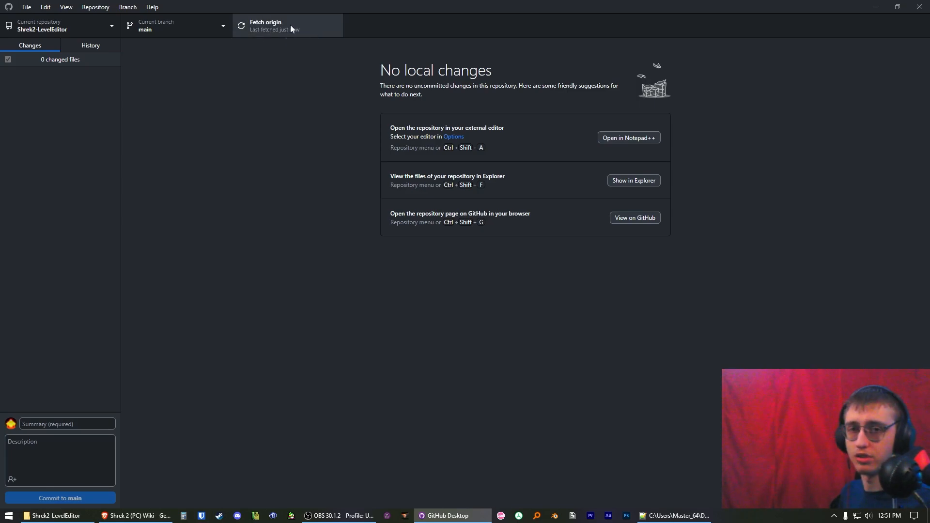
# Step: Show the repository's files in File Explorer and select UnrealEd.exe in the System folder
pyautogui.hotkey('ctrl', 'shift', 'f')
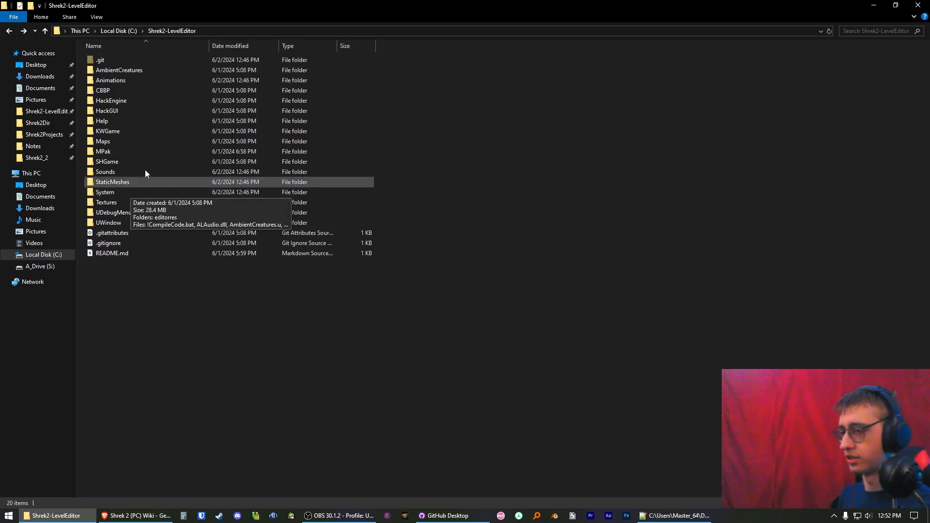
pyautogui.doubleClick(101, 193)
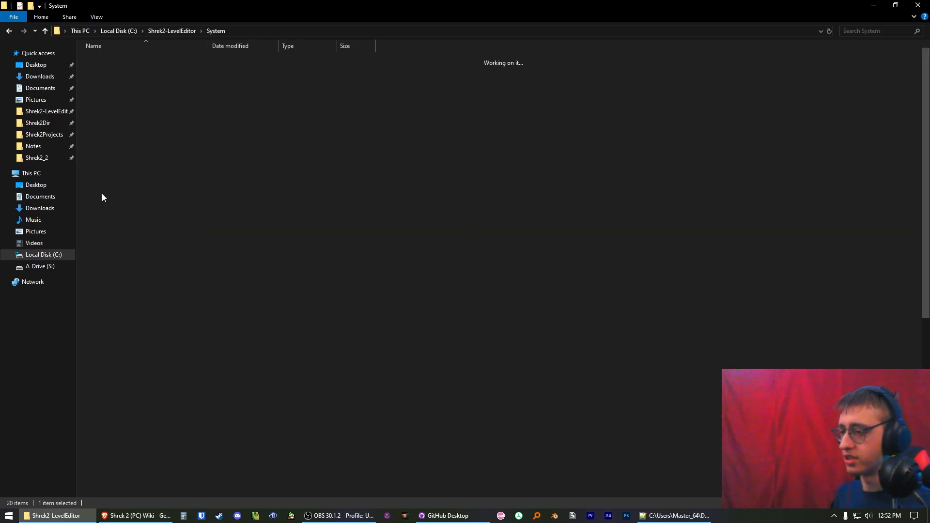
pyautogui.scroll(-8, 281, 256)
pyautogui.scroll(-2, 274, 282)
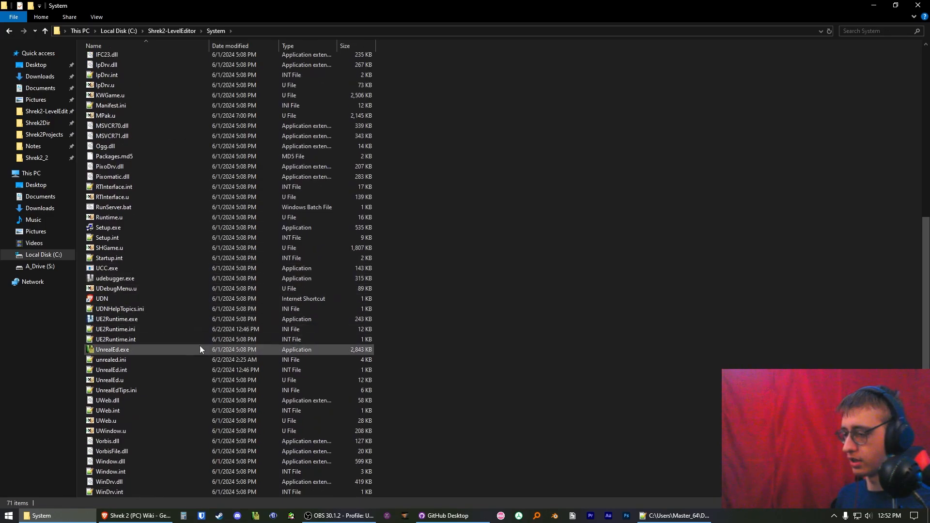
pyautogui.click(172, 353)
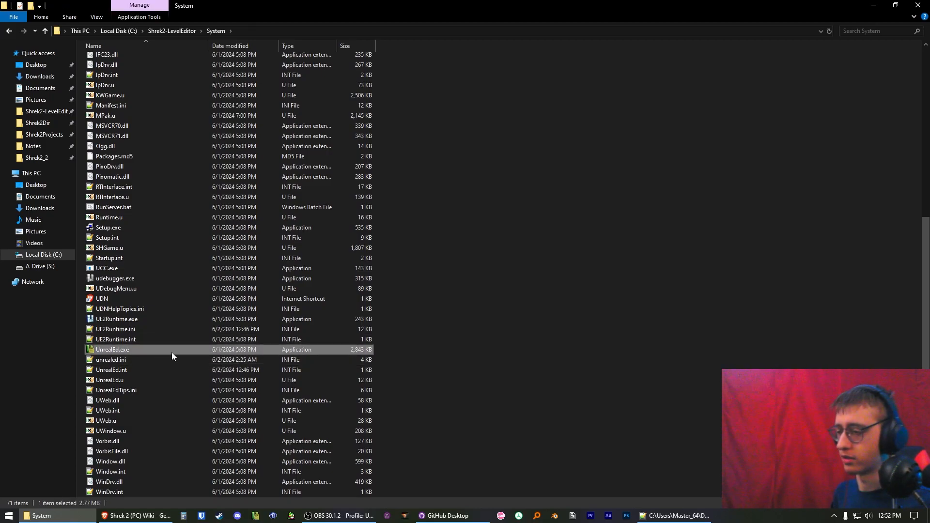
# Step: Check the compatibility mode settings in the properties of UnrealEd.exe
pyautogui.rightClick(125, 353)
pyautogui.click(153, 342)
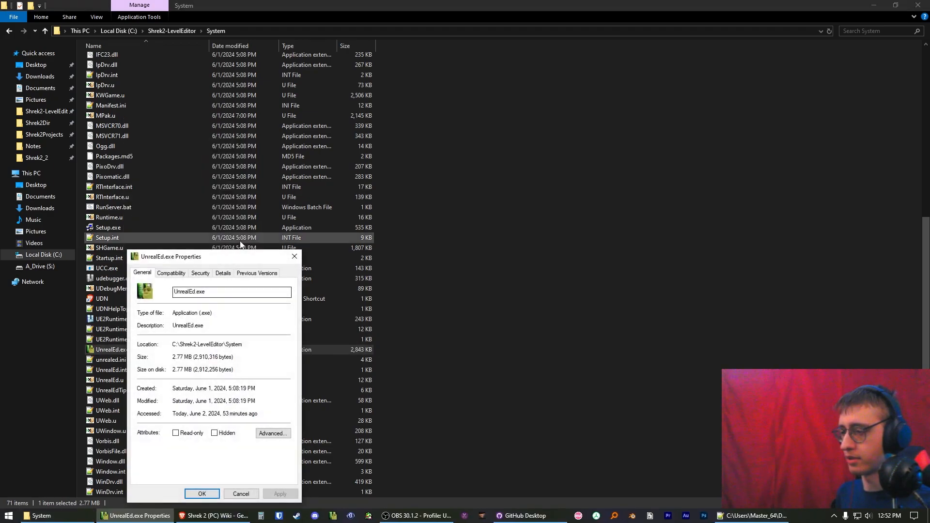
pyautogui.click(171, 272)
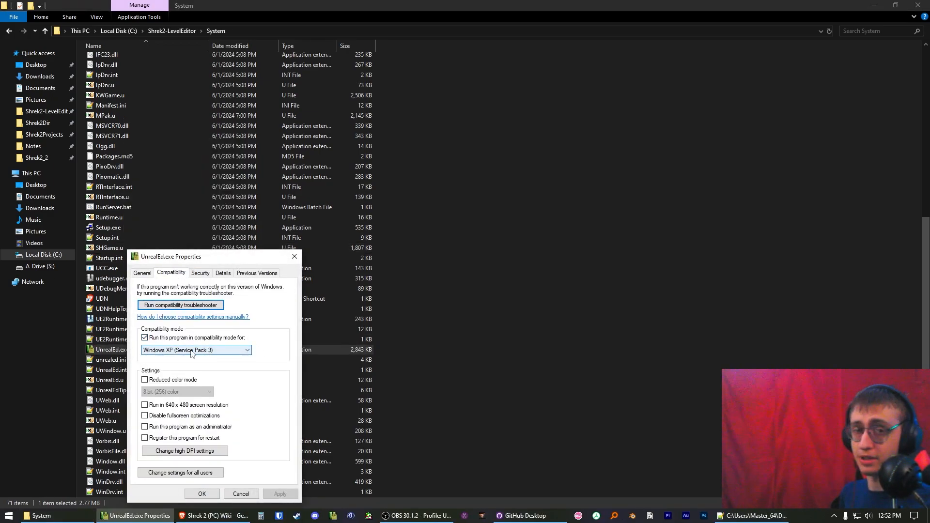
pyautogui.click(295, 256)
# Step: Launch the Shrek 2 Level Editor from UnrealEd.exe and dismiss the startup tip
pyautogui.doubleClick(159, 354)
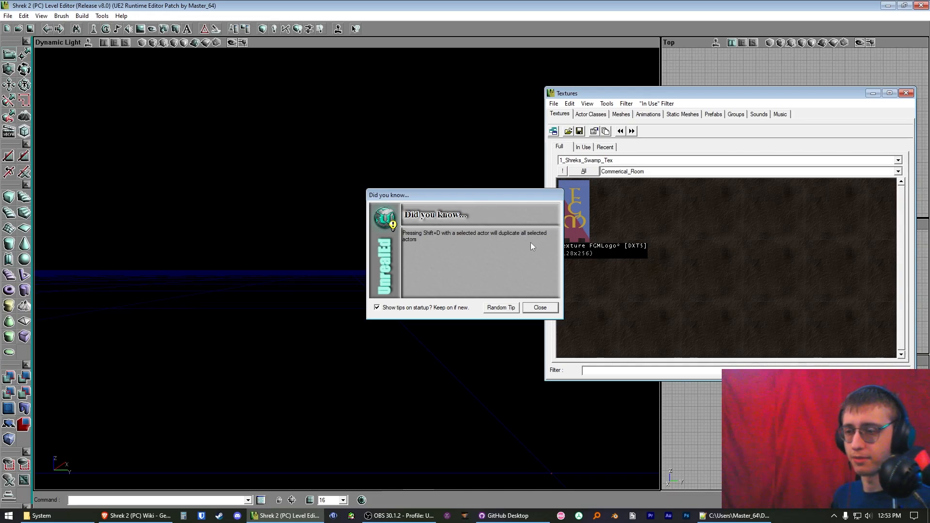
pyautogui.click(540, 307)
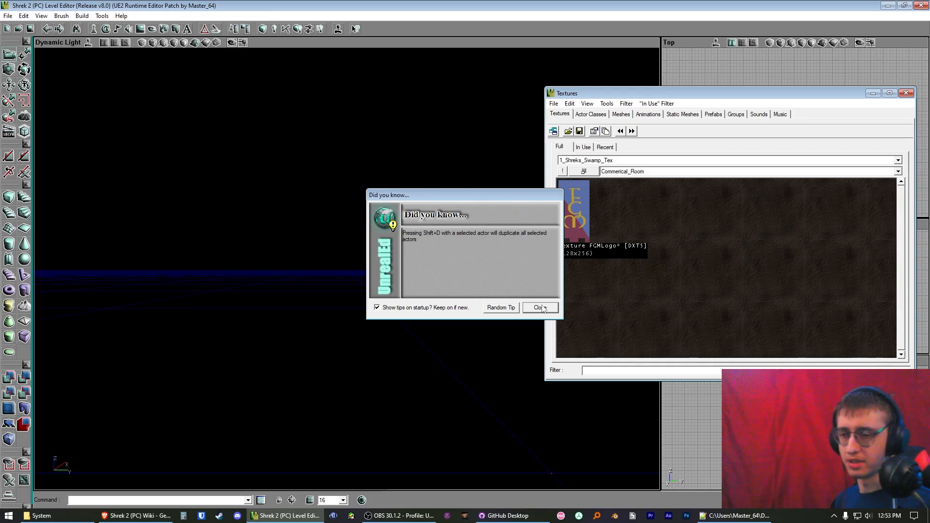
# Step: Build a cube brush with height, width and breadth of 256 using the CubeBuilder
pyautogui.moveTo(403, 258); pyautogui.dragTo(392, 318)
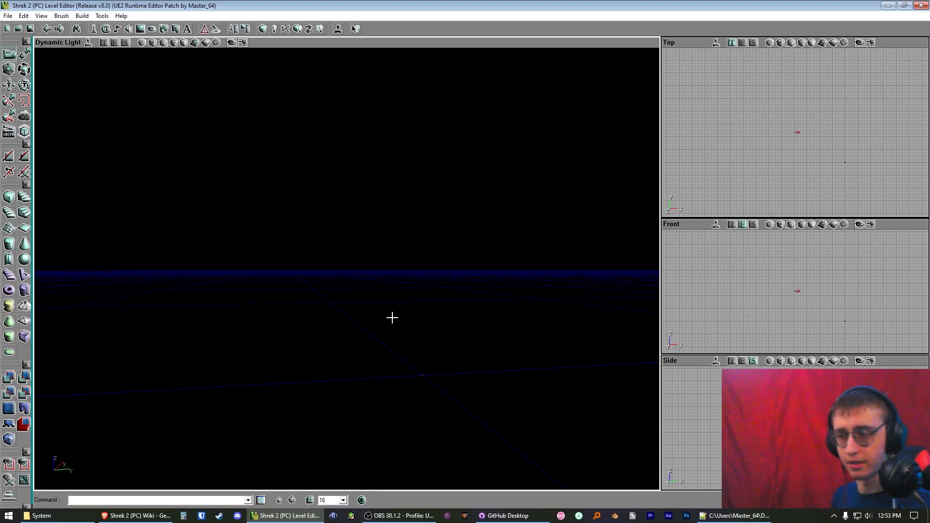
pyautogui.moveTo(358, 262); pyautogui.dragTo(385, 270, button='right')
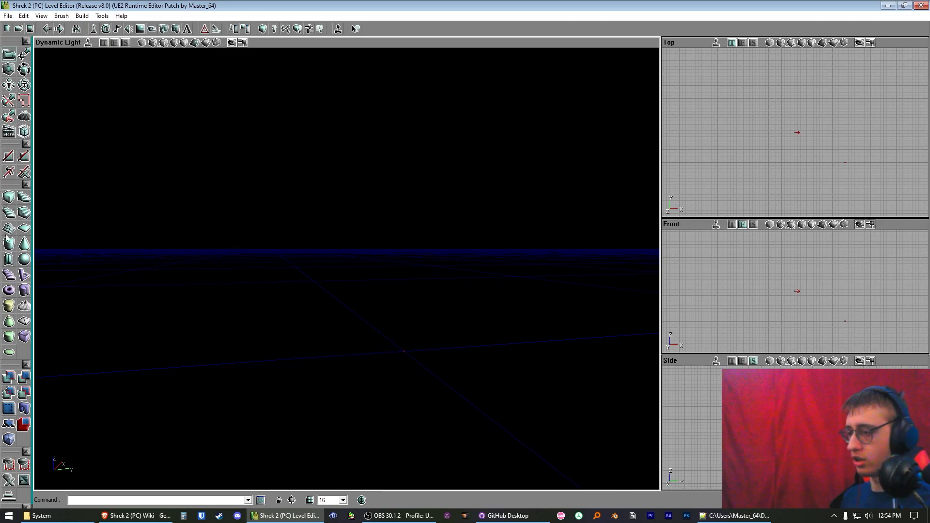
pyautogui.rightClick(8, 203)
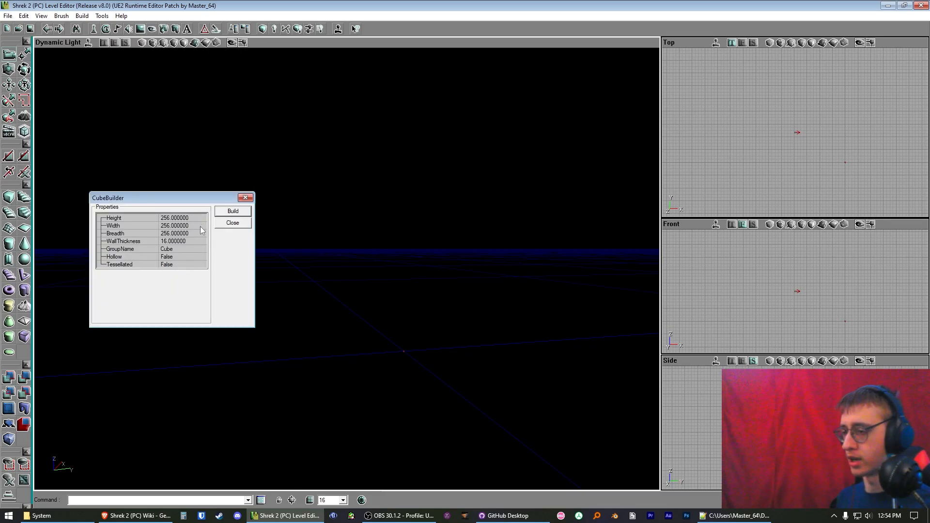
pyautogui.click(237, 214)
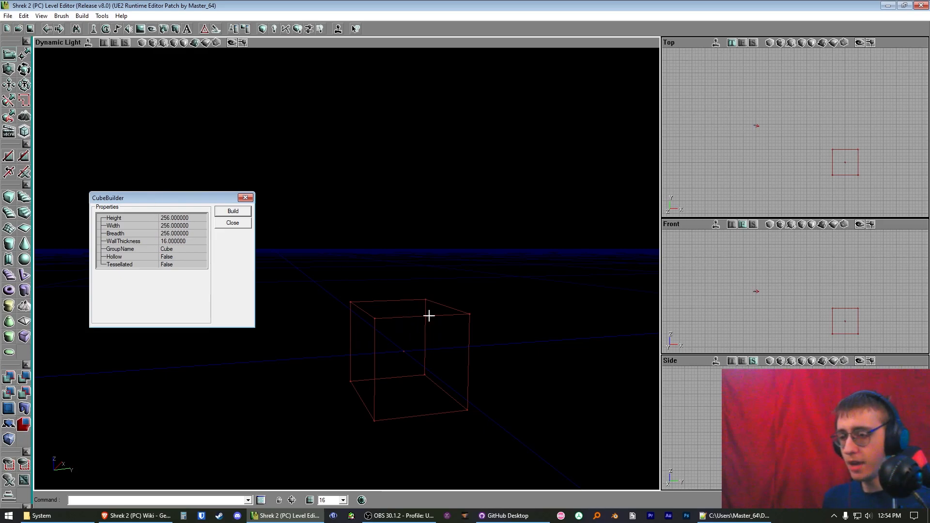
# Step: Rebuild the cube brush with height, width and breadth all set to 1024, and close the CubeBuilder
pyautogui.click(186, 218)
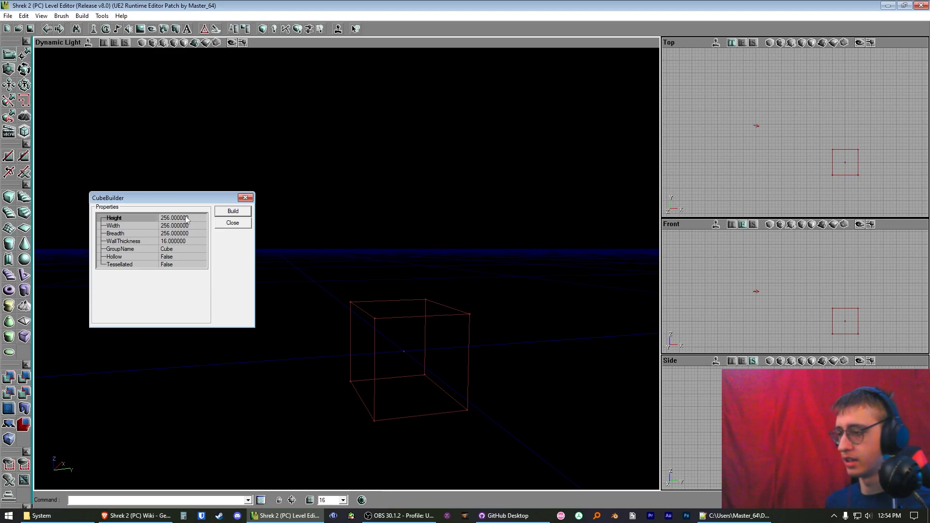
pyautogui.write('1024')
pyautogui.click(160, 226)
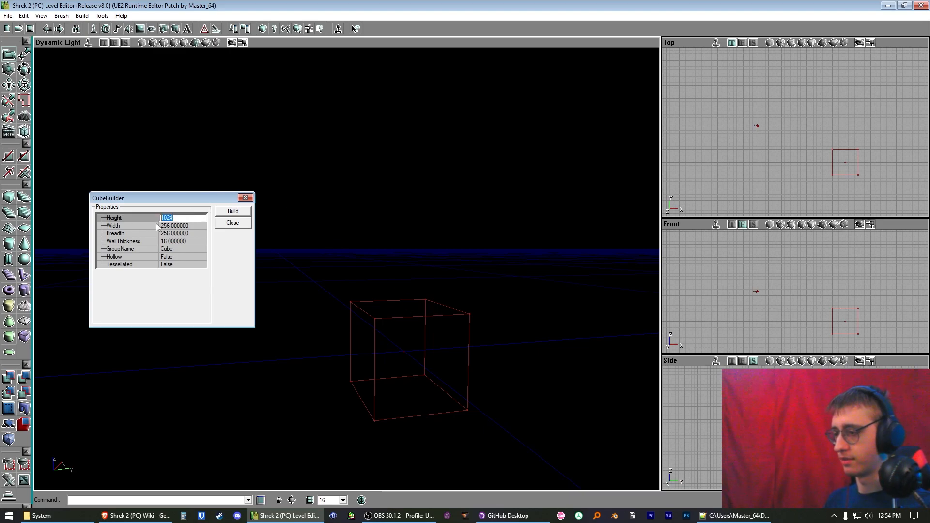
pyautogui.write('1024')
pyautogui.click(160, 234)
pyautogui.write('1024')
pyautogui.click(233, 211)
pyautogui.moveTo(389, 244)
pyautogui.mouseDown()
pyautogui.moveTo(390, 281)
pyautogui.moveTo(369, 240)
pyautogui.moveTo(382, 247)
pyautogui.mouseUp()
pyautogui.click(242, 224)
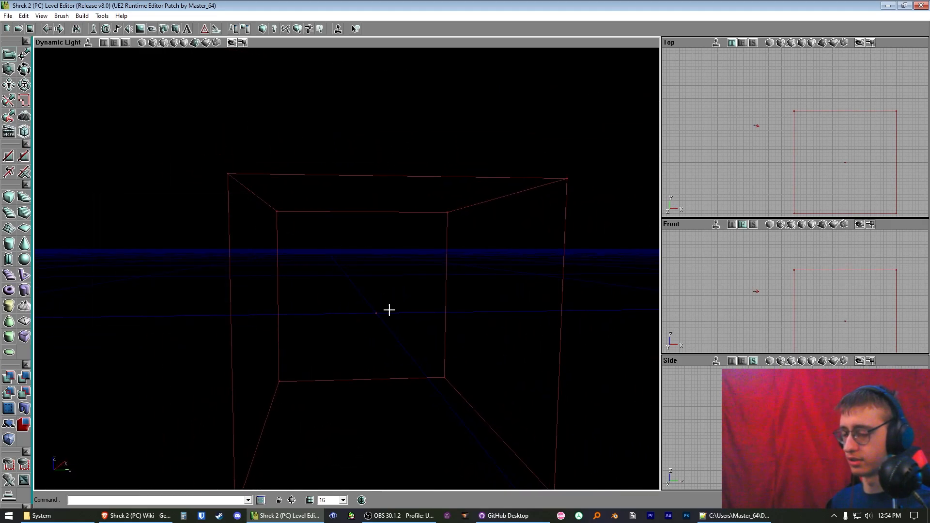
# Step: Subtract the 1024-unit cube brush from the world to carve out a hollow room
pyautogui.moveTo(367, 315); pyautogui.dragTo(343, 285)
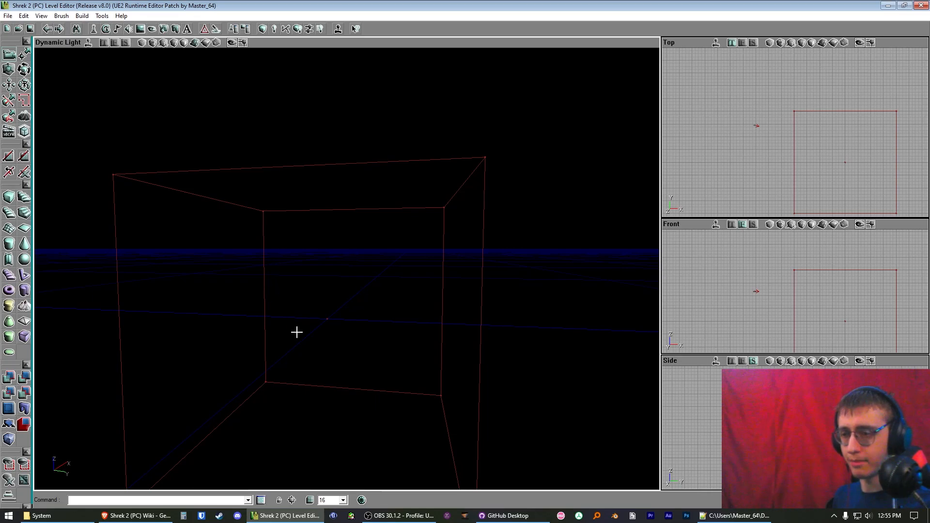
pyautogui.moveTo(366, 322); pyautogui.dragTo(339, 320)
pyautogui.moveTo(339, 320); pyautogui.dragTo(362, 334, button='right')
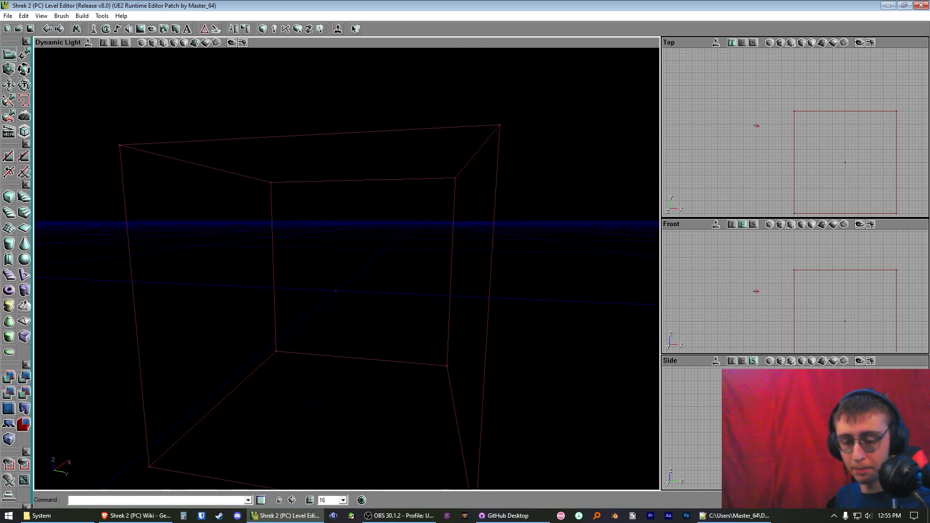
pyautogui.moveTo(362, 334)
pyautogui.mouseDown()
pyautogui.moveTo(354, 320)
pyautogui.moveTo(358, 346)
pyautogui.moveTo(341, 309)
pyautogui.moveTo(334, 325)
pyautogui.moveTo(351, 293)
pyautogui.moveTo(359, 310)
pyautogui.moveTo(337, 318)
pyautogui.moveTo(371, 332)
pyautogui.mouseUp()
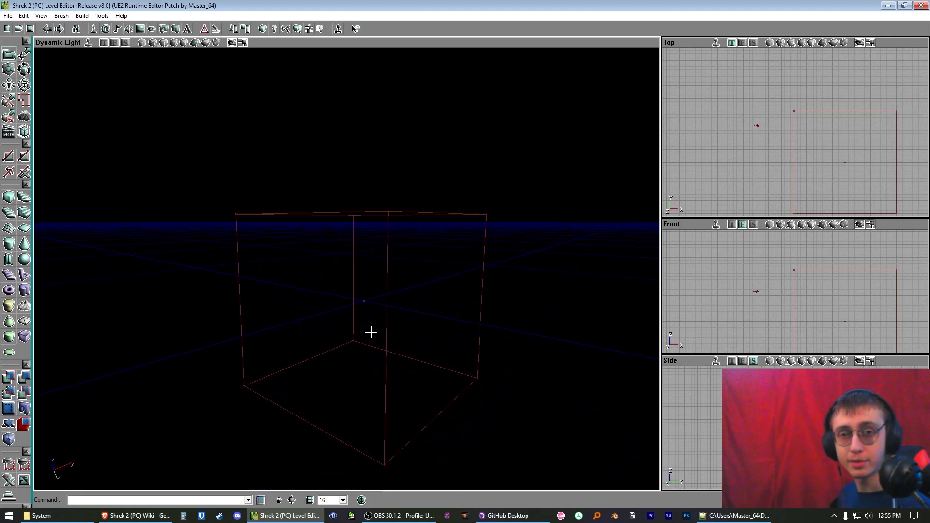
pyautogui.moveTo(813, 120)
pyautogui.mouseDown()
pyautogui.moveTo(769, 82)
pyautogui.moveTo(716, 88)
pyautogui.moveTo(745, 81)
pyautogui.moveTo(760, 109)
pyautogui.moveTo(760, 160)
pyautogui.moveTo(769, 89)
pyautogui.moveTo(769, 145)
pyautogui.moveTo(769, 94)
pyautogui.moveTo(769, 121)
pyautogui.moveTo(769, 94)
pyautogui.moveTo(769, 106)
pyautogui.mouseUp()
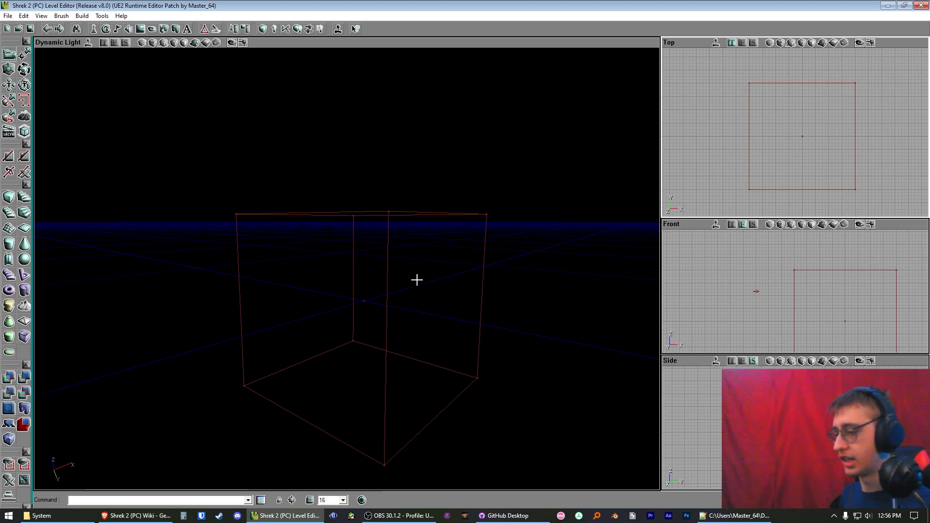
pyautogui.click(24, 377)
pyautogui.moveTo(380, 281)
pyautogui.mouseDown()
pyautogui.moveTo(380, 310)
pyautogui.moveTo(359, 252)
pyautogui.moveTo(388, 242)
pyautogui.moveTo(388, 301)
pyautogui.moveTo(416, 291)
pyautogui.moveTo(378, 281)
pyautogui.mouseUp()
pyautogui.moveTo(378, 281); pyautogui.dragTo(376, 309, button='right')
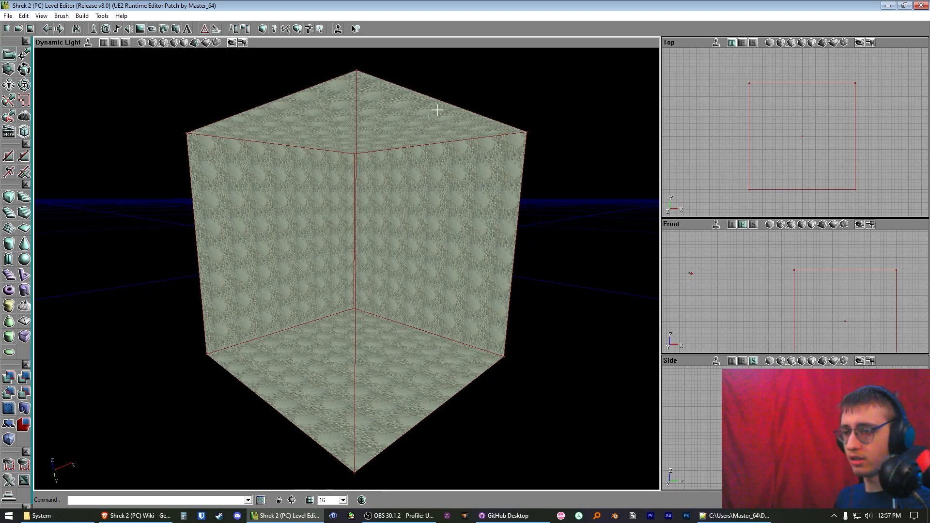
# Step: Build the level, dismiss the Map Check report and set the perspective viewport to Textured mode
pyautogui.click(297, 29)
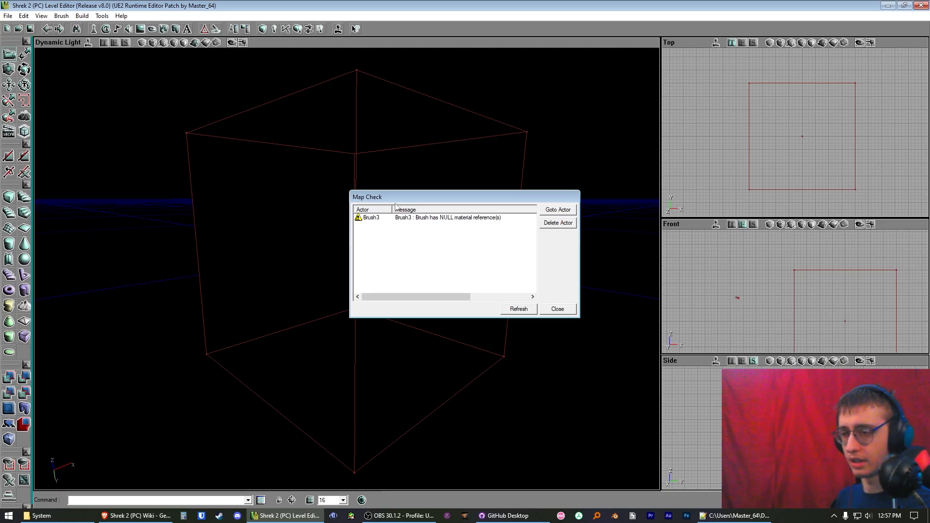
pyautogui.click(557, 309)
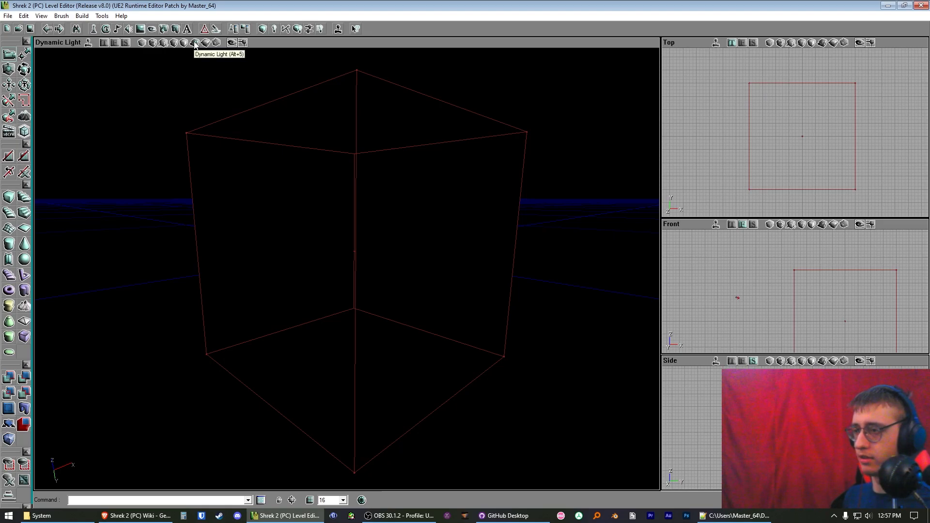
pyautogui.click(176, 43)
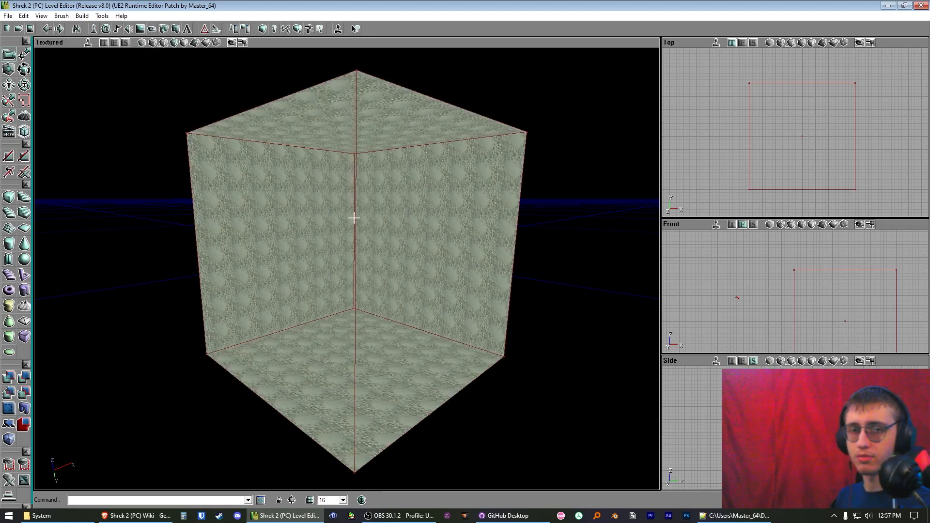
# Step: Add a light on the floor of the subtracted room, near its middle
pyautogui.moveTo(471, 336); pyautogui.dragTo(388, 193)
pyautogui.moveTo(388, 194); pyautogui.dragTo(396, 266, button='right')
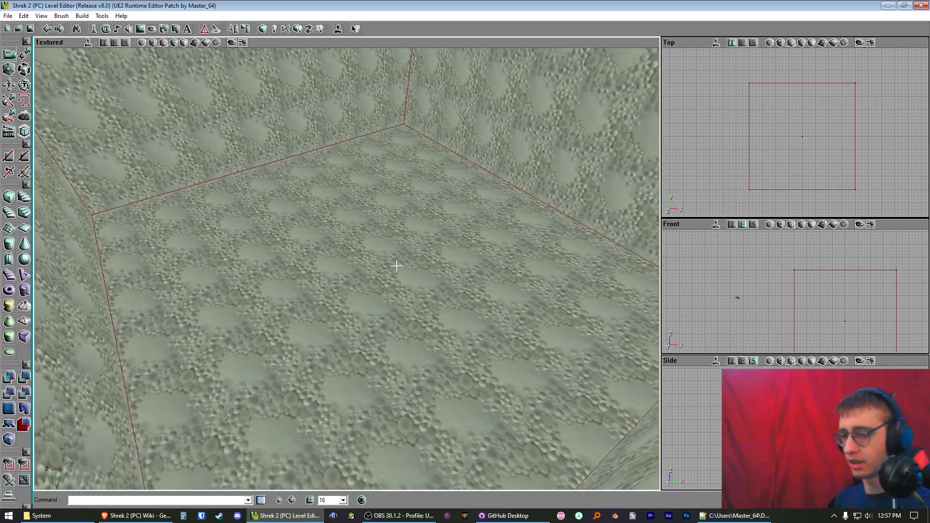
pyautogui.rightClick(360, 271)
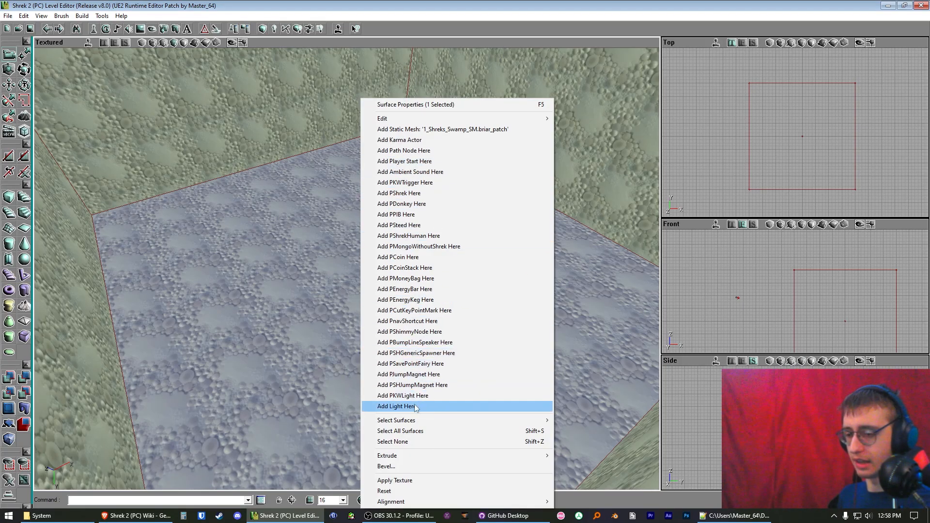
pyautogui.click(406, 406)
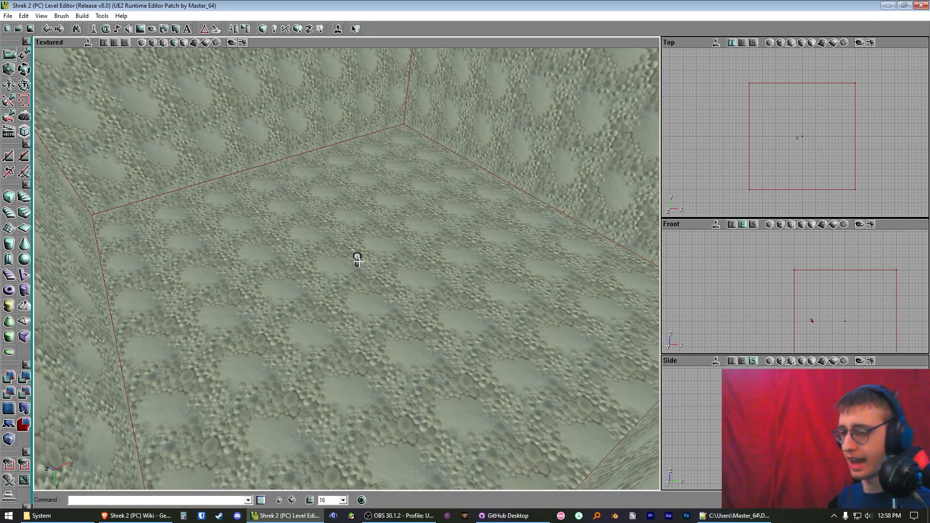
pyautogui.moveTo(401, 276)
pyautogui.mouseDown(button='right')
pyautogui.moveTo(300, 242)
pyautogui.moveTo(435, 271)
pyautogui.moveTo(363, 256)
pyautogui.moveTo(409, 281)
pyautogui.mouseUp(button='right')
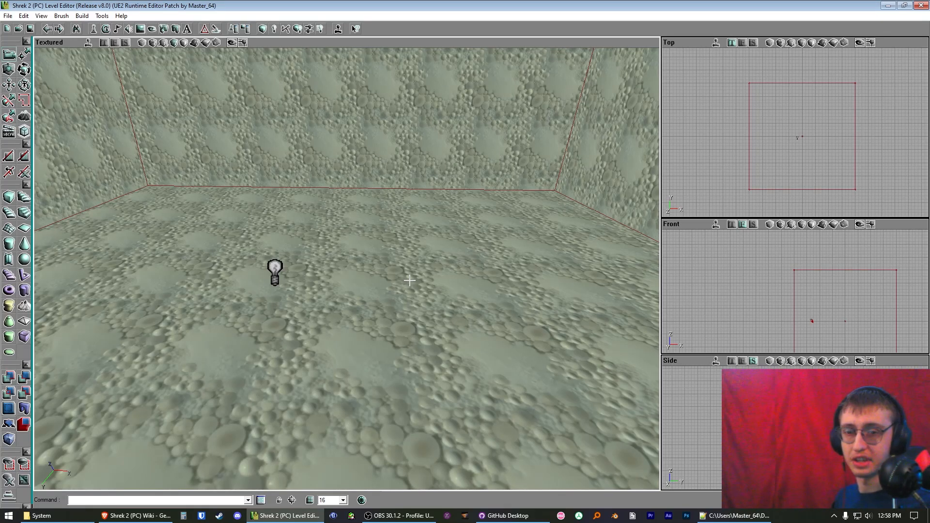
pyautogui.moveTo(382, 285); pyautogui.dragTo(349, 247, button='right')
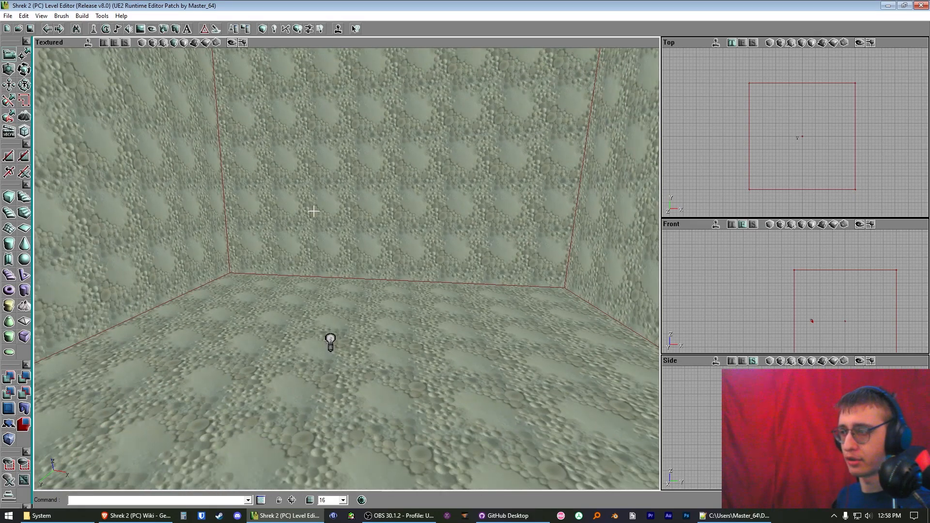
pyautogui.moveTo(372, 232)
pyautogui.mouseDown()
pyautogui.moveTo(363, 266)
pyautogui.moveTo(359, 222)
pyautogui.mouseUp()
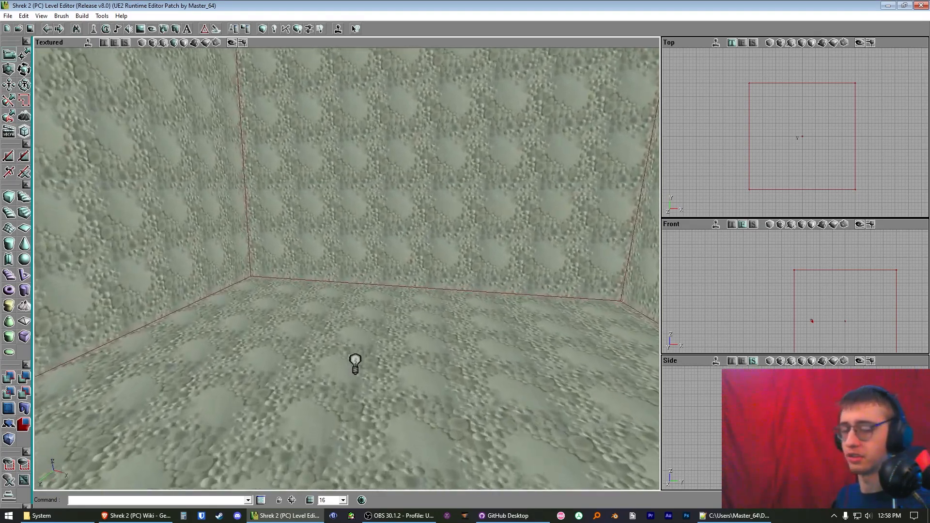
pyautogui.moveTo(358, 223); pyautogui.dragTo(354, 237, button='right')
pyautogui.moveTo(303, 218); pyautogui.dragTo(311, 244, button='right')
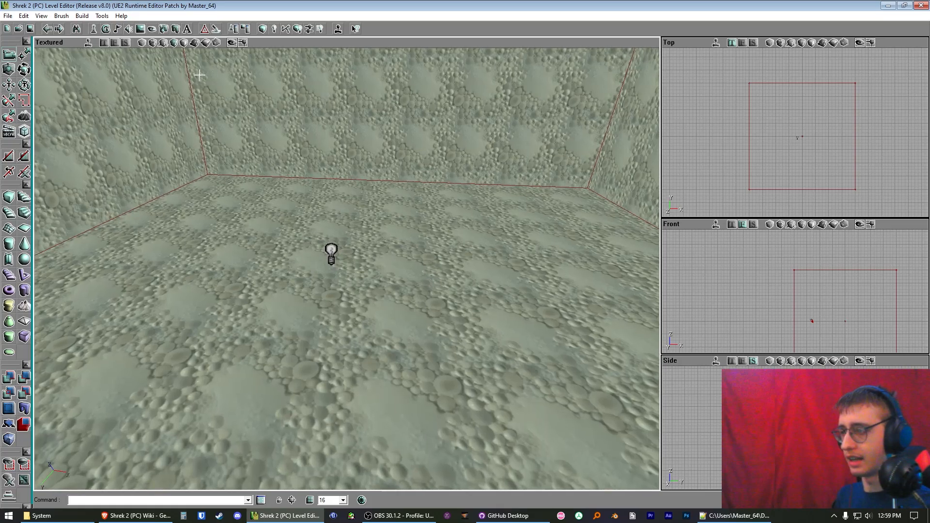
# Step: Switch the perspective viewport to Dynamic Light mode to preview the light in the room
pyautogui.click(194, 46)
pyautogui.moveTo(197, 83)
pyautogui.mouseDown(button='right')
pyautogui.moveTo(192, 51)
pyautogui.moveTo(179, 79)
pyautogui.moveTo(189, 92)
pyautogui.mouseUp(button='right')
pyautogui.moveTo(417, 243); pyautogui.dragTo(459, 249, button='right')
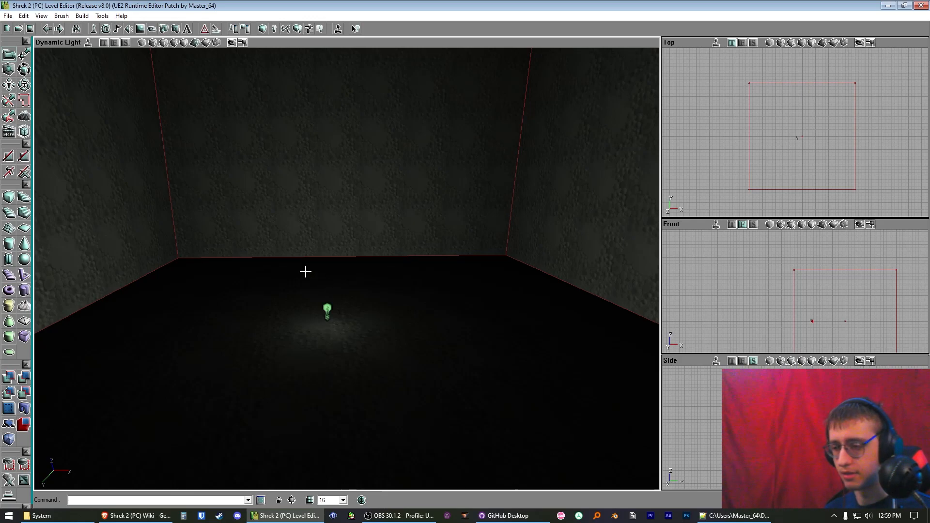
pyautogui.moveTo(286, 209); pyautogui.dragTo(310, 228, button='right')
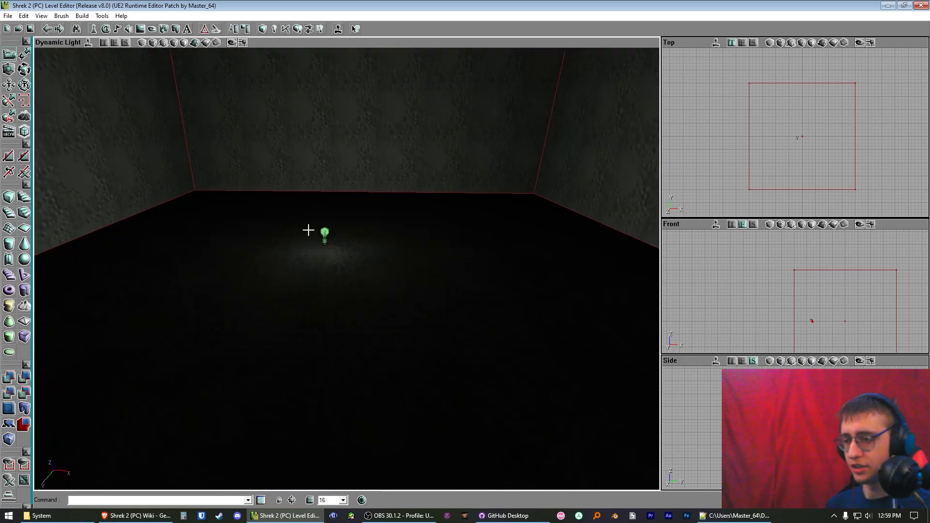
pyautogui.moveTo(331, 241); pyautogui.dragTo(339, 262)
pyautogui.moveTo(339, 261)
pyautogui.mouseDown(button='right')
pyautogui.moveTo(326, 230)
pyautogui.moveTo(327, 252)
pyautogui.mouseUp(button='right')
pyautogui.moveTo(361, 222); pyautogui.dragTo(362, 229)
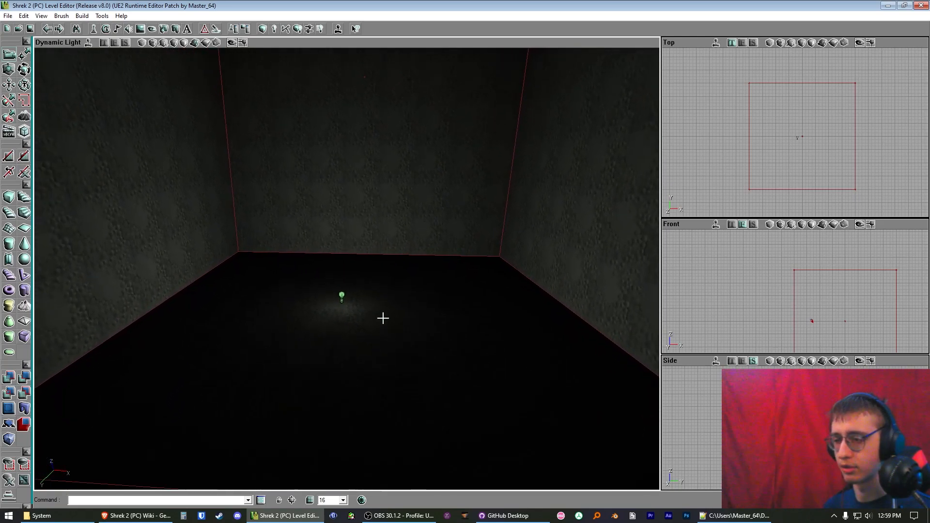
pyautogui.moveTo(343, 271)
pyautogui.mouseDown()
pyautogui.moveTo(346, 288)
pyautogui.moveTo(357, 276)
pyautogui.mouseUp()
# Step: Raise the light off the floor and move it to roughly the centre of the room
pyautogui.keyDown('ctrl'); pyautogui.moveTo(310, 297); pyautogui.dragTo(326, 156); pyautogui.keyUp('ctrl')
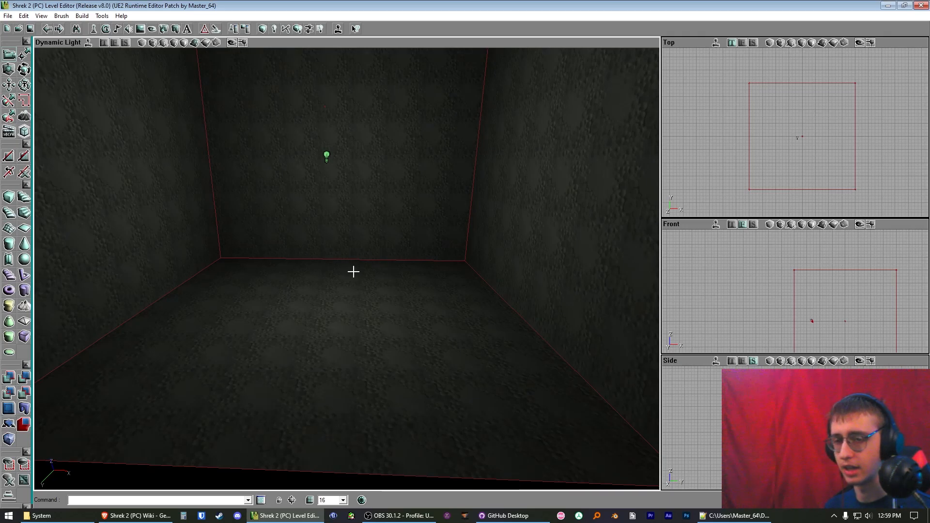
pyautogui.moveTo(364, 273)
pyautogui.keyDown('ctrl'); pyautogui.mouseDown()
pyautogui.moveTo(337, 270)
pyautogui.moveTo(372, 273)
pyautogui.moveTo(362, 274)
pyautogui.mouseUp(); pyautogui.keyUp('ctrl')
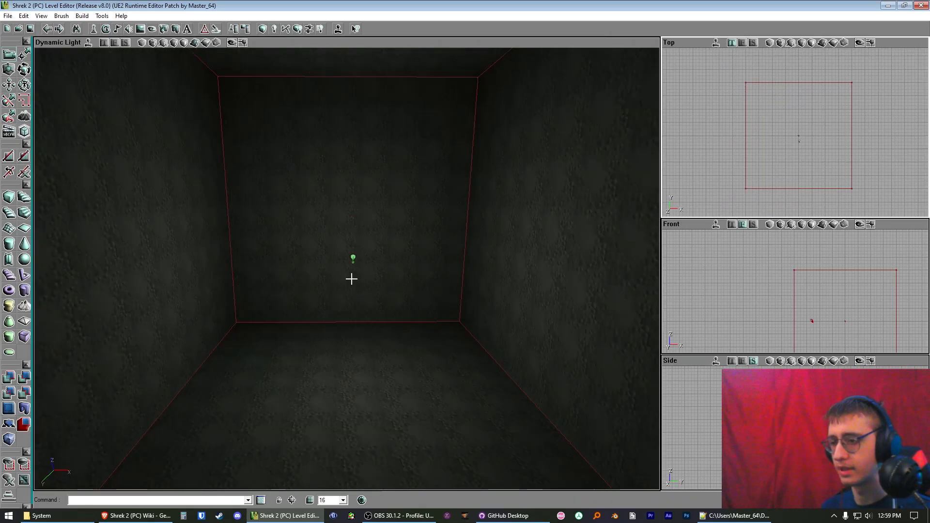
pyautogui.scroll(3, 795, 134)
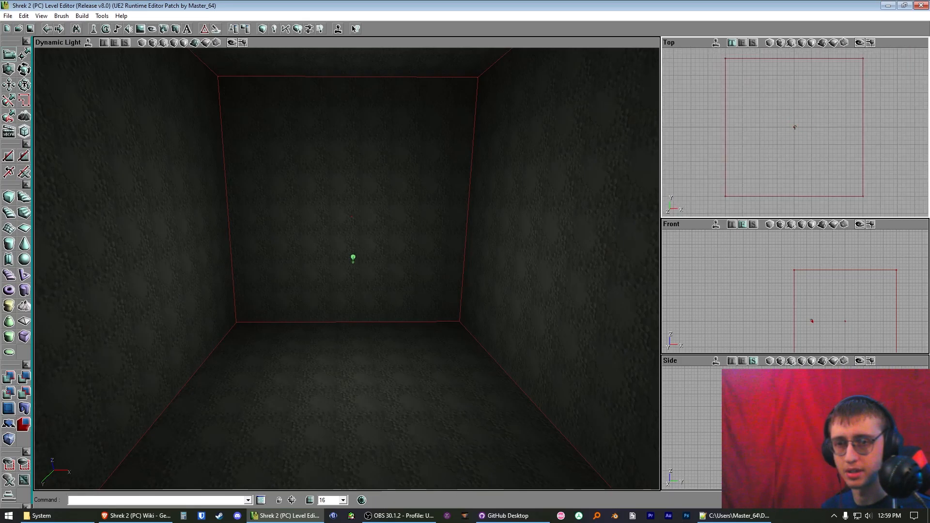
pyautogui.moveTo(489, 228); pyautogui.dragTo(486, 208, button='right')
pyautogui.keyDown('ctrl'); pyautogui.moveTo(490, 228); pyautogui.dragTo(453, 206); pyautogui.keyUp('ctrl')
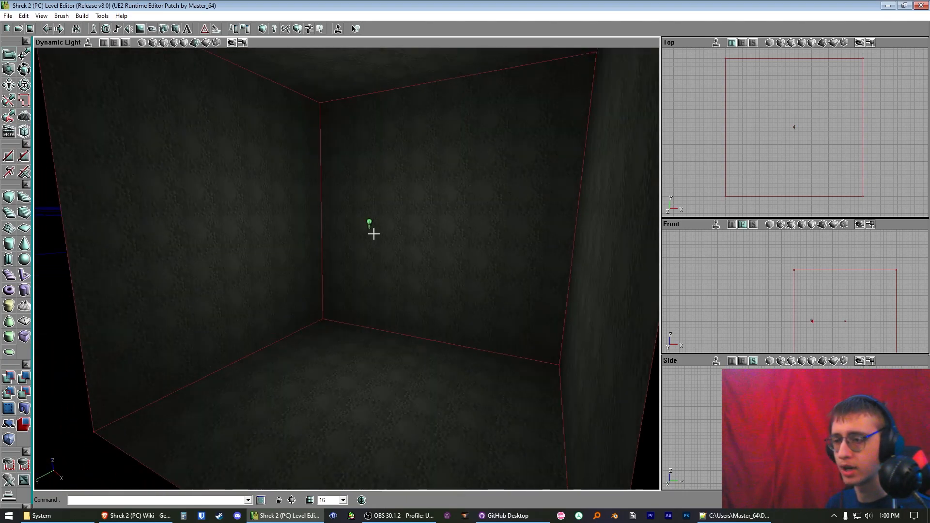
# Step: Open the light's properties and examine its categories, leaving LightColor and Lighting expanded
pyautogui.click(234, 29)
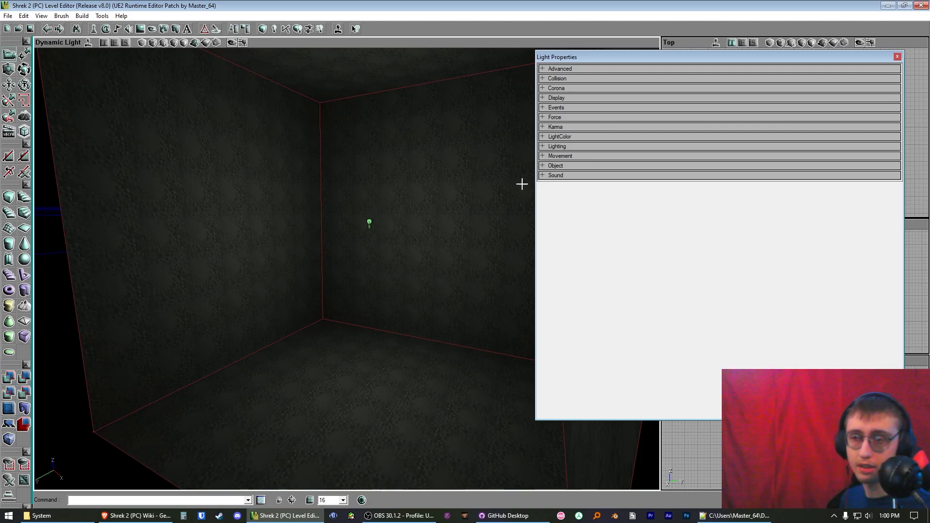
pyautogui.click(654, 69)
pyautogui.click(654, 69)
pyautogui.click(626, 79)
pyautogui.click(624, 78)
pyautogui.click(626, 89)
pyautogui.click(626, 89)
pyautogui.click(629, 97)
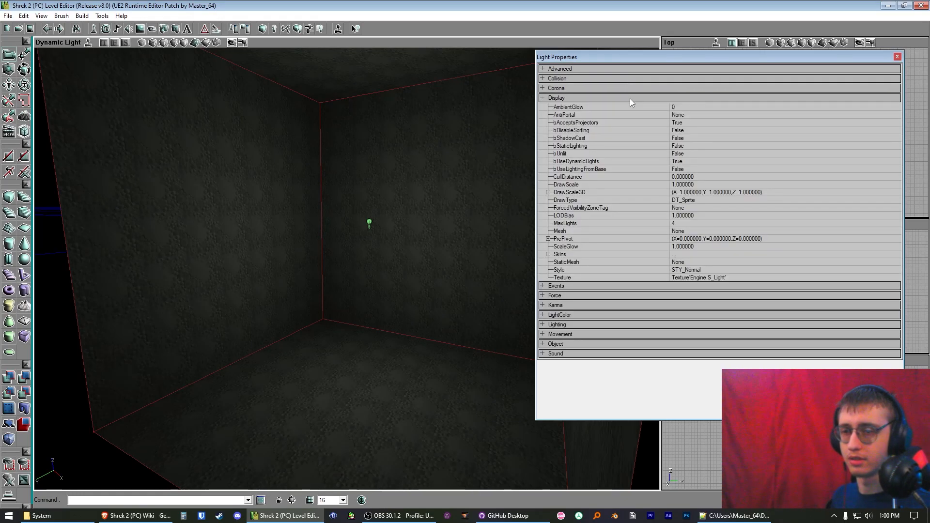
pyautogui.click(629, 98)
pyautogui.click(623, 108)
pyautogui.click(622, 108)
pyautogui.click(614, 125)
pyautogui.click(614, 126)
pyautogui.click(610, 145)
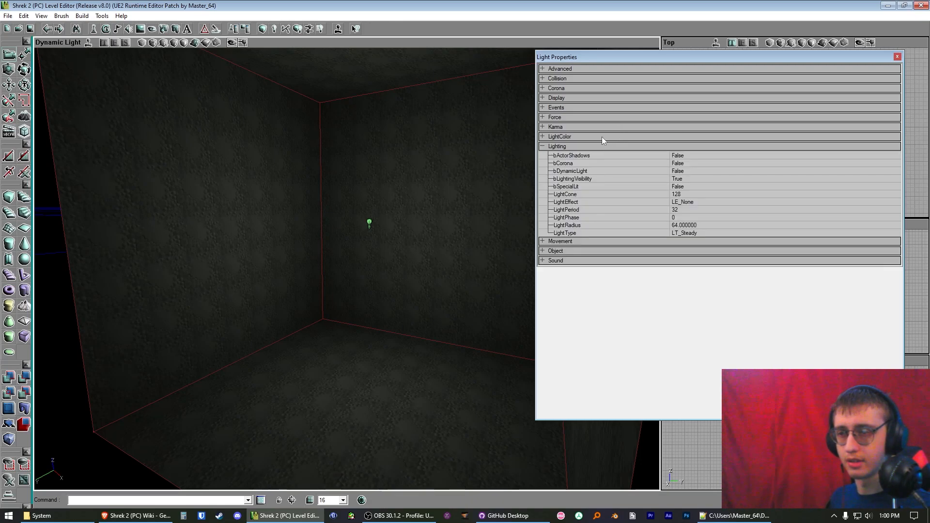
pyautogui.click(602, 137)
pyautogui.click(690, 248)
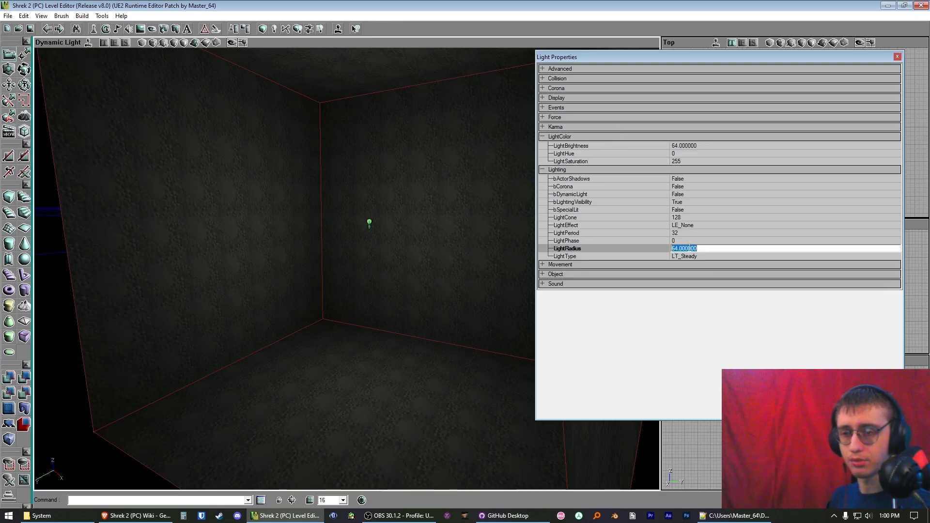
# Step: Set the light's LightBrightness to 150
pyautogui.click(681, 146)
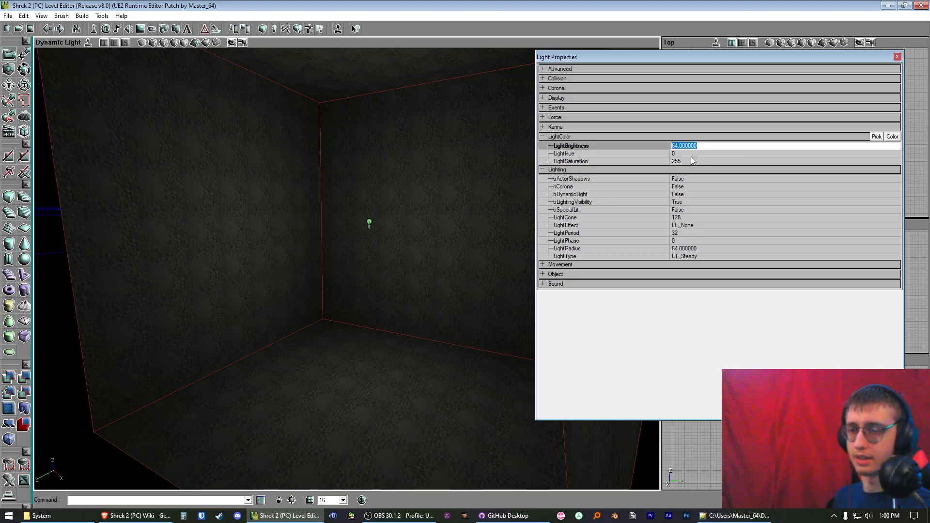
pyautogui.click(688, 146)
pyautogui.moveTo(709, 146); pyautogui.dragTo(674, 144)
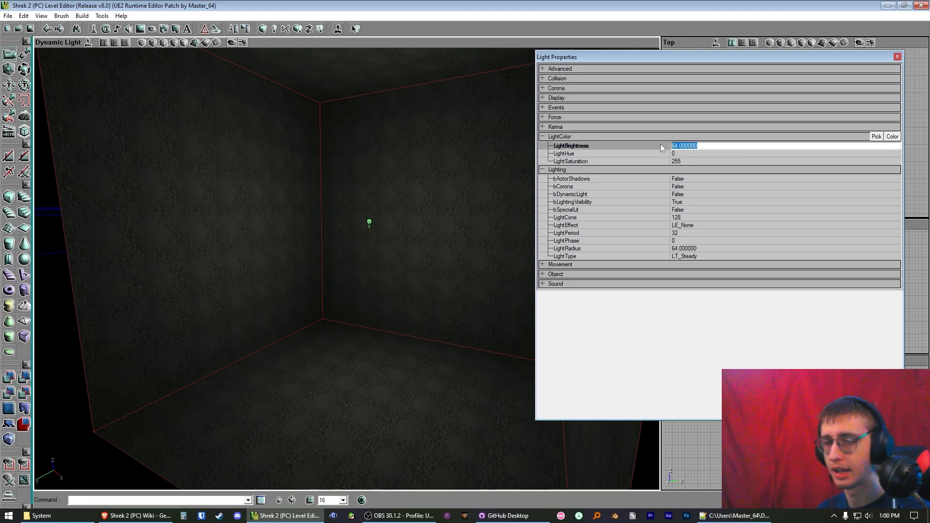
pyautogui.write('150')
pyautogui.press('Return')
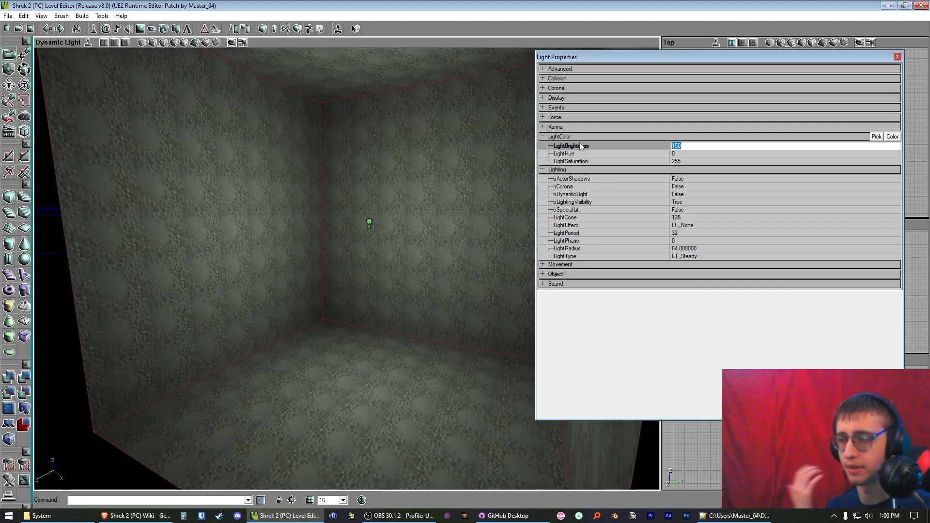
# Step: Lower the light's LightSaturation to 0 for a fully saturated colour
pyautogui.click(682, 154)
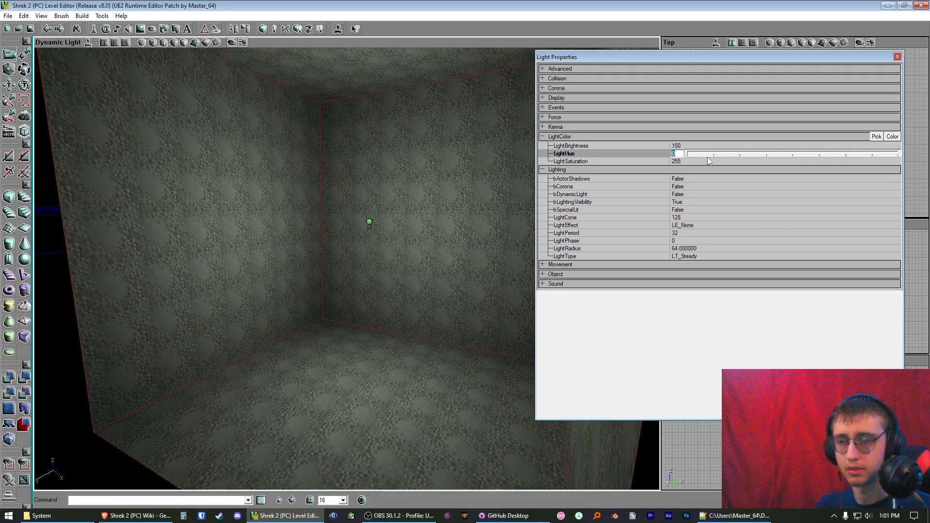
pyautogui.click(681, 162)
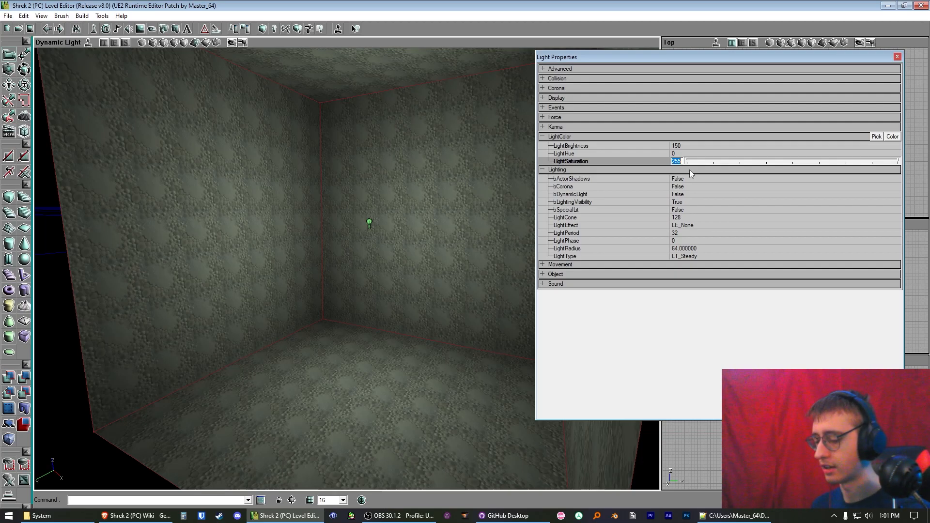
pyautogui.moveTo(899, 161); pyautogui.dragTo(669, 170)
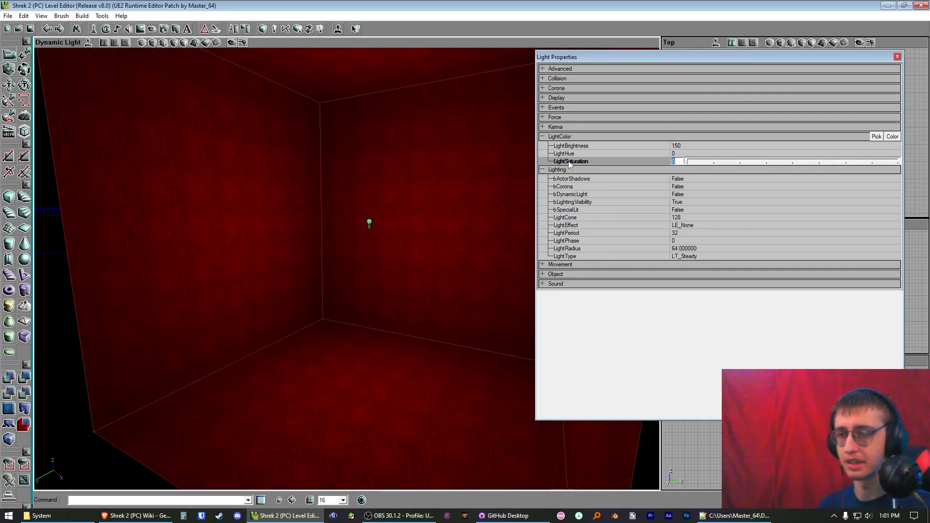
# Step: Tint the light a soft blue by setting LightHue to 142 and LightSaturation to 191
pyautogui.click(687, 154)
pyautogui.moveTo(687, 155); pyautogui.dragTo(805, 155)
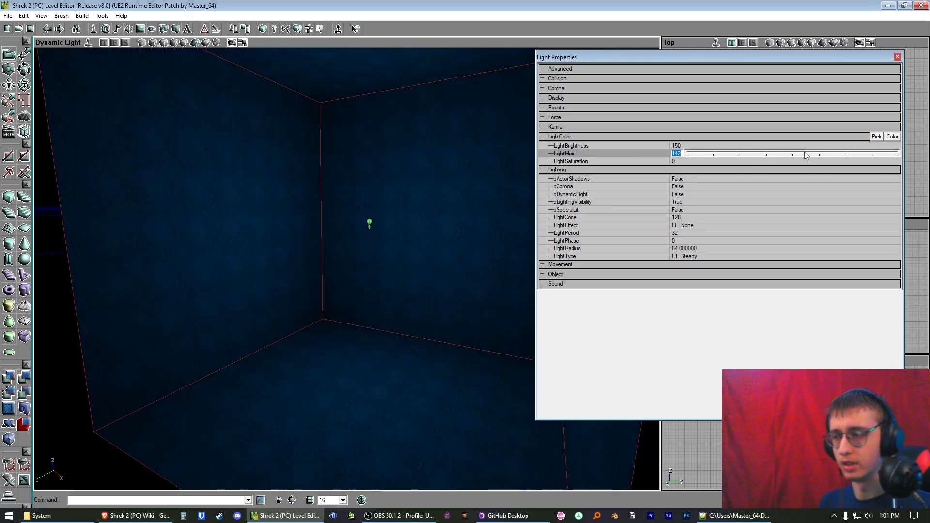
pyautogui.click(680, 161)
pyautogui.moveTo(686, 161); pyautogui.dragTo(846, 161)
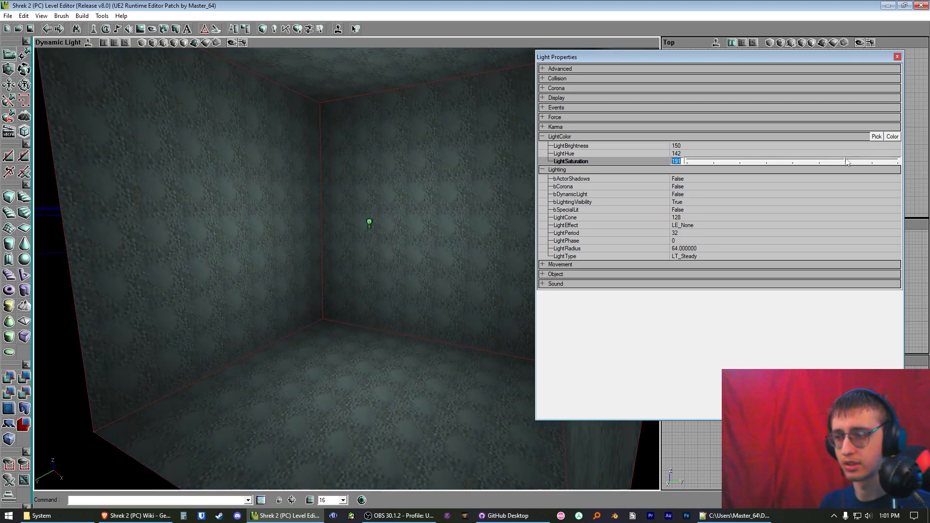
# Step: Set the light's LightBrightness to 250
pyautogui.click(690, 146)
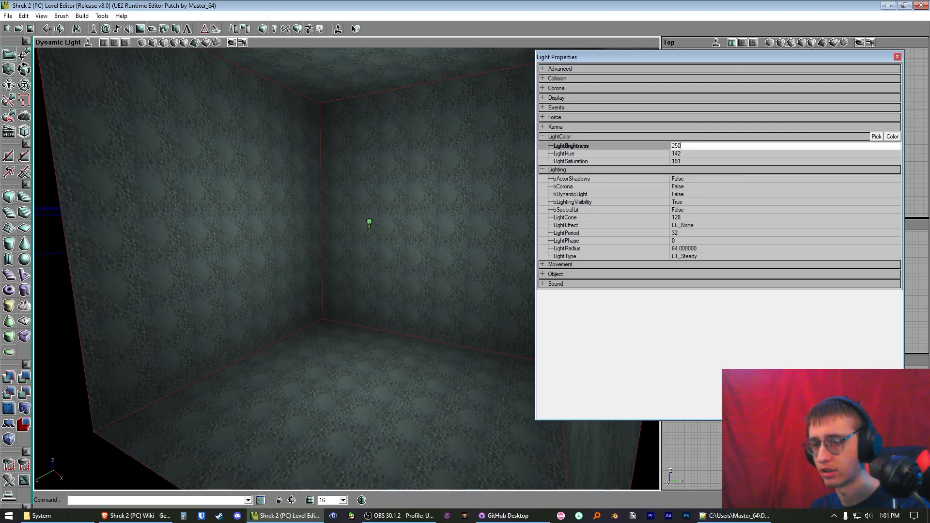
pyautogui.write('250')
pyautogui.press('Return')
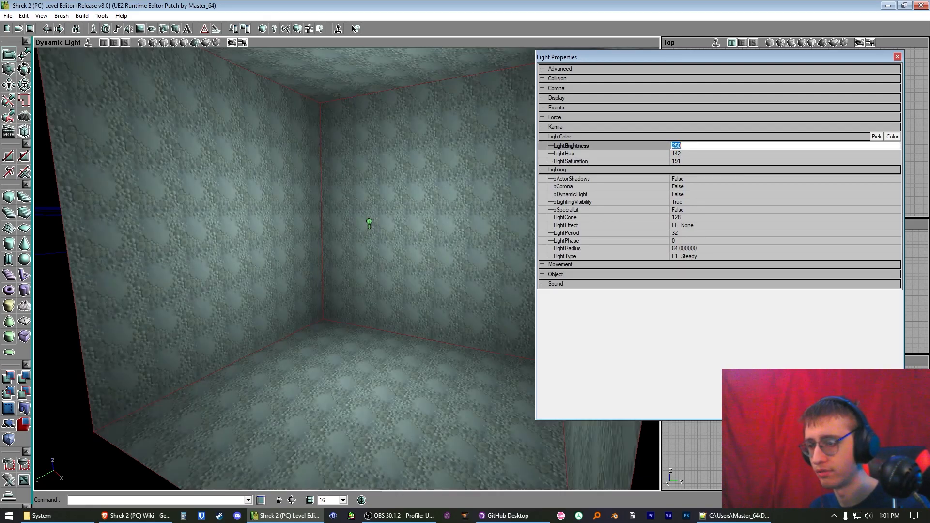
# Step: Rebuild the level with the edited light and close the Light Properties window
pyautogui.click(299, 31)
pyautogui.click(556, 309)
pyautogui.moveTo(480, 291); pyautogui.dragTo(436, 286, button='right')
pyautogui.moveTo(425, 271); pyautogui.dragTo(425, 289)
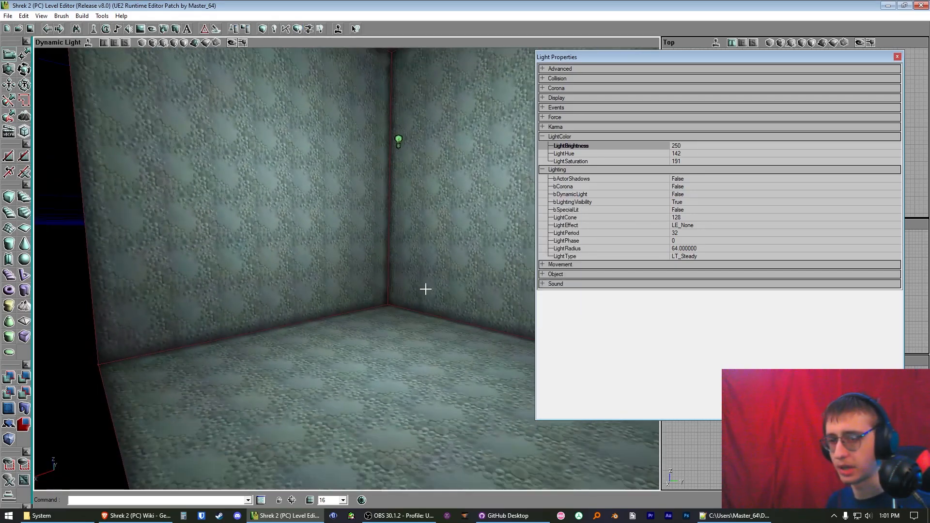
pyautogui.click(896, 58)
pyautogui.moveTo(474, 212); pyautogui.dragTo(461, 260, button='right')
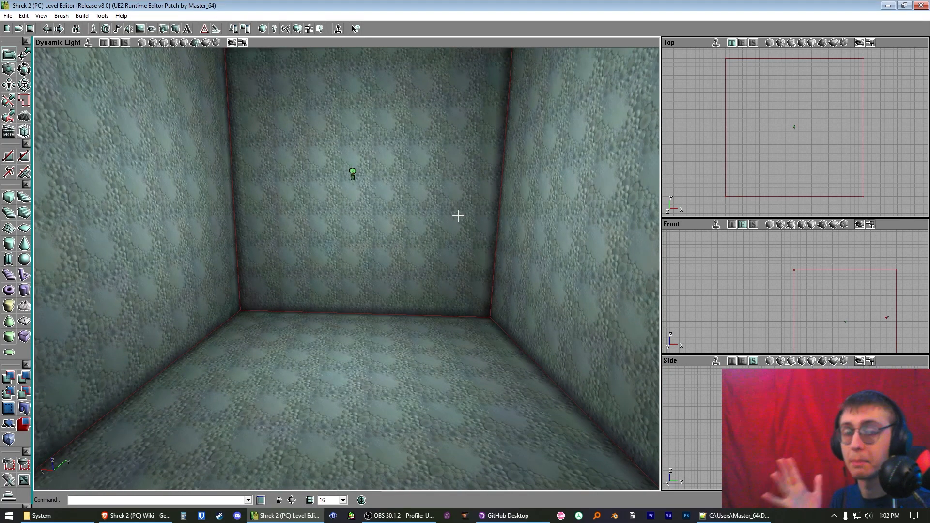
pyautogui.moveTo(405, 245); pyautogui.dragTo(380, 271, button='right')
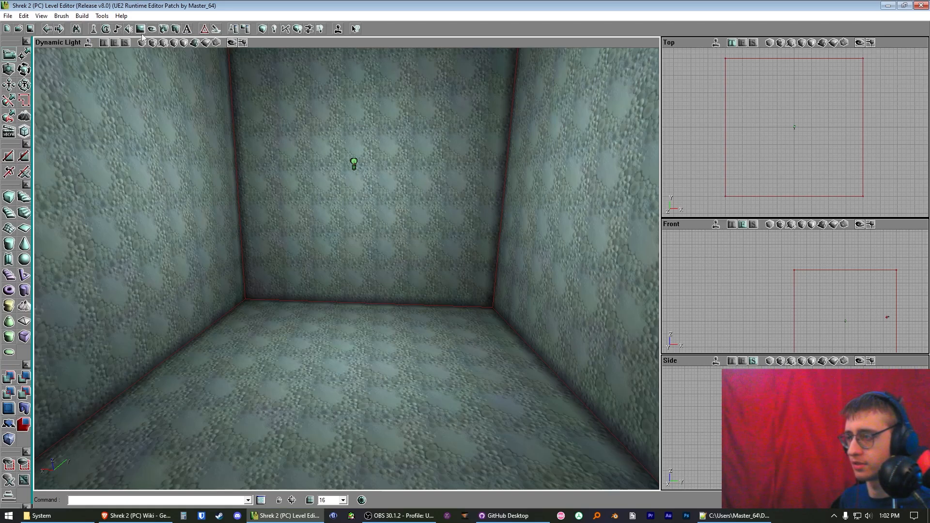
# Step: Open the actor class browser and expand the root Actor class to look through its placeable subclasses
pyautogui.click(93, 29)
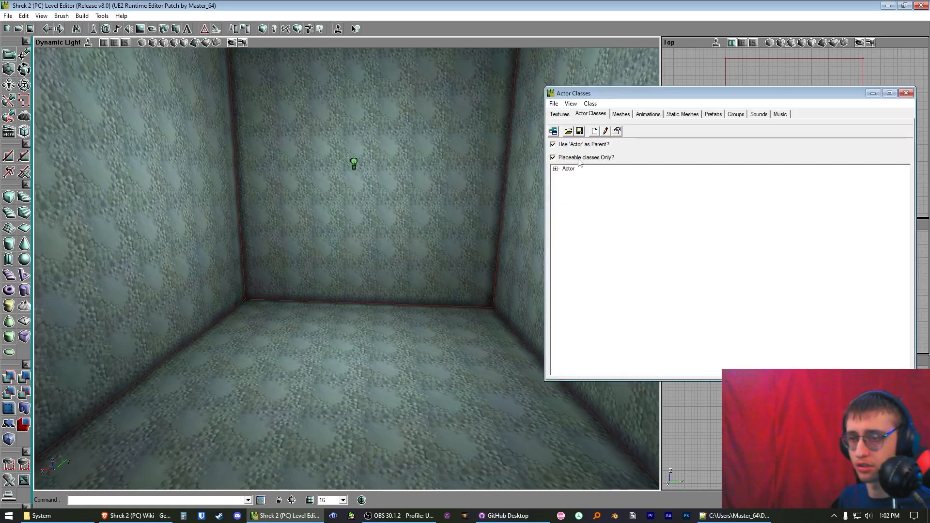
pyautogui.click(556, 169)
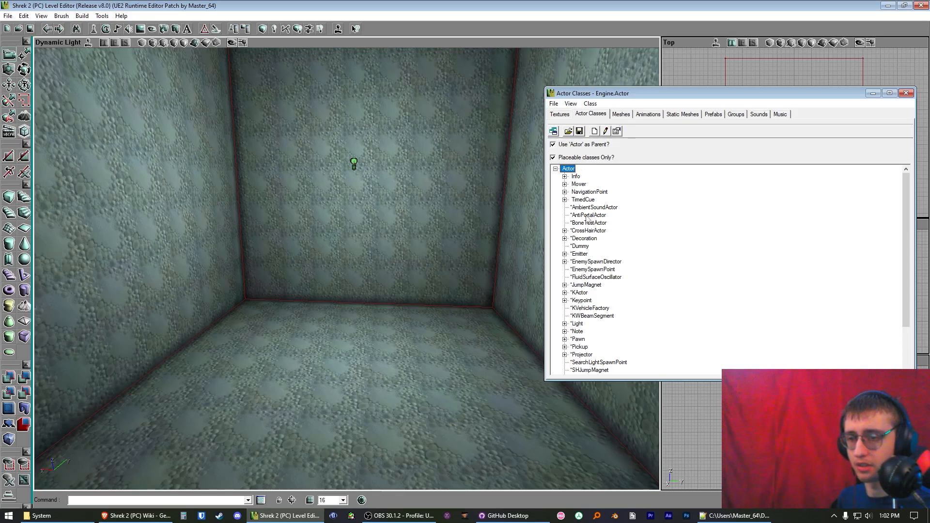
pyautogui.scroll(-3, 588, 219)
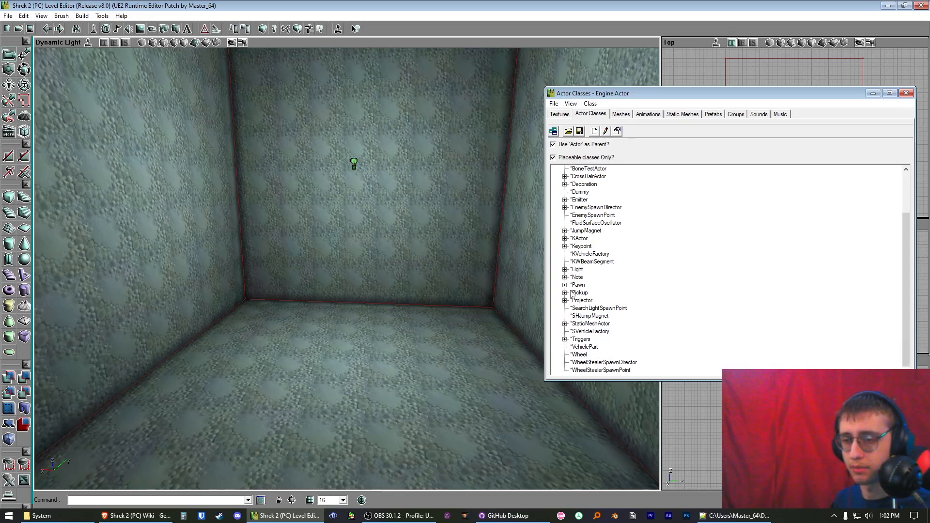
pyautogui.scroll(3, 569, 213)
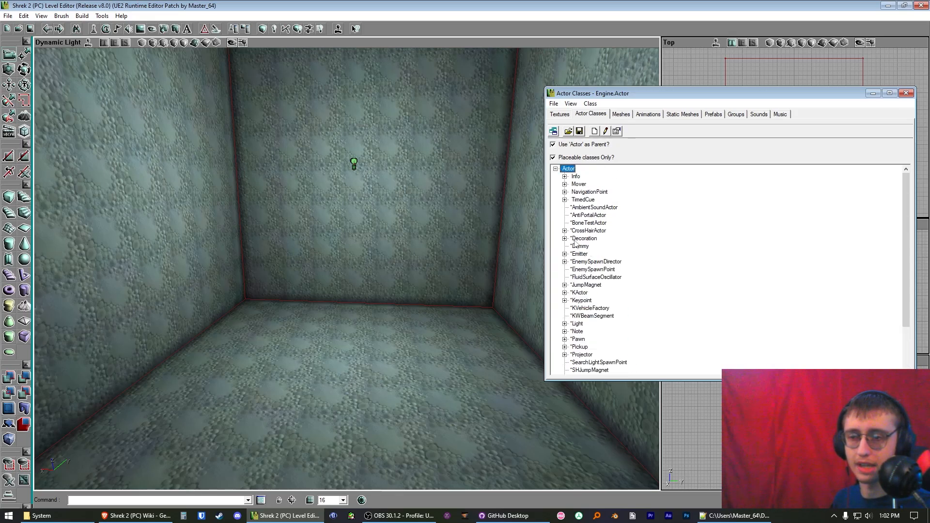
pyautogui.scroll(-3, 574, 251)
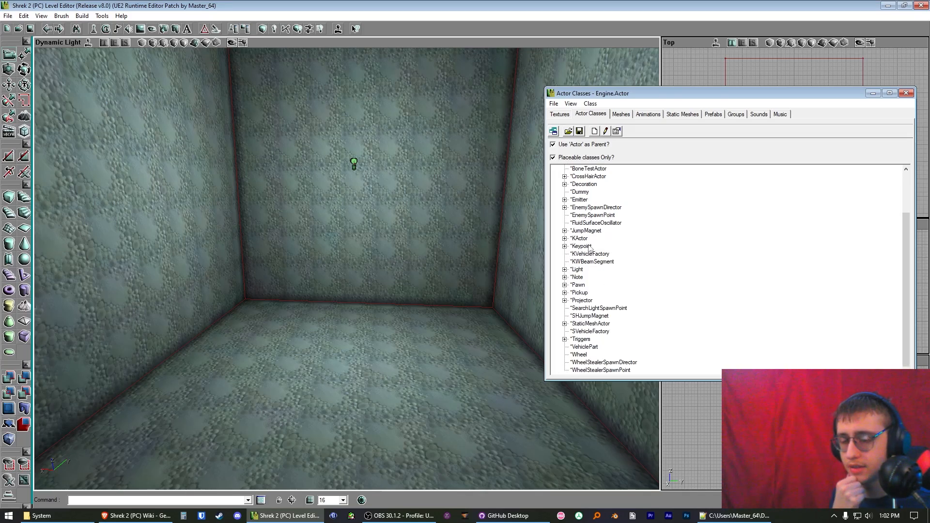
# Step: Select the Shrek class under Pawn, KWPawnNative, KWPawn, shpawn, SHCharacter and ShHeroPawn, then minimize the actor class browser
pyautogui.click(564, 286)
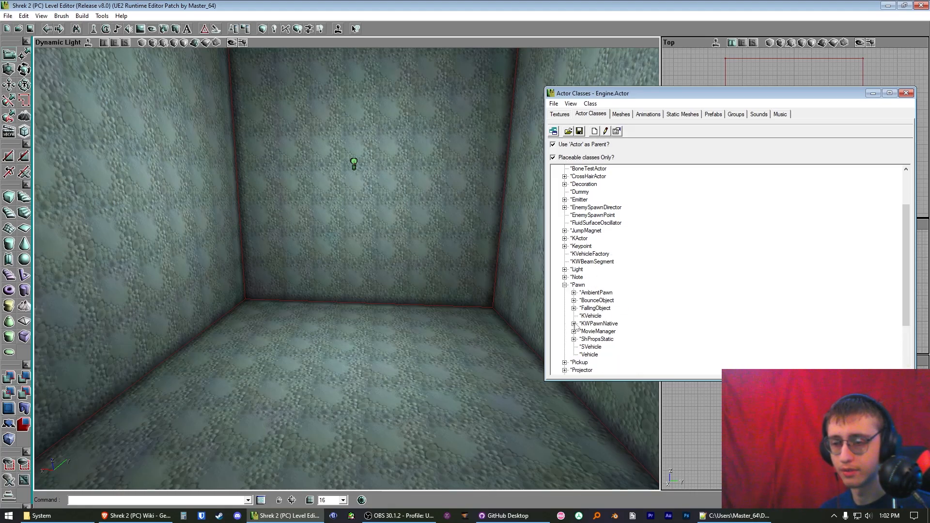
pyautogui.click(574, 323)
pyautogui.click(583, 331)
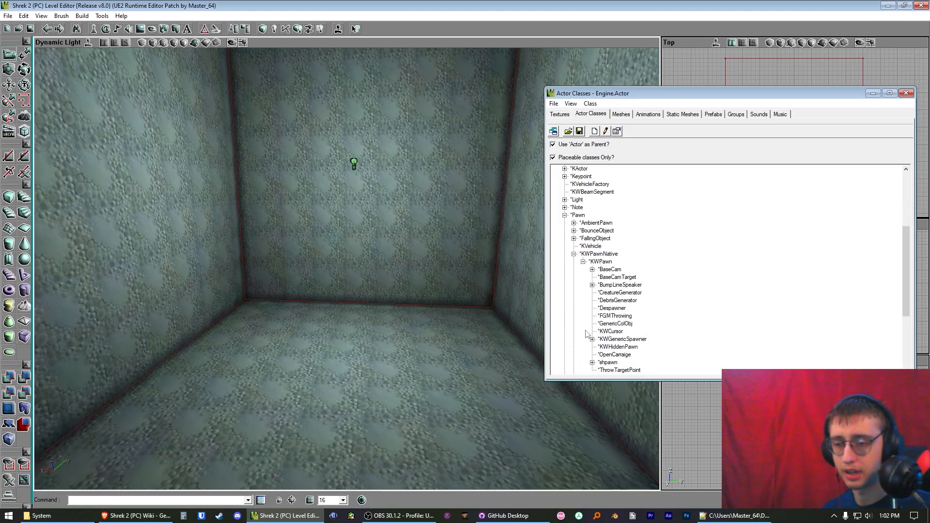
pyautogui.click(591, 362)
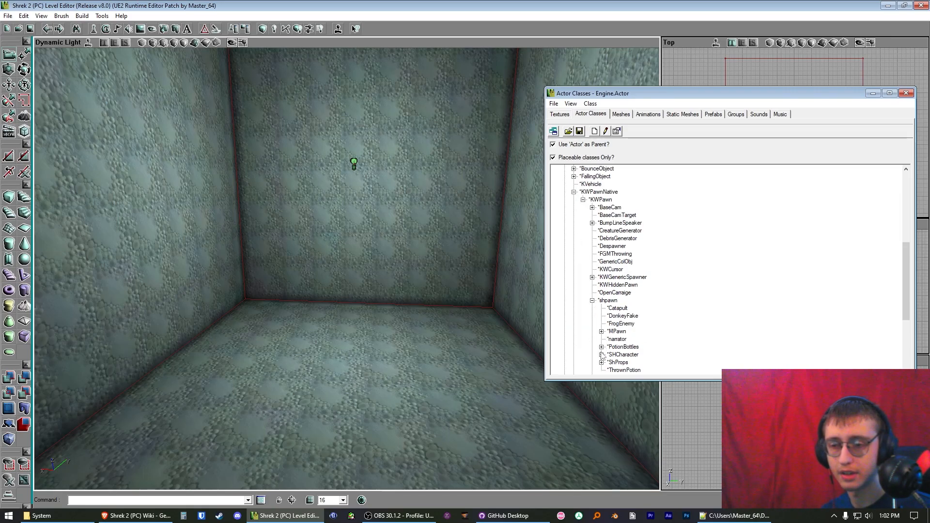
pyautogui.click(601, 355)
pyautogui.click(610, 347)
pyautogui.click(633, 347)
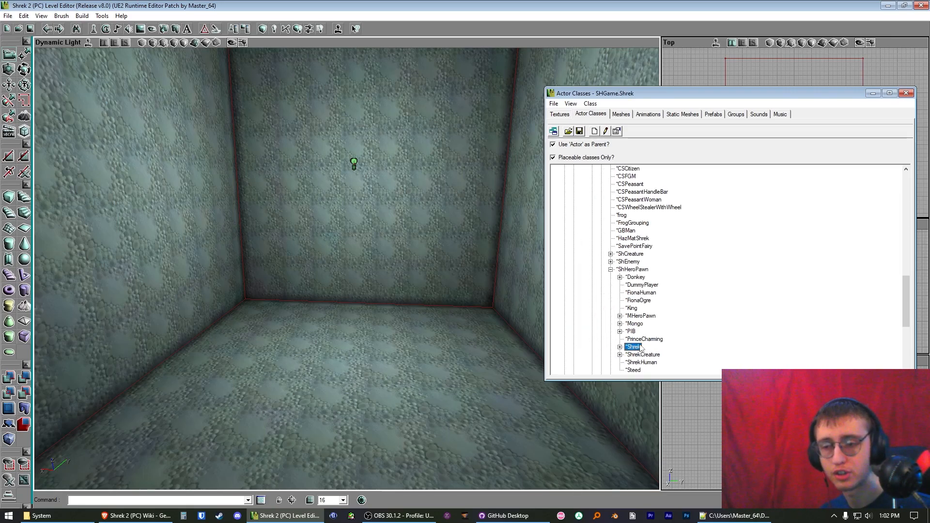
pyautogui.click(872, 94)
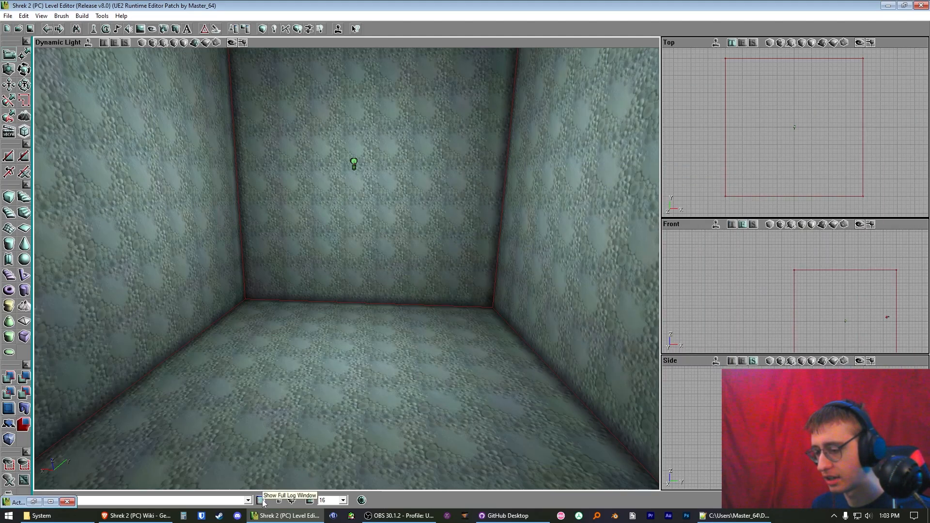
# Step: Run "setcurrentclass class=shrek" in the full log window, check the logged current class, and close the log
pyautogui.click(260, 499)
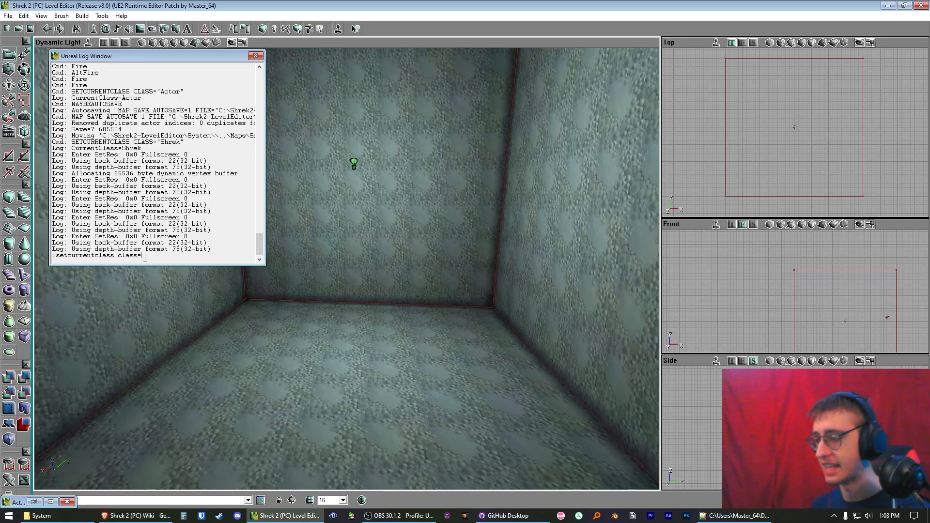
pyautogui.press('Return')
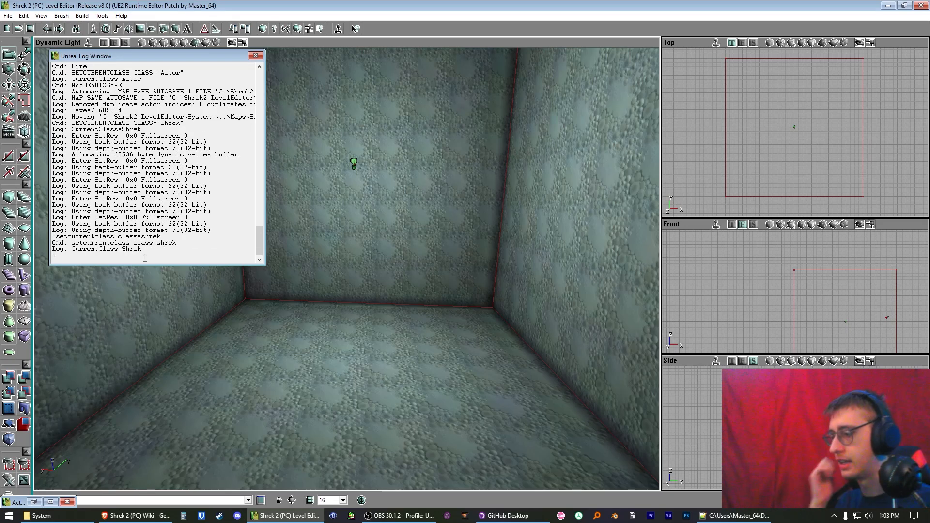
pyautogui.moveTo(160, 249); pyautogui.dragTo(72, 251)
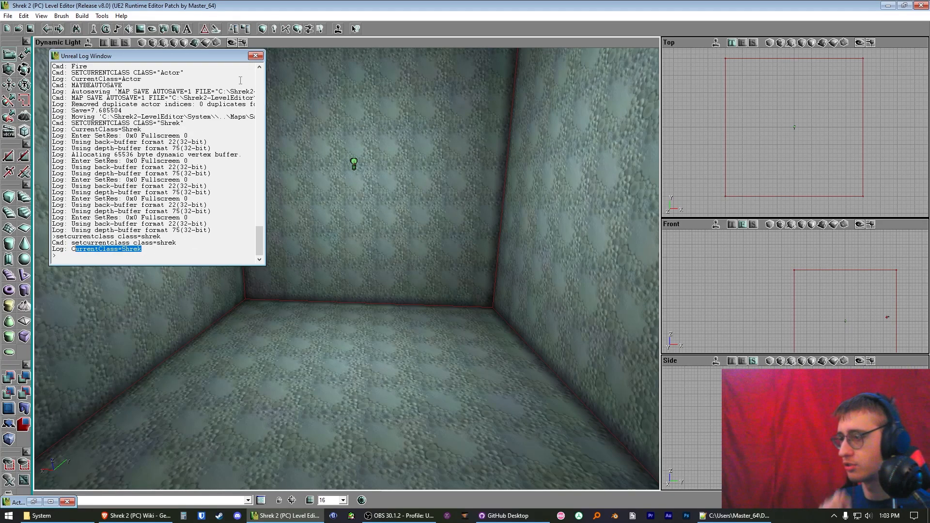
pyautogui.click(256, 56)
# Step: Add a Shrek actor on the floor near the middle of the room
pyautogui.moveTo(395, 289); pyautogui.dragTo(382, 313, button='right')
pyautogui.rightClick(384, 311)
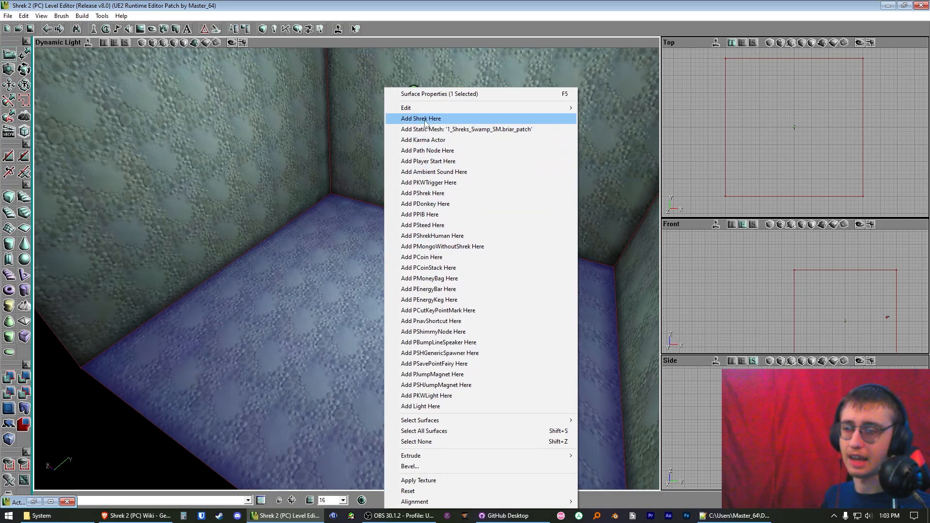
pyautogui.click(425, 121)
pyautogui.moveTo(413, 300); pyautogui.dragTo(438, 300, button='right')
pyautogui.moveTo(438, 300); pyautogui.dragTo(438, 237)
pyautogui.moveTo(400, 297); pyautogui.dragTo(393, 364)
pyautogui.moveTo(392, 363); pyautogui.dragTo(383, 383, button='right')
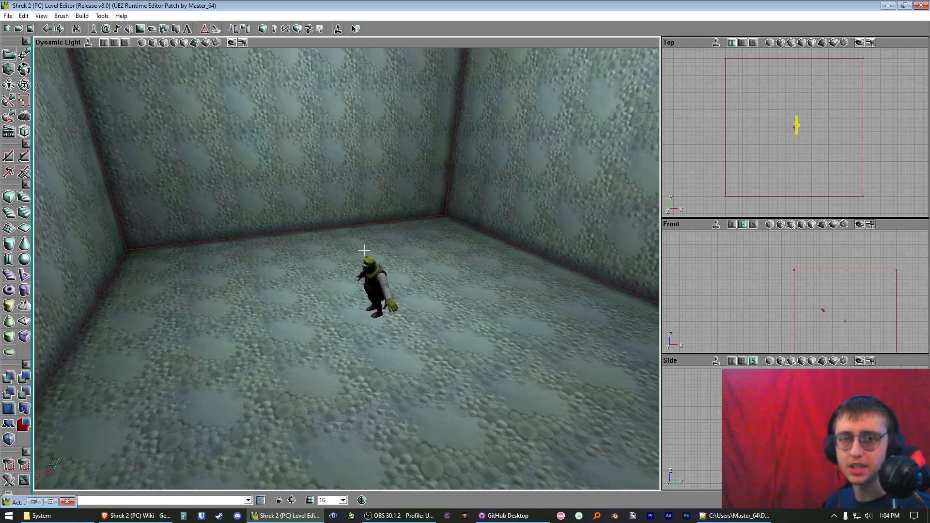
# Step: Set the level's ZoneLight AmbientBrightness to 32 and close the Level Properties window
pyautogui.click(41, 16)
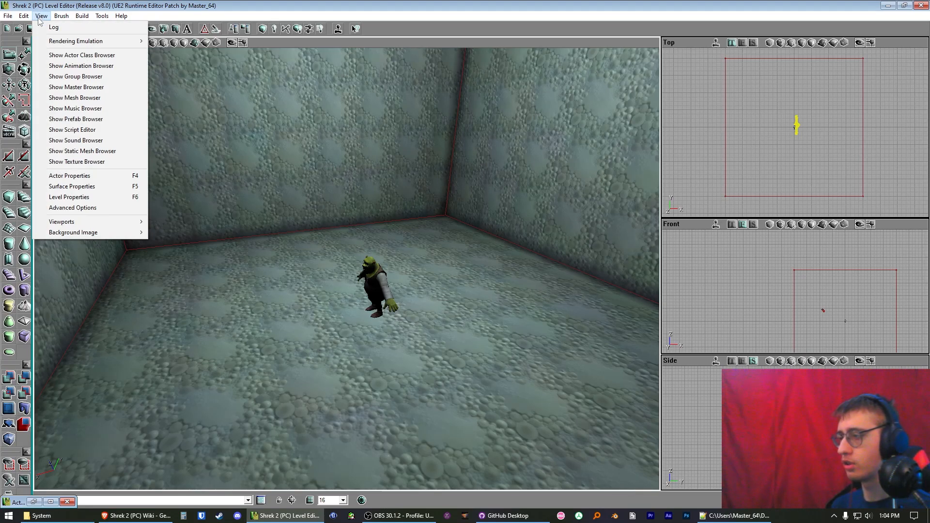
pyautogui.click(94, 199)
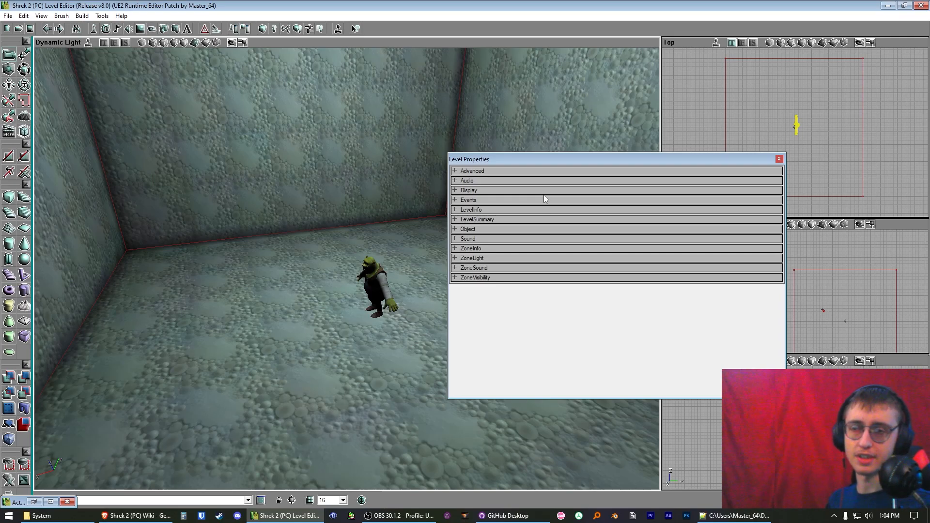
pyautogui.click(516, 259)
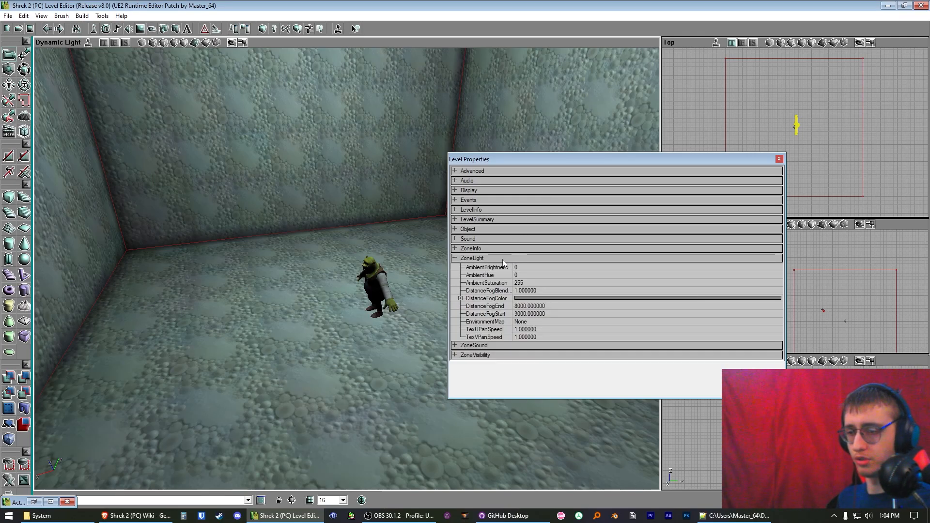
pyautogui.click(531, 269)
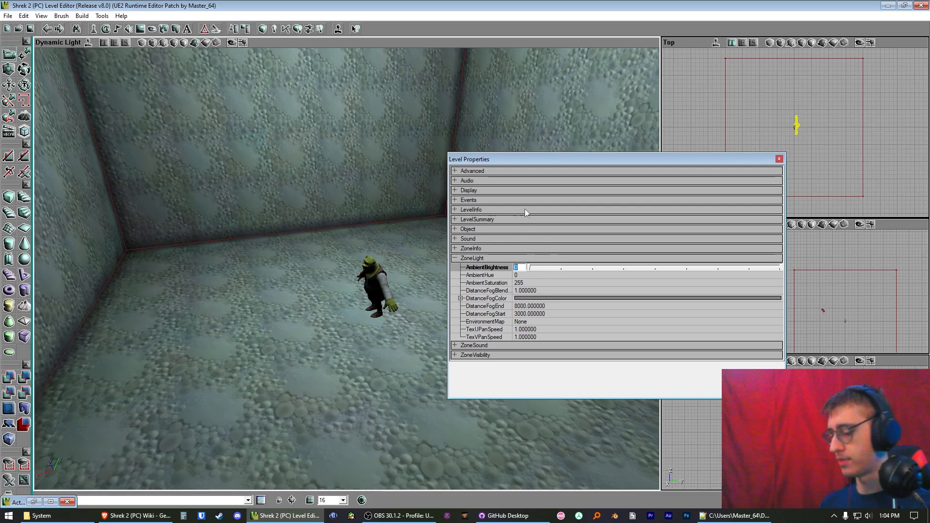
pyautogui.write('32')
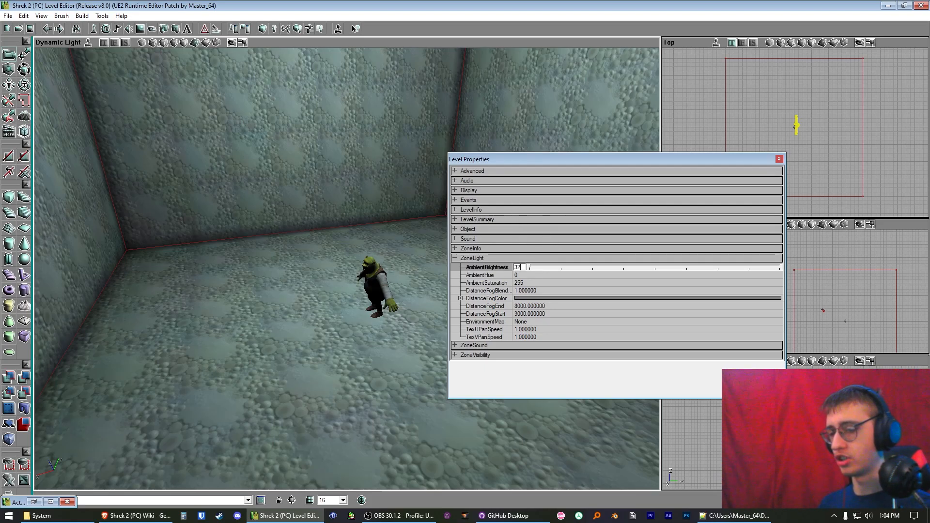
pyautogui.hotkey('alt', 'F4')
# Step: Rebuild the lighting with the new ambient brightness and inspect Shrek and the room
pyautogui.moveTo(281, 114); pyautogui.dragTo(305, 97, button='right')
pyautogui.moveTo(305, 96); pyautogui.dragTo(286, 100)
pyautogui.moveTo(285, 99); pyautogui.dragTo(281, 113, button='right')
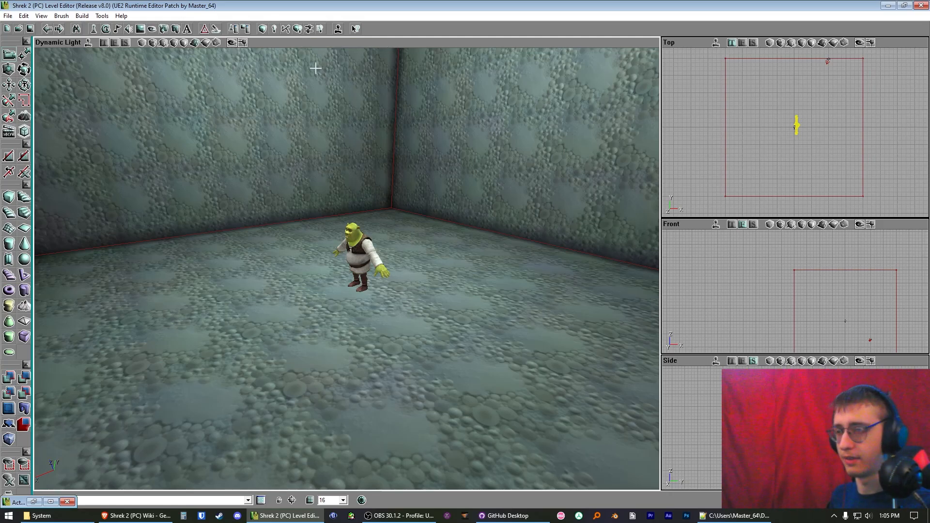
pyautogui.click(274, 29)
pyautogui.moveTo(373, 199); pyautogui.dragTo(373, 228)
pyautogui.moveTo(375, 200); pyautogui.dragTo(365, 151, button='right')
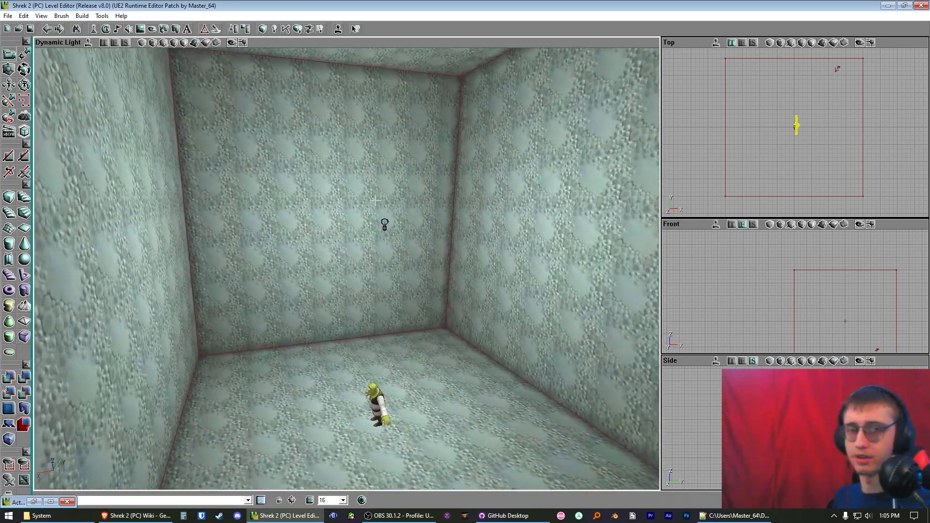
pyautogui.moveTo(372, 246); pyautogui.dragTo(372, 238)
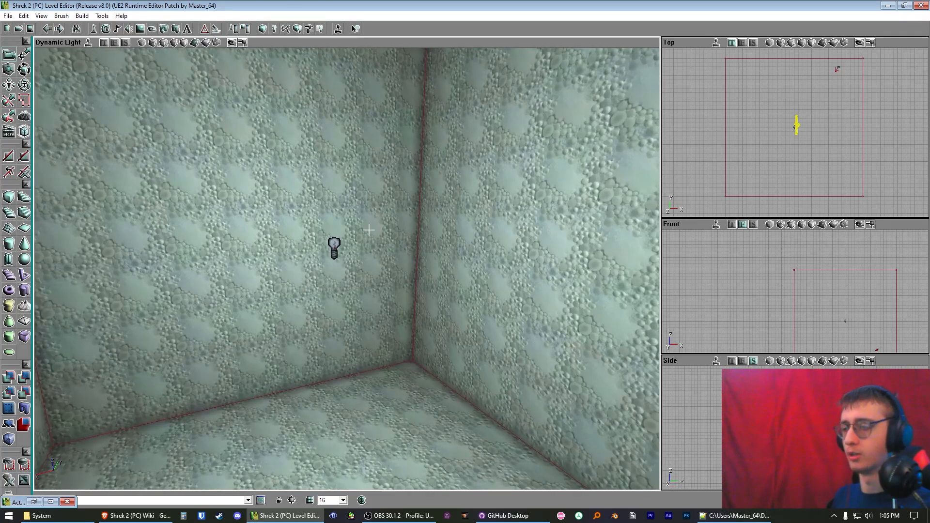
# Step: Set the room light's LightBrightness to 150, close its properties and rebuild the lighting
pyautogui.doubleClick(333, 246)
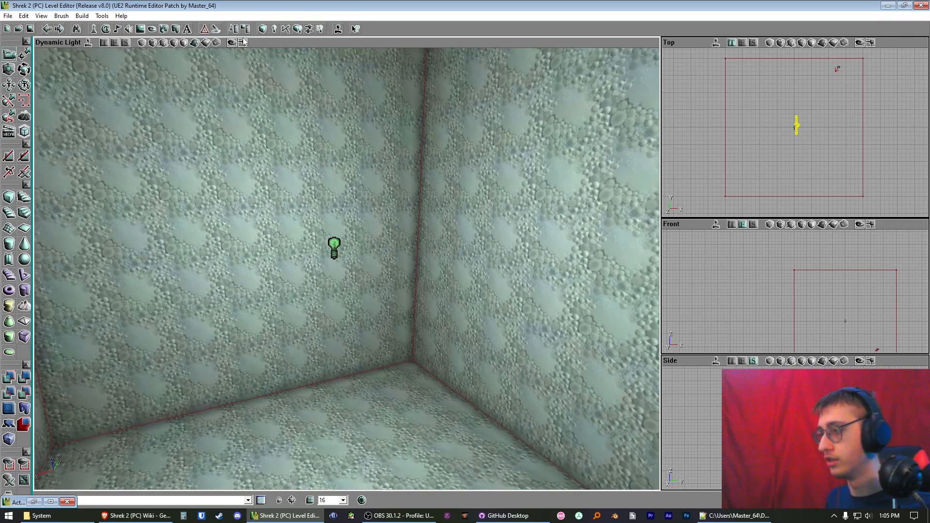
pyautogui.click(562, 137)
pyautogui.click(699, 147)
pyautogui.write('150')
pyautogui.press('Return')
pyautogui.click(897, 57)
pyautogui.click(276, 31)
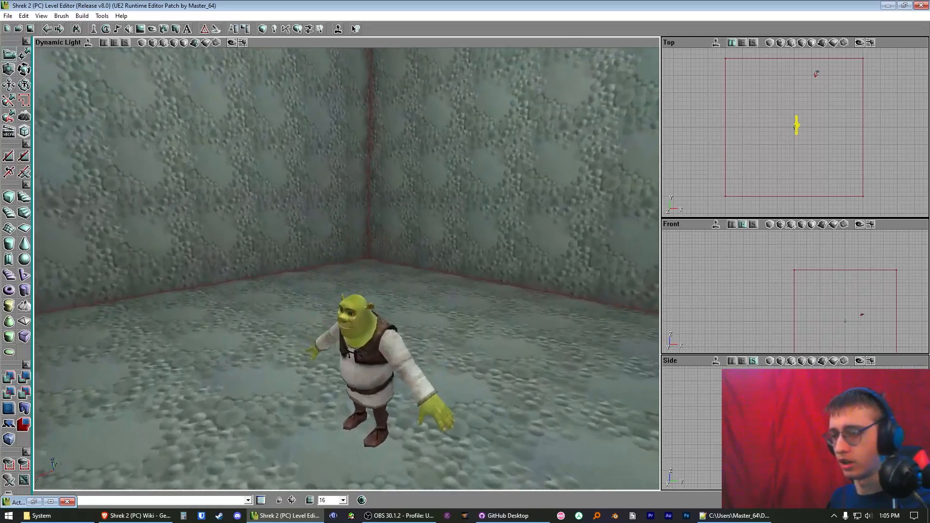
# Step: Add a Player Start on the room's floor beside the Shrek actor
pyautogui.moveTo(347, 269); pyautogui.dragTo(347, 368)
pyautogui.moveTo(347, 368); pyautogui.dragTo(351, 310, button='right')
pyautogui.moveTo(351, 310); pyautogui.dragTo(351, 322)
pyautogui.moveTo(314, 271); pyautogui.dragTo(312, 208)
pyautogui.moveTo(426, 289); pyautogui.dragTo(416, 337, button='right')
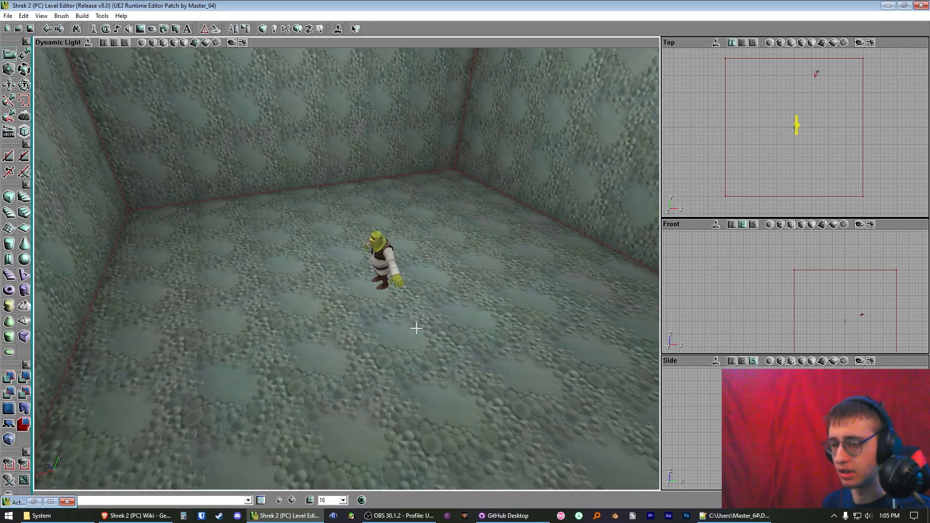
pyautogui.rightClick(416, 329)
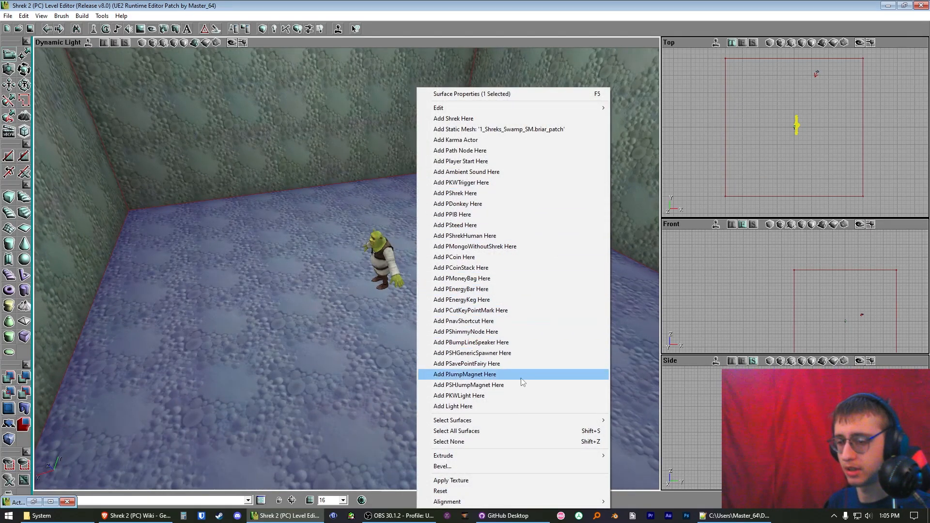
pyautogui.click(468, 161)
pyautogui.moveTo(468, 165)
pyautogui.mouseDown(button='right')
pyautogui.moveTo(456, 184)
pyautogui.moveTo(436, 175)
pyautogui.moveTo(450, 167)
pyautogui.mouseUp(button='right')
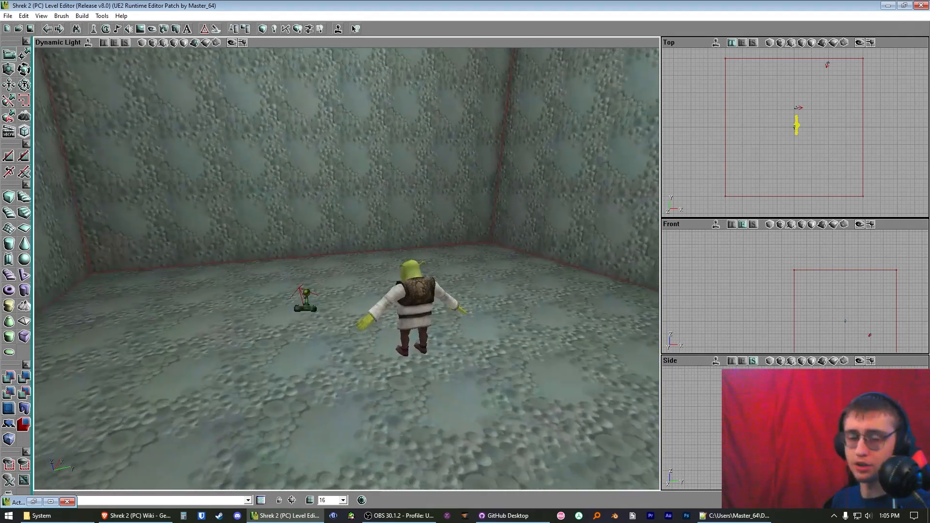
pyautogui.moveTo(428, 306); pyautogui.dragTo(436, 329, button='right')
pyautogui.moveTo(436, 329); pyautogui.dragTo(431, 306)
pyautogui.moveTo(431, 305); pyautogui.dragTo(412, 322, button='right')
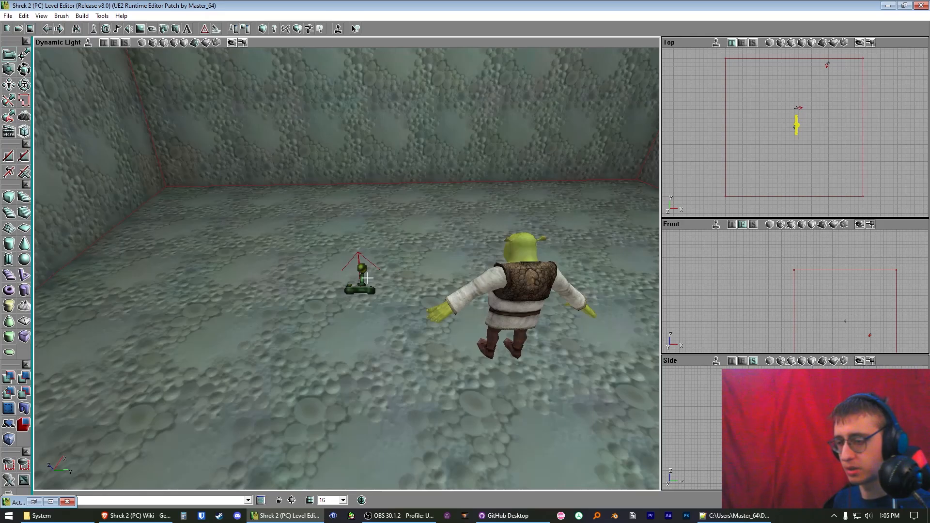
# Step: Check the Player Start's property categories, close them, and inspect its placement and facing direction next to Shrek
pyautogui.click(234, 29)
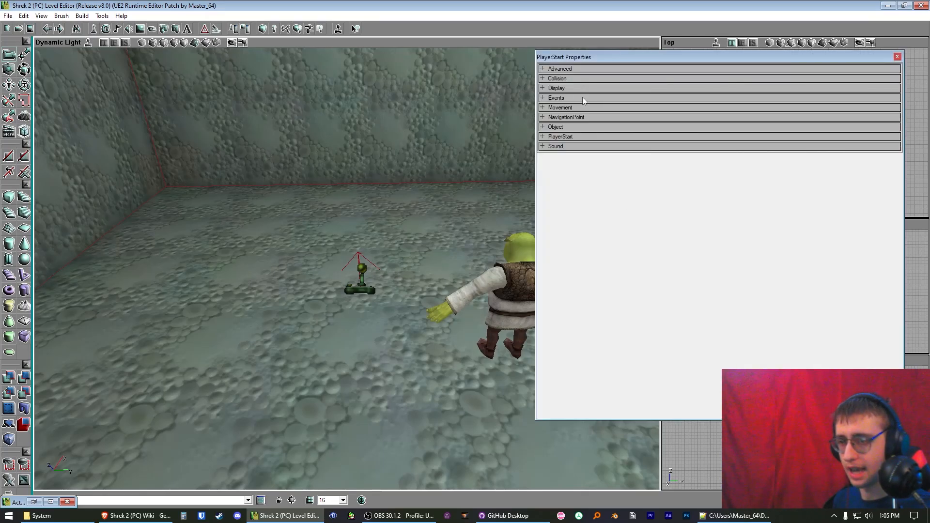
pyautogui.click(897, 56)
pyautogui.moveTo(450, 237); pyautogui.dragTo(484, 240, button='right')
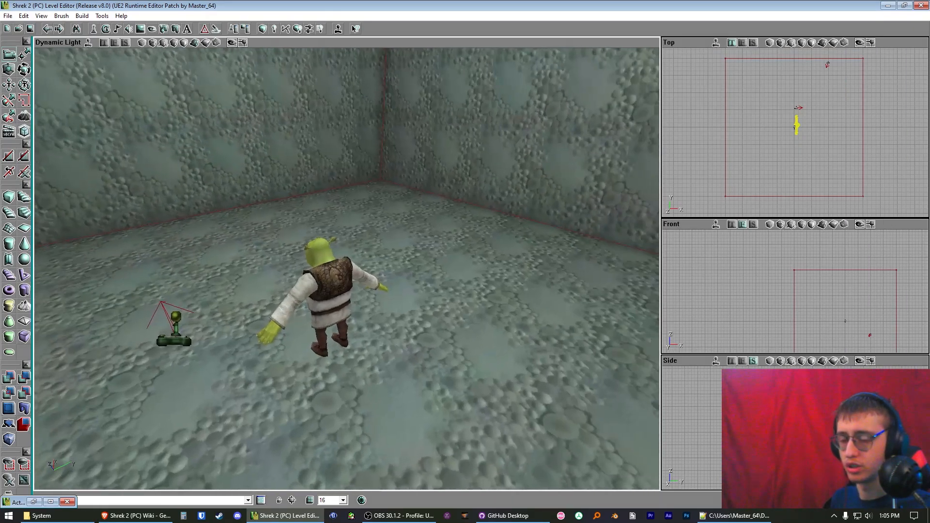
pyautogui.moveTo(484, 240); pyautogui.dragTo(513, 262)
pyautogui.moveTo(514, 261); pyautogui.dragTo(528, 242, button='right')
pyautogui.moveTo(450, 237); pyautogui.dragTo(479, 225)
pyautogui.moveTo(480, 226); pyautogui.dragTo(453, 244, button='right')
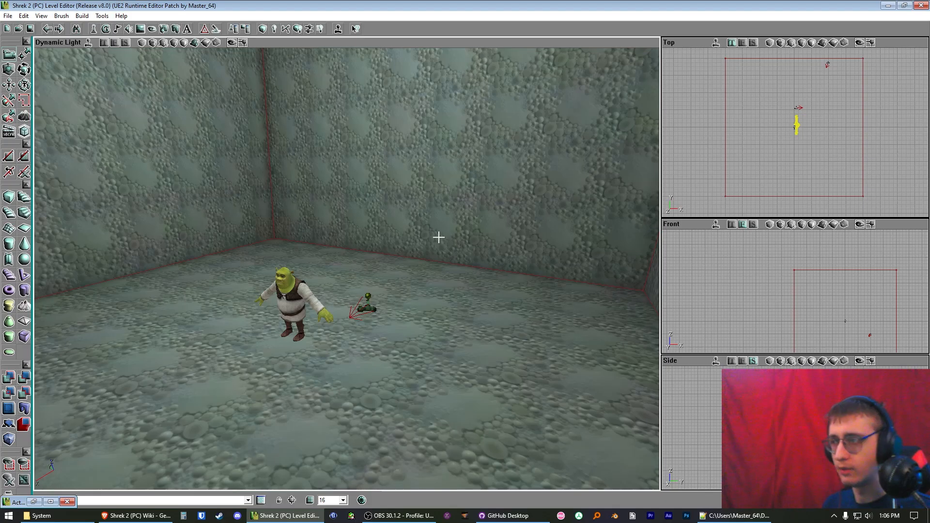
# Step: Start saving the level as a new map file and check the path of the Shrek2MapDev Maps folder
pyautogui.click(8, 16)
pyautogui.click(29, 63)
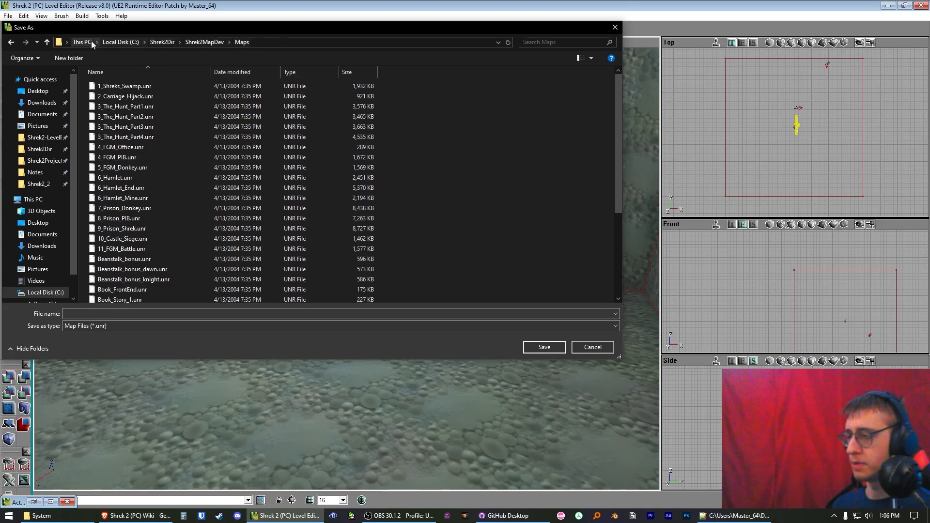
pyautogui.click(276, 43)
pyautogui.moveTo(156, 43)
pyautogui.mouseDown()
pyautogui.moveTo(65, 45)
pyautogui.moveTo(144, 42)
pyautogui.mouseUp()
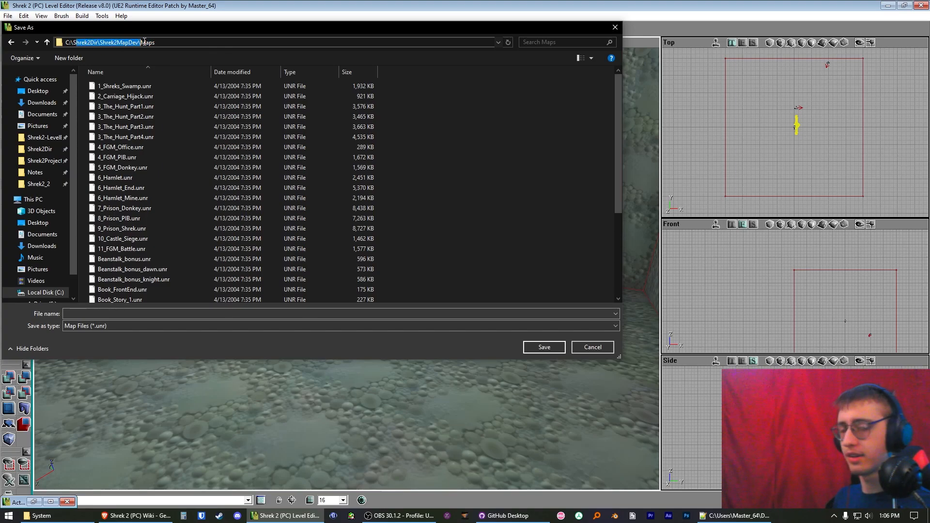
pyautogui.click(159, 42)
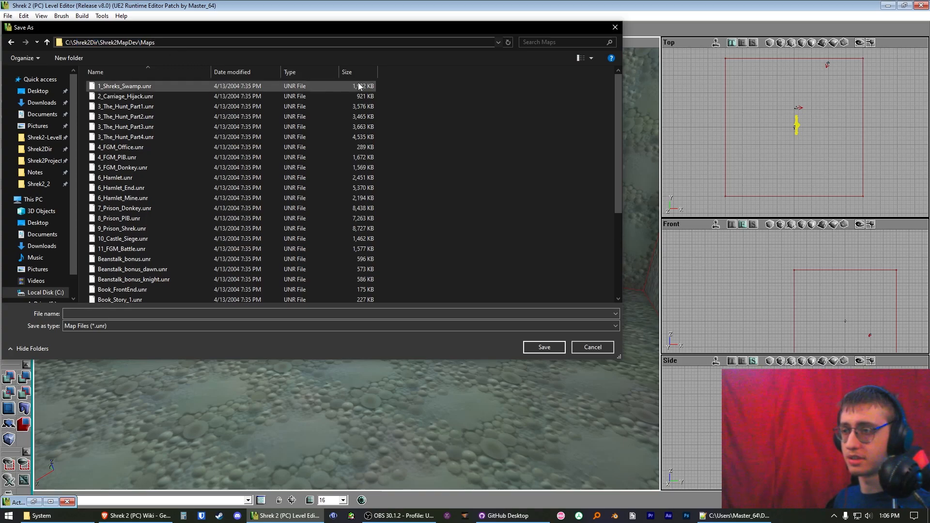
pyautogui.click(413, 95)
# Step: Save the level as TestMap.unr in the Maps folder
pyautogui.click(178, 315)
pyautogui.write('Te')
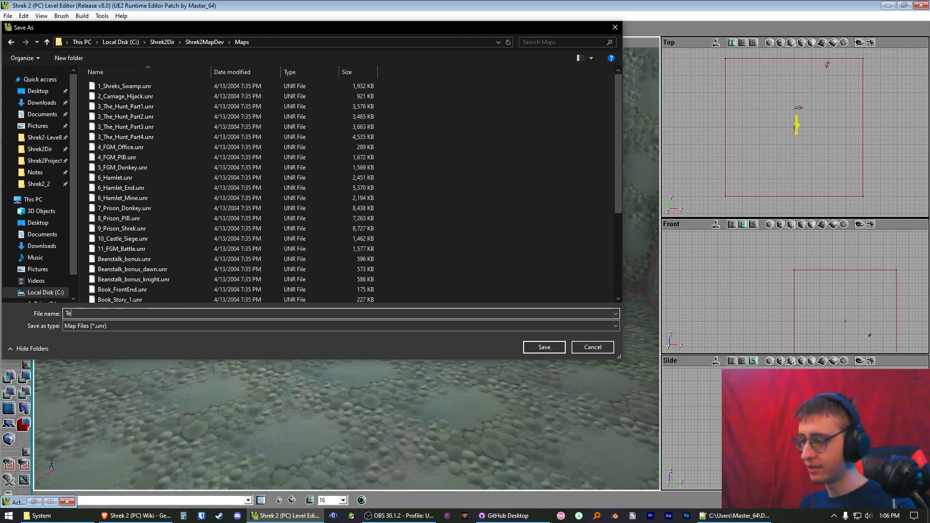
pyautogui.write('st.unr')
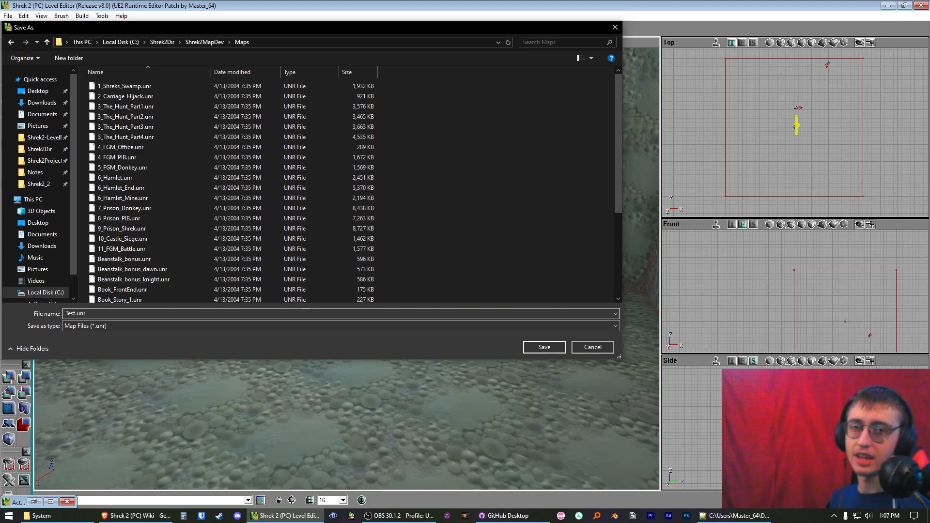
pyautogui.press('Left')
pyautogui.press('Left')
pyautogui.press('Left')
pyautogui.press('Left')
pyautogui.hotkey('ctrl', 'BackSpace')
pyautogui.write('TestMap')
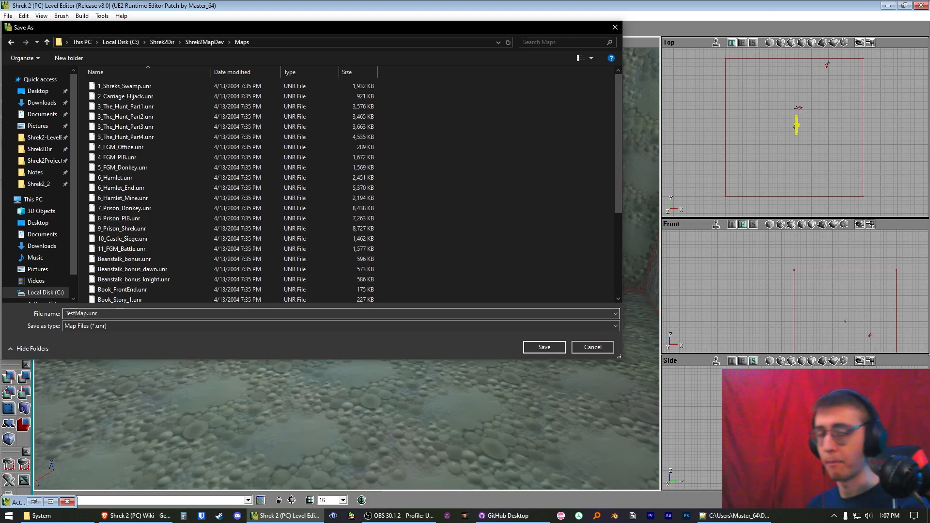
pyautogui.click(544, 347)
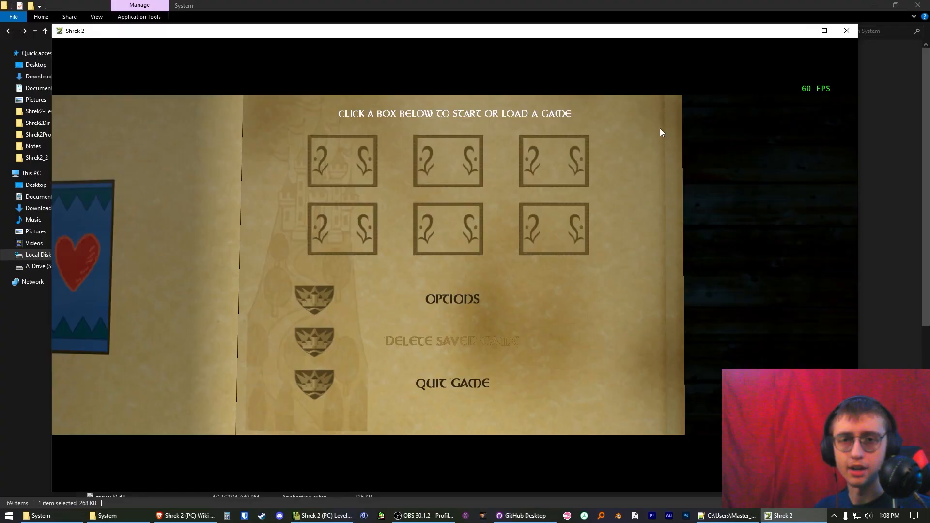
# Step: Start a game from the lower middle save slot in Shrek 2 and load the map with the console command "open testmap"
pyautogui.click(451, 235)
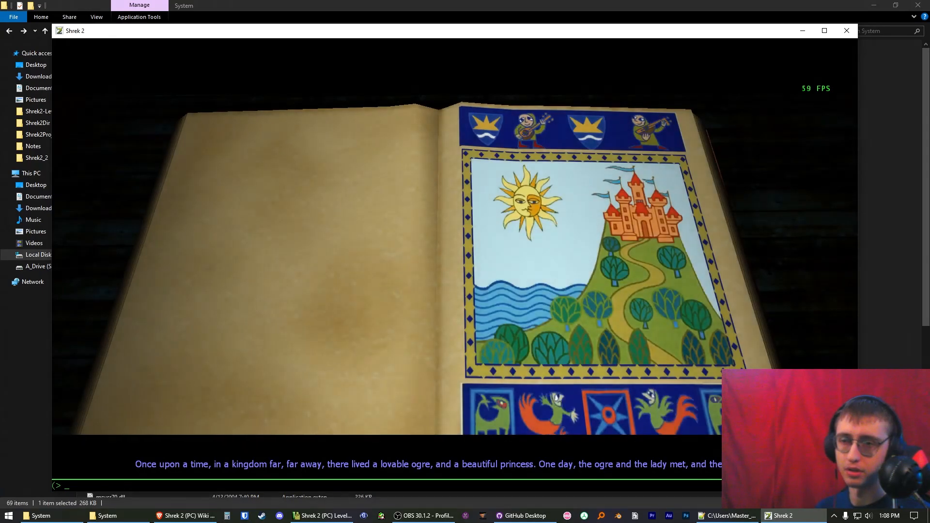
pyautogui.write('open testmap')
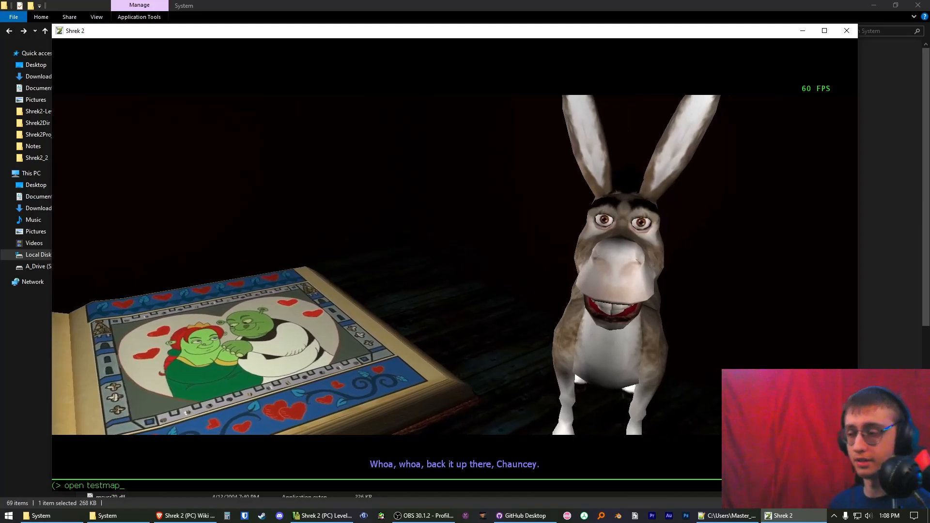
pyautogui.press('Return')
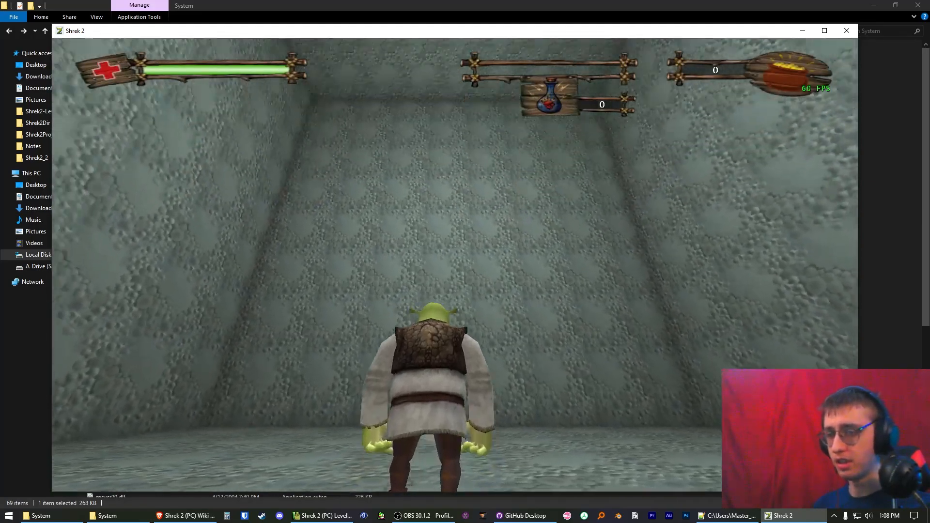
# Step: Run and jump around the room as Shrek to playtest the map
pyautogui.press('w')
pyautogui.press('space')
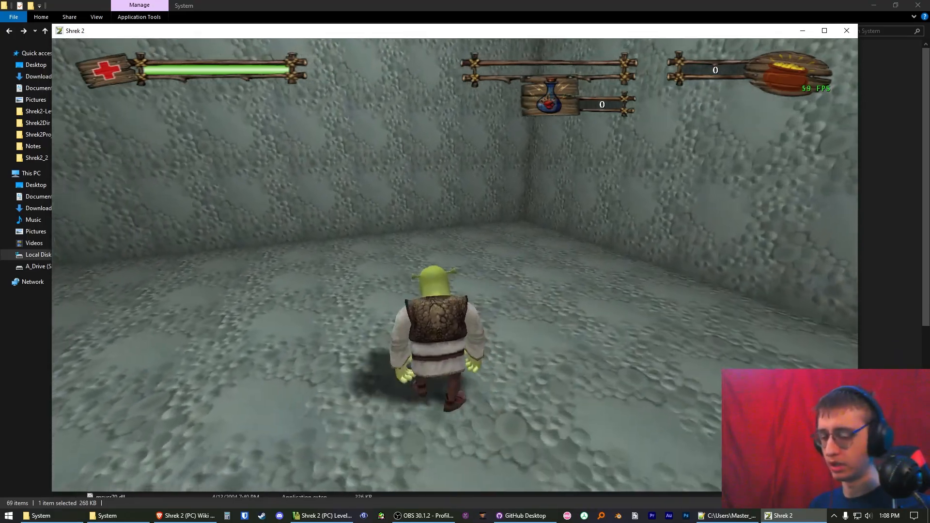
pyautogui.press('F9')
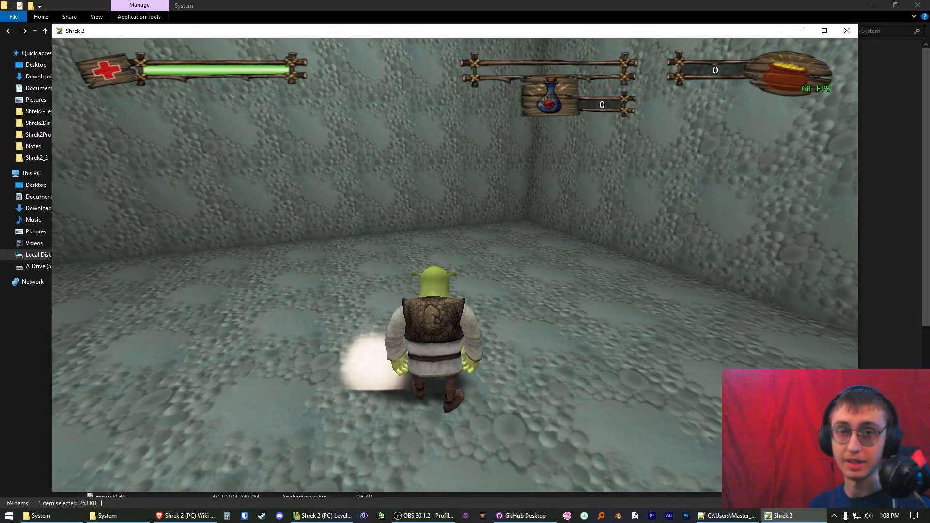
pyautogui.press('Escape')
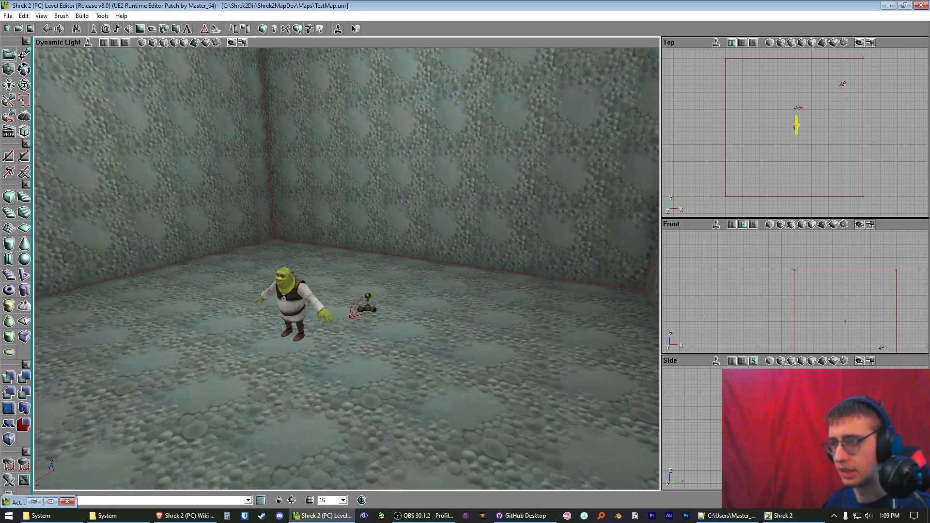
# Step: Switch back to the level editor and build a cube brush with Height 512, Width 256 and Breadth 512
pyautogui.moveTo(509, 336)
pyautogui.mouseDown(button='right')
pyautogui.moveTo(465, 320)
pyautogui.moveTo(509, 335)
pyautogui.mouseUp(button='right')
pyautogui.rightClick(8, 200)
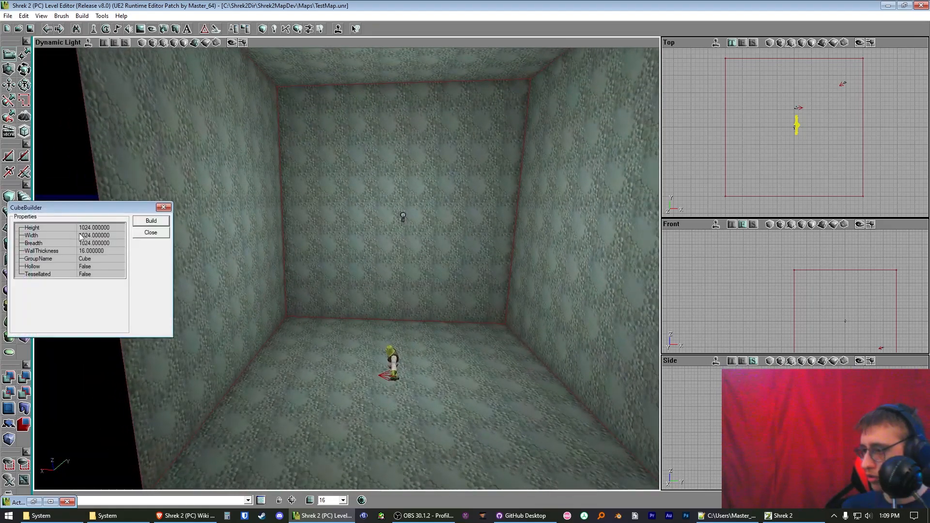
pyautogui.click(97, 228)
pyautogui.write('512')
pyautogui.click(109, 236)
pyautogui.write('256')
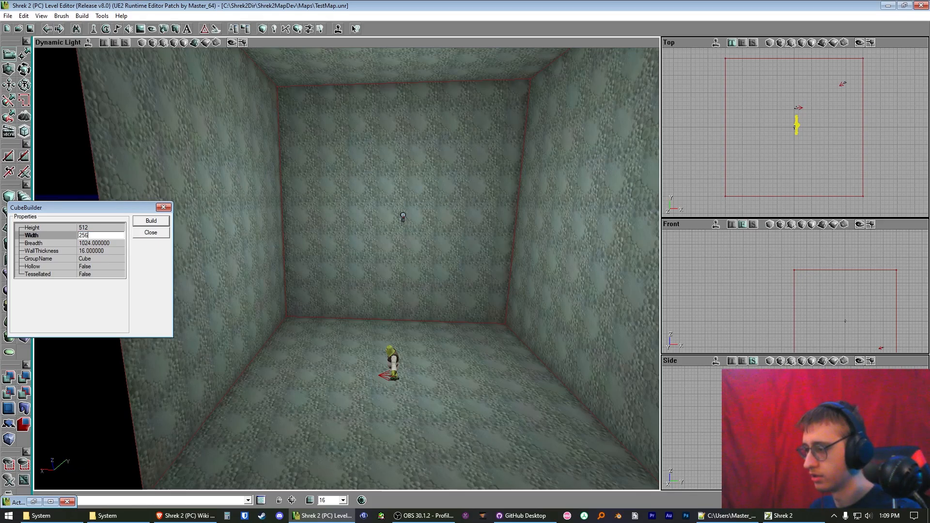
pyautogui.click(112, 244)
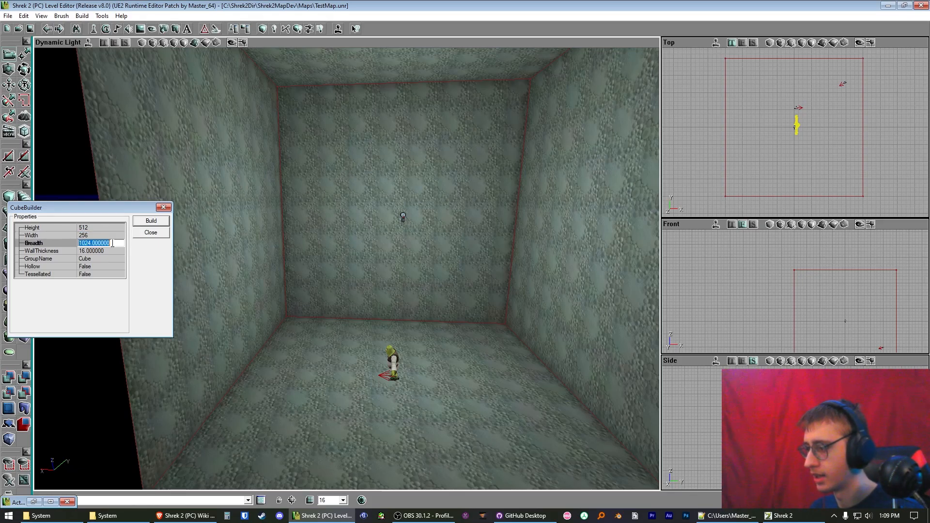
pyautogui.write('512')
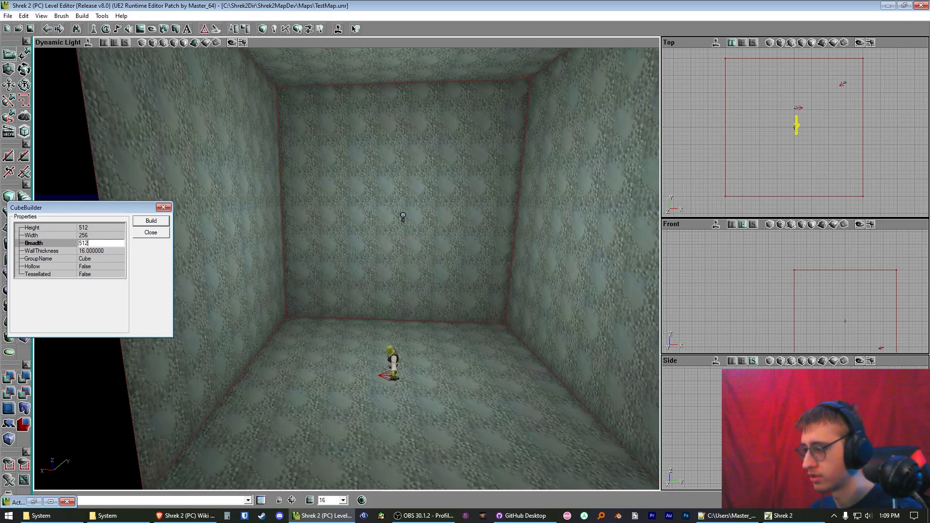
pyautogui.click(149, 224)
pyautogui.moveTo(252, 226)
pyautogui.mouseDown()
pyautogui.moveTo(349, 257)
pyautogui.moveTo(484, 257)
pyautogui.moveTo(557, 213)
pyautogui.mouseUp()
# Step: Review the cube builder's Height, Width and Breadth values and inspect the new brush around Shrek
pyautogui.click(92, 227)
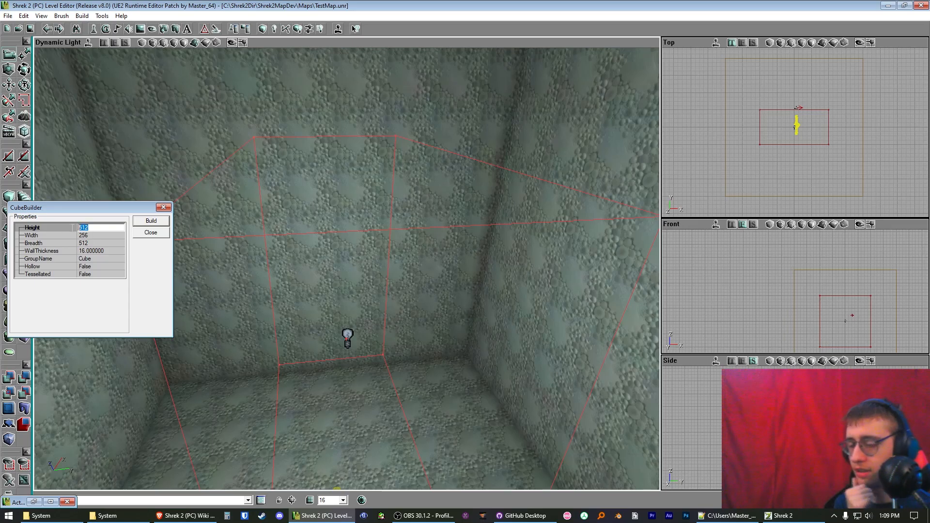
pyautogui.click(94, 235)
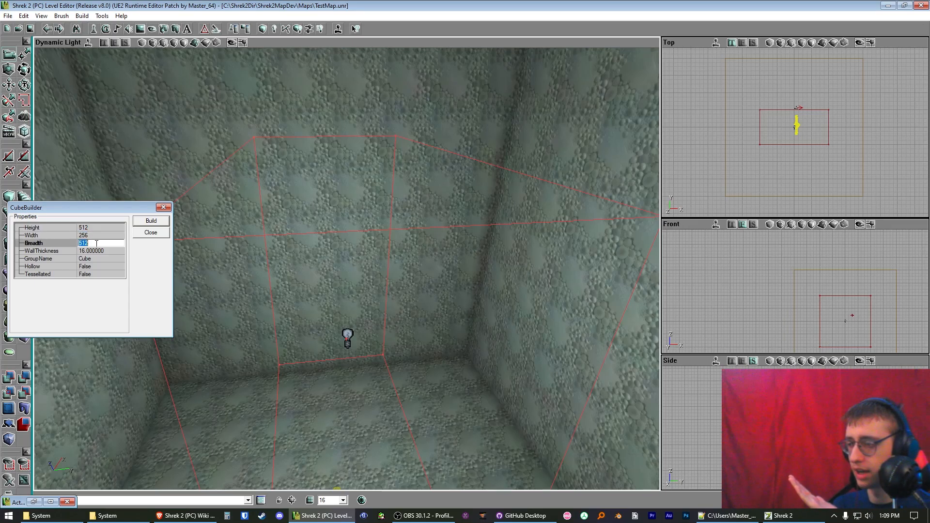
pyautogui.click(92, 228)
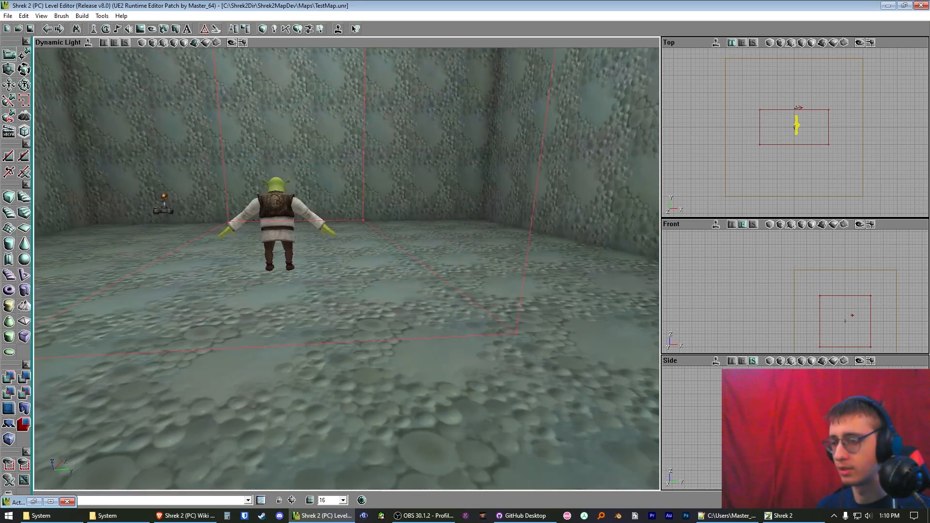
pyautogui.moveTo(346, 269); pyautogui.dragTo(305, 232)
pyautogui.moveTo(347, 269); pyautogui.dragTo(380, 298, button='right')
pyautogui.moveTo(472, 290); pyautogui.dragTo(469, 269, button='right')
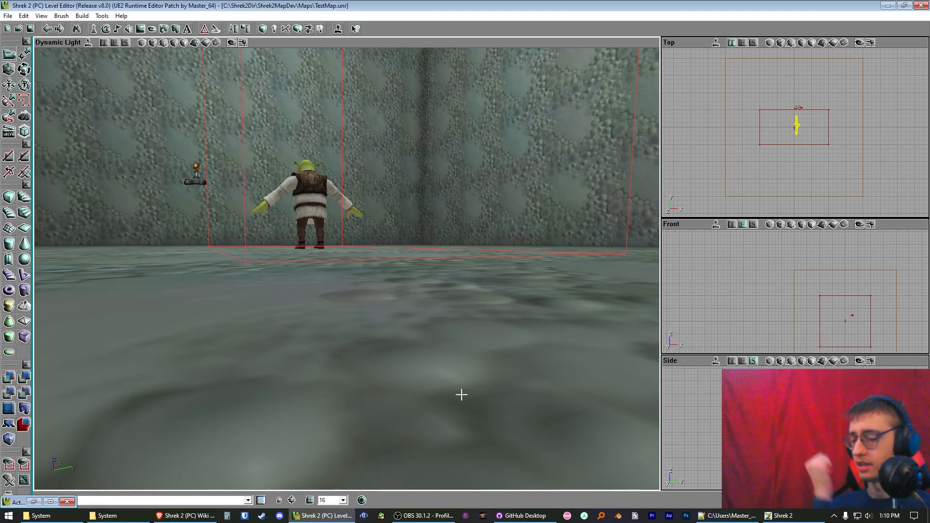
# Step: Check the available grid snap sizes and keep the grid at 16
pyautogui.click(341, 500)
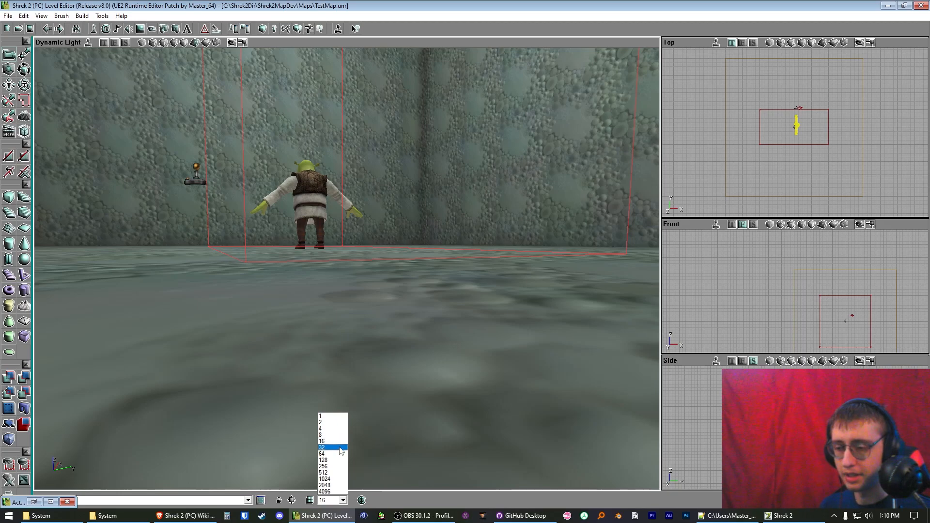
pyautogui.click(339, 442)
pyautogui.click(343, 501)
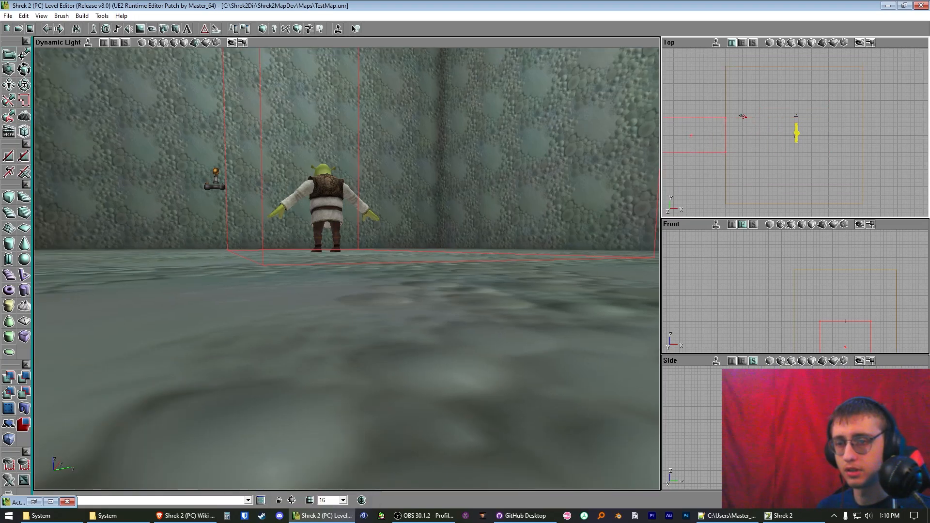
# Step: Move the cube brush flush against the outside of the room's opposite wall at floor level and subtract it as a corridor
pyautogui.moveTo(214, 304)
pyautogui.mouseDown(button='right')
pyautogui.moveTo(242, 320)
pyautogui.moveTo(215, 304)
pyautogui.mouseUp(button='right')
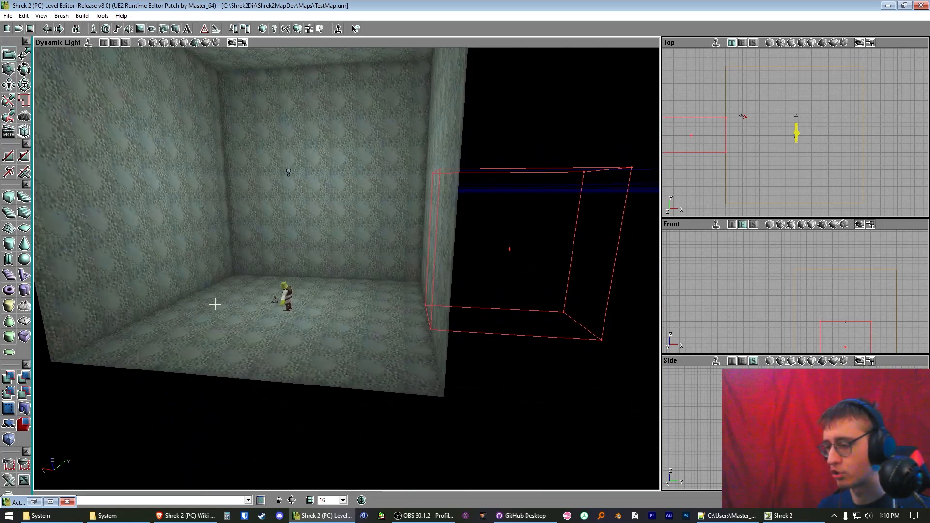
pyautogui.moveTo(816, 167)
pyautogui.mouseDown()
pyautogui.moveTo(737, 185)
pyautogui.moveTo(915, 185)
pyautogui.mouseUp()
pyautogui.moveTo(284, 249); pyautogui.dragTo(279, 261)
pyautogui.moveTo(38, 380); pyautogui.dragTo(20, 380)
pyautogui.click(24, 378)
pyautogui.moveTo(106, 339)
pyautogui.mouseDown()
pyautogui.moveTo(131, 335)
pyautogui.moveTo(96, 271)
pyautogui.mouseUp()
pyautogui.moveTo(368, 248)
pyautogui.mouseDown()
pyautogui.moveTo(383, 250)
pyautogui.moveTo(358, 256)
pyautogui.moveTo(361, 310)
pyautogui.moveTo(368, 248)
pyautogui.mouseUp()
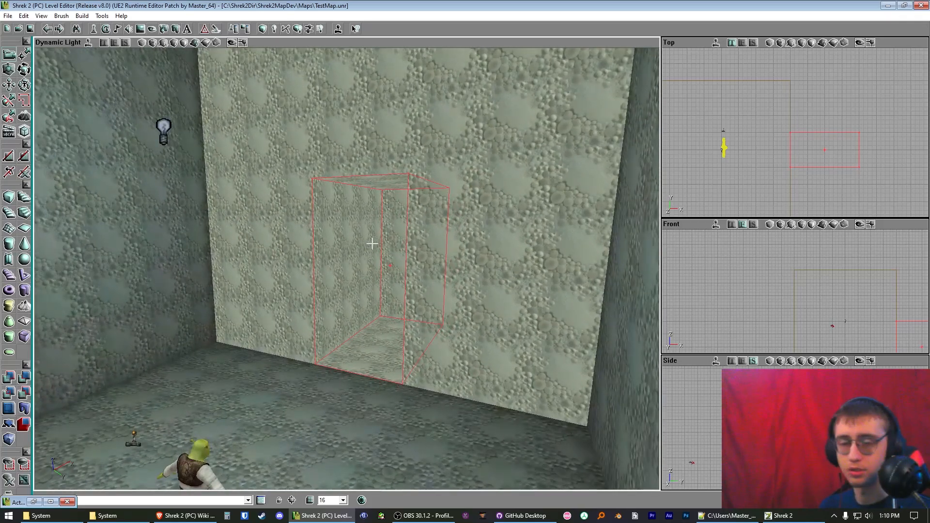
# Step: Rebuild the cube brush with Height 768, Width 512 and Breadth 512, and place it at the corridor's far end with tops aligned
pyautogui.rightClick(12, 199)
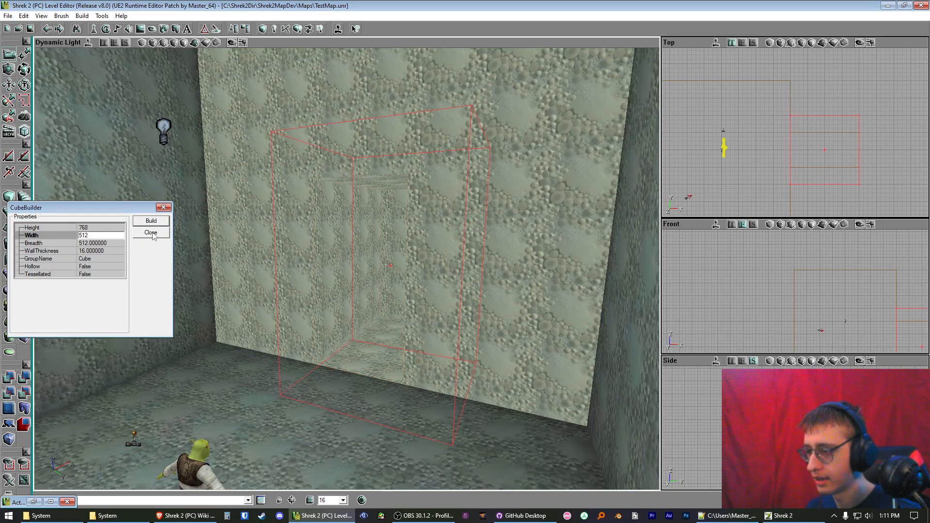
pyautogui.click(152, 236)
pyautogui.moveTo(774, 140); pyautogui.dragTo(749, 119)
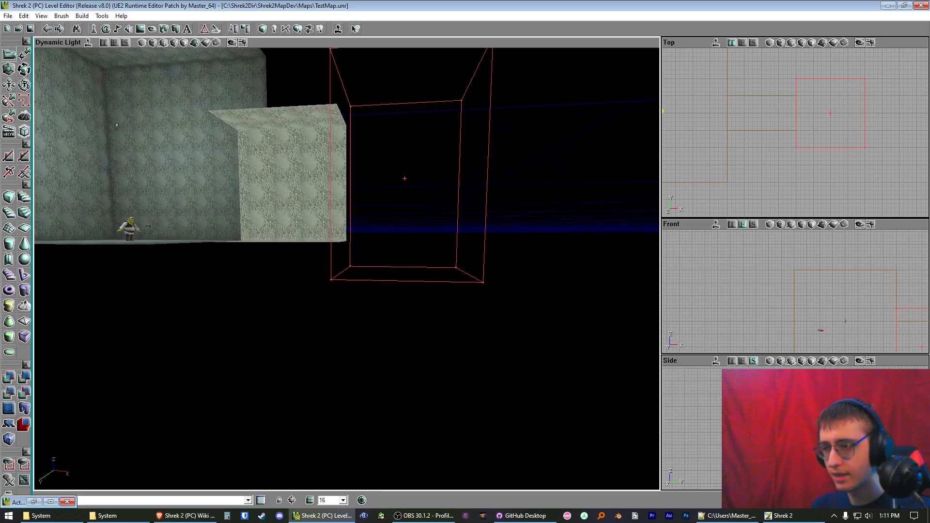
pyautogui.moveTo(404, 178)
pyautogui.keyDown('ctrl'); pyautogui.mouseDown()
pyautogui.moveTo(405, 219)
pyautogui.moveTo(394, 163)
pyautogui.mouseUp(); pyautogui.keyUp('ctrl')
pyautogui.moveTo(395, 164); pyautogui.dragTo(393, 170, button='right')
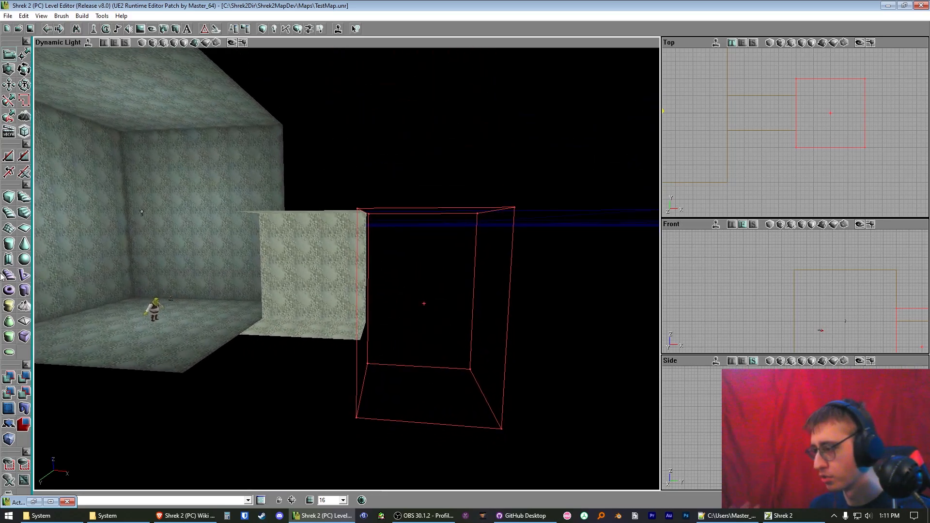
# Step: Subtract the brush to carve a second room at the corridor's end, rebuild the lighting and inspect the new space
pyautogui.click(25, 378)
pyautogui.moveTo(334, 310); pyautogui.dragTo(377, 45, button='right')
pyautogui.click(298, 32)
pyautogui.click(561, 308)
pyautogui.moveTo(547, 300); pyautogui.dragTo(581, 193)
pyautogui.moveTo(339, 271)
pyautogui.mouseDown()
pyautogui.moveTo(417, 242)
pyautogui.moveTo(427, 165)
pyautogui.moveTo(485, 117)
pyautogui.moveTo(571, 116)
pyautogui.moveTo(300, 276)
pyautogui.moveTo(309, 194)
pyautogui.moveTo(310, 251)
pyautogui.moveTo(337, 322)
pyautogui.mouseUp()
pyautogui.moveTo(431, 326); pyautogui.dragTo(432, 324, button='right')
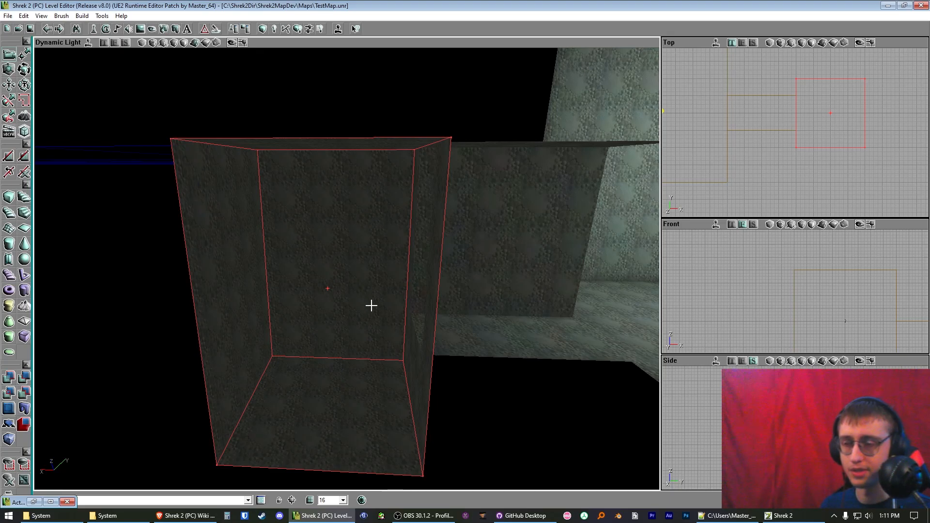
# Step: Duplicate the main room's light into the middle of the second room and rebuild the level
pyautogui.moveTo(370, 278); pyautogui.dragTo(456, 281)
pyautogui.click(361, 271)
pyautogui.moveTo(751, 145); pyautogui.dragTo(801, 180)
pyautogui.hotkey('ctrl', 'd')
pyautogui.moveTo(359, 271); pyautogui.dragTo(334, 309)
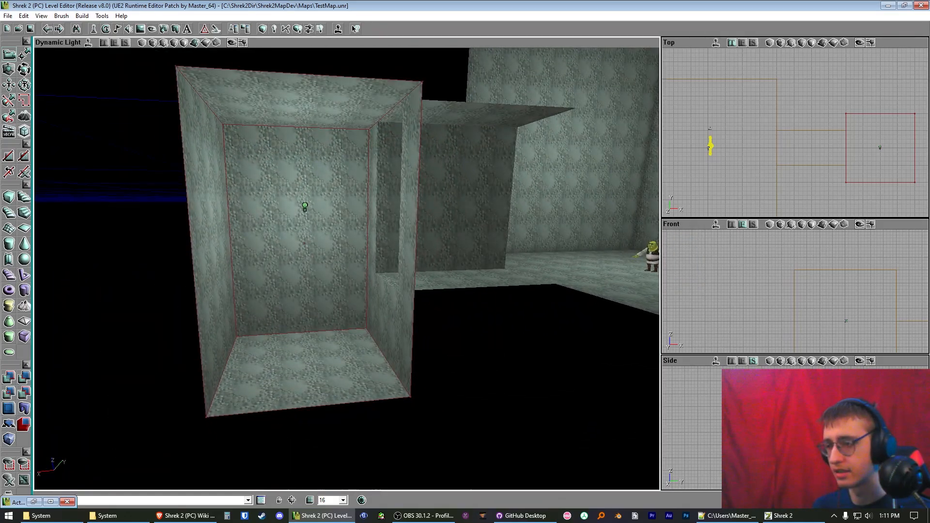
pyautogui.click(261, 29)
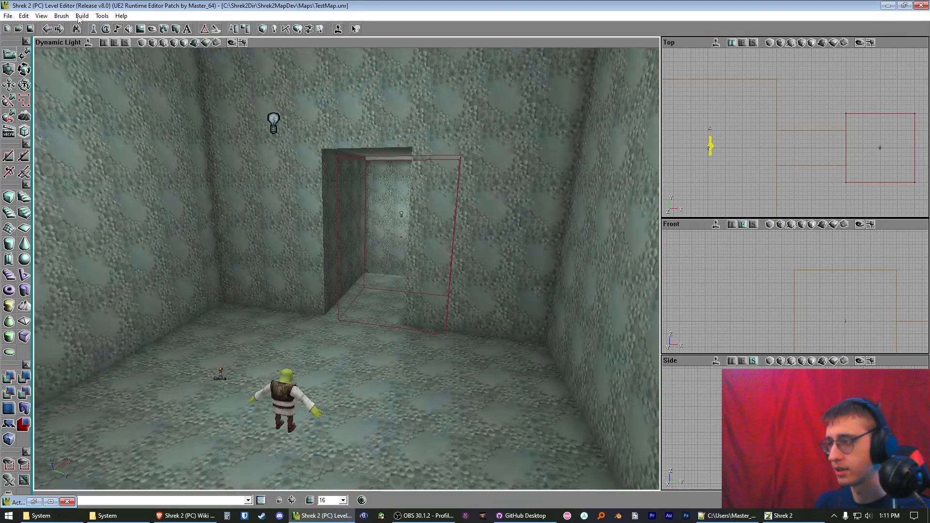
# Step: Save the map, switch to the running Shrek 2 game and reload the level with the console command "restartlevel"
pyautogui.click(32, 30)
pyautogui.click(780, 516)
pyautogui.click(494, 152)
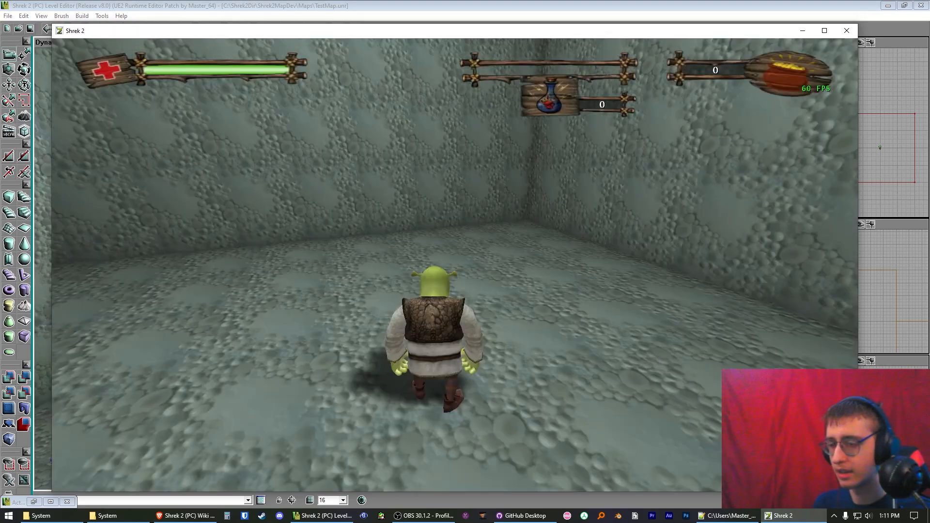
pyautogui.press('Tab')
pyautogui.write('restartlevel')
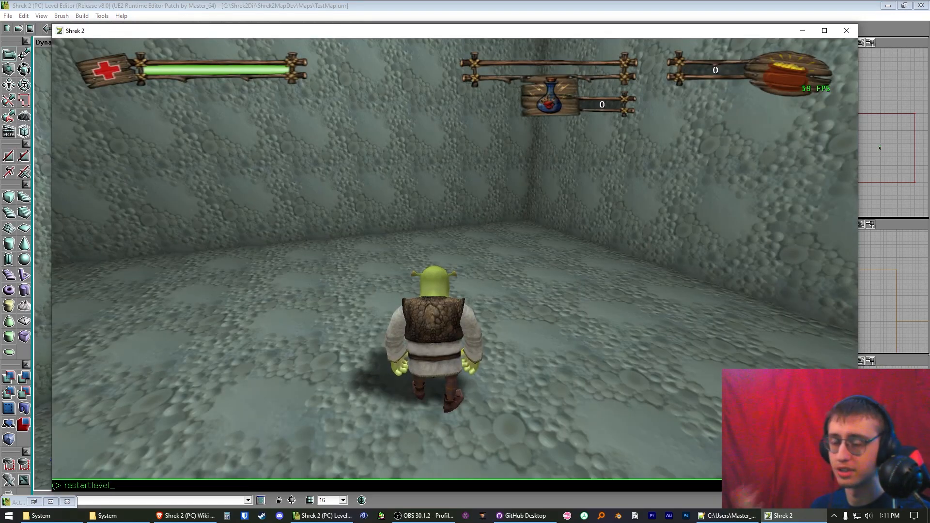
pyautogui.press('Return')
# Step: Run Shrek through the corridor and down into the second room to playtest the expanded map
pyautogui.press('w')
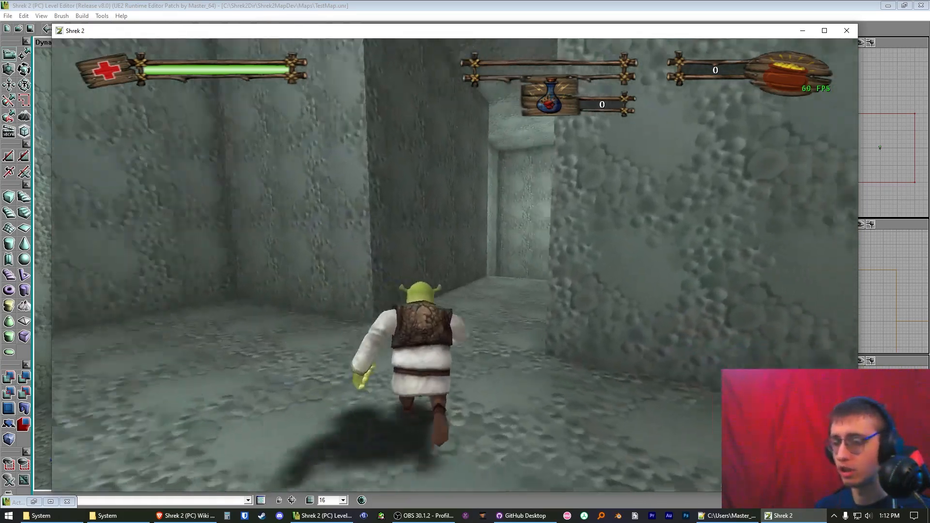
pyautogui.press('space')
pyautogui.press('w')
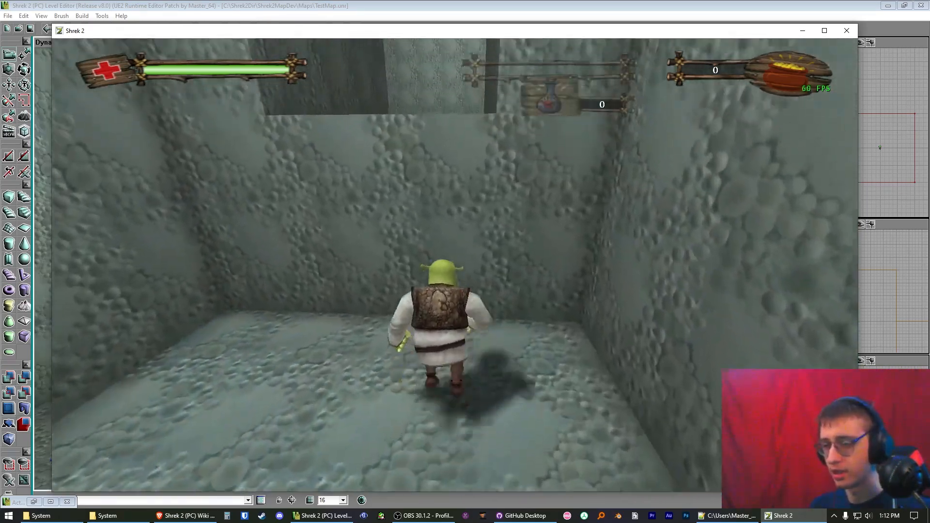
# Step: Try to jump Shrek out of the second room and walk him around its floor in the running game
pyautogui.press('space')
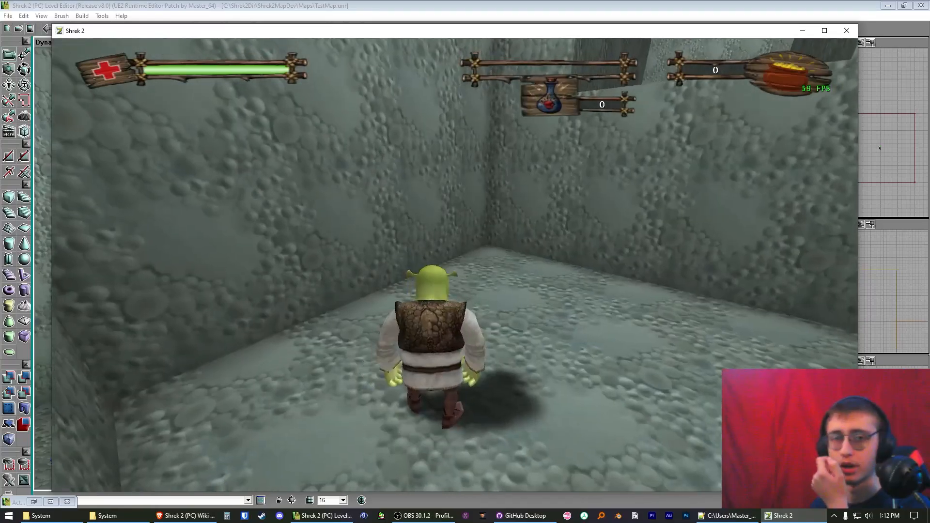
pyautogui.press('w')
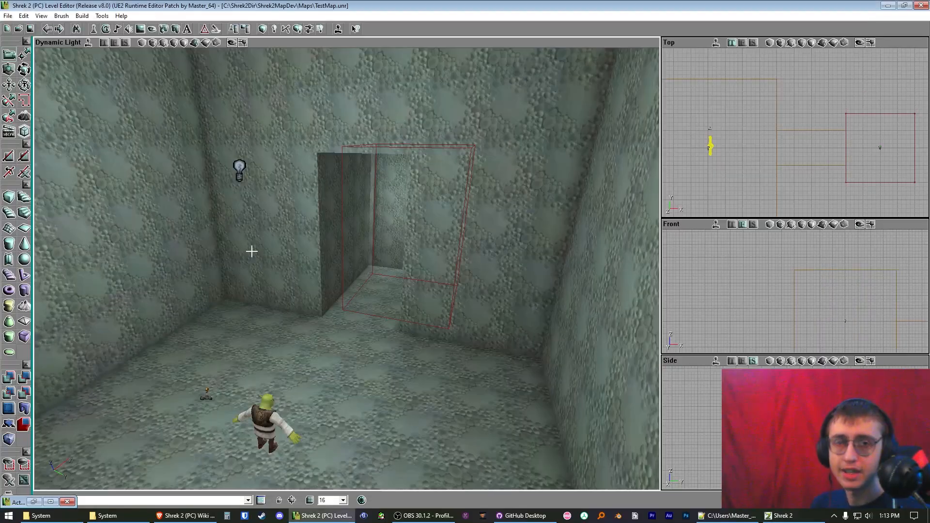
# Step: Build a linear stair brush with 8 steps, step length 32, height 16 and width 256, and select it in the second room
pyautogui.rightClick(24, 217)
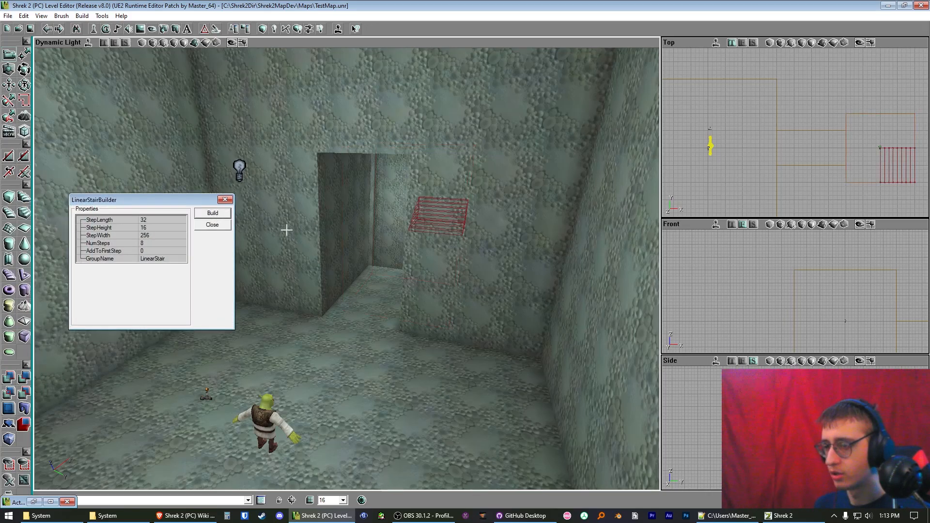
pyautogui.moveTo(287, 228); pyautogui.dragTo(262, 199)
pyautogui.moveTo(429, 222); pyautogui.dragTo(465, 242, button='right')
pyautogui.moveTo(428, 222); pyautogui.dragTo(429, 184)
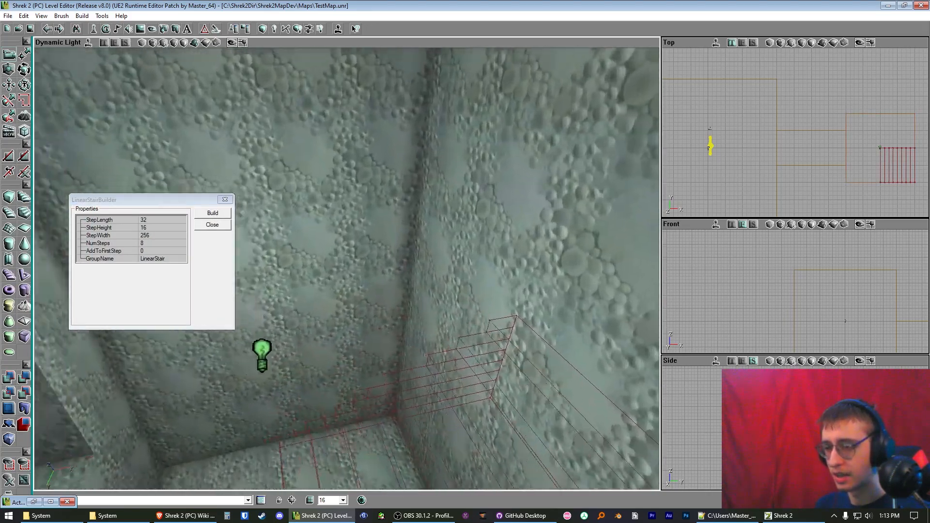
pyautogui.moveTo(428, 221); pyautogui.dragTo(436, 247, button='right')
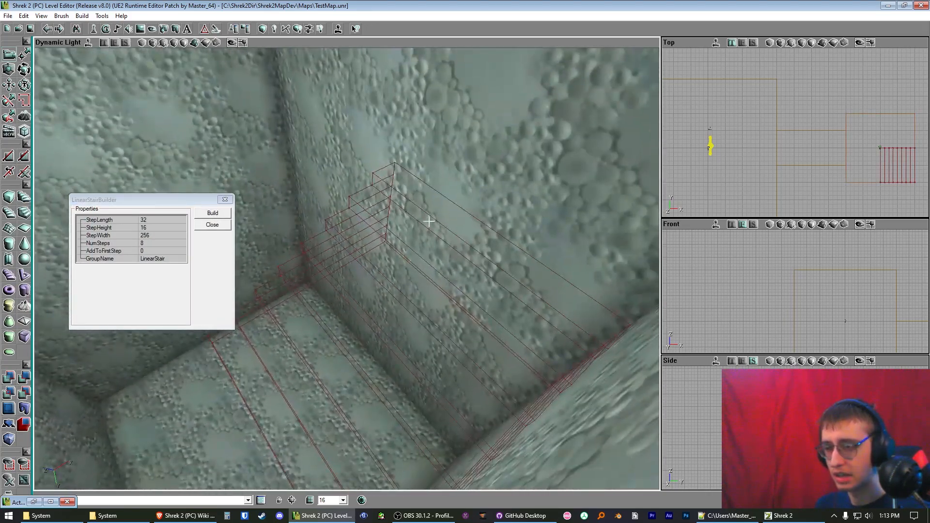
pyautogui.click(405, 244)
# Step: Turn the stair brush around and move it against the second room's corridor-side wall, lined up with the corridor opening
pyautogui.moveTo(824, 126)
pyautogui.mouseDown(button='right')
pyautogui.moveTo(781, 121)
pyautogui.moveTo(872, 126)
pyautogui.mouseUp(button='right')
pyautogui.keyDown('ctrl'); pyautogui.moveTo(872, 126); pyautogui.dragTo(874, 126); pyautogui.keyUp('ctrl')
pyautogui.moveTo(874, 126)
pyautogui.keyDown('ctrl'); pyautogui.mouseDown(button='right')
pyautogui.moveTo(885, 127)
pyautogui.moveTo(873, 127)
pyautogui.mouseUp(button='right'); pyautogui.keyUp('ctrl')
pyautogui.scroll(1, 844, 155)
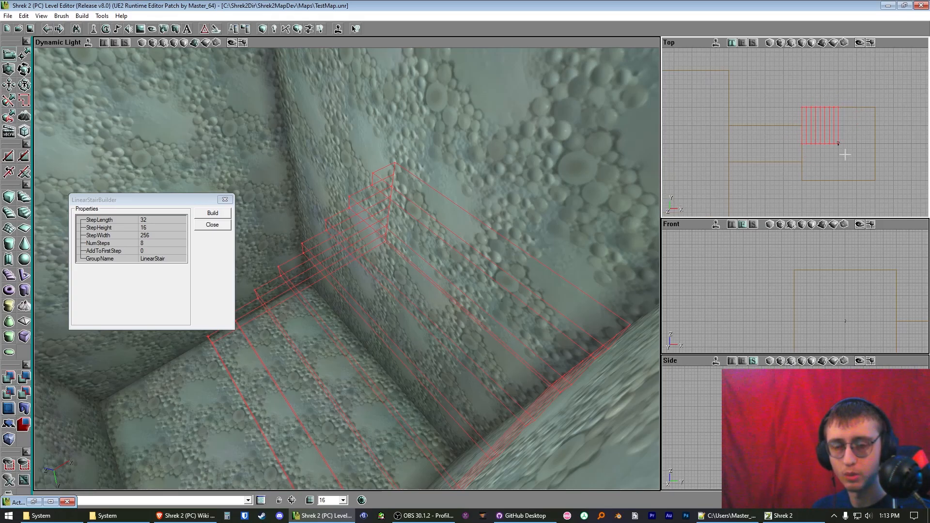
pyautogui.moveTo(864, 149)
pyautogui.keyDown('ctrl'); pyautogui.mouseDown(button='right')
pyautogui.moveTo(891, 149)
pyautogui.moveTo(863, 149)
pyautogui.mouseUp(button='right'); pyautogui.keyUp('ctrl')
# Step: Examine the stair brush's Pitch, Roll and Yaw values among its movement properties
pyautogui.click(235, 29)
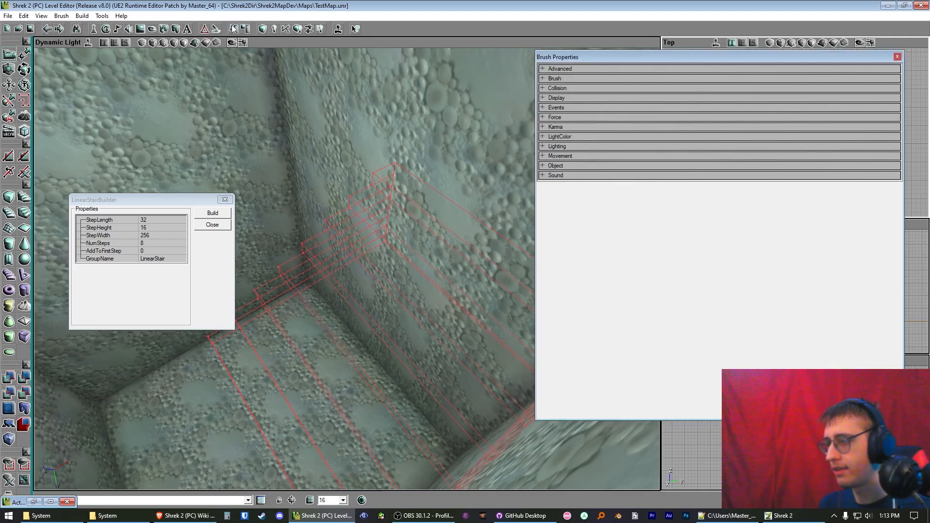
pyautogui.click(580, 156)
pyautogui.click(581, 251)
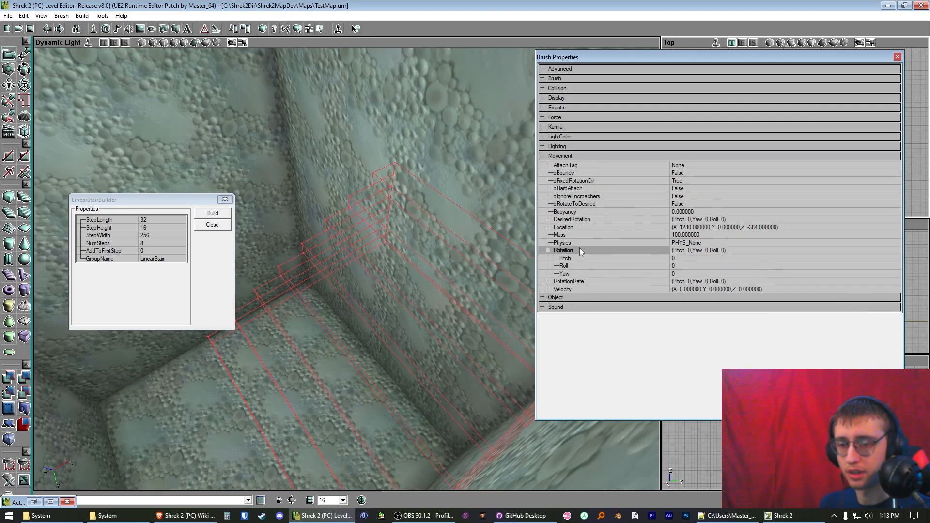
pyautogui.click(897, 57)
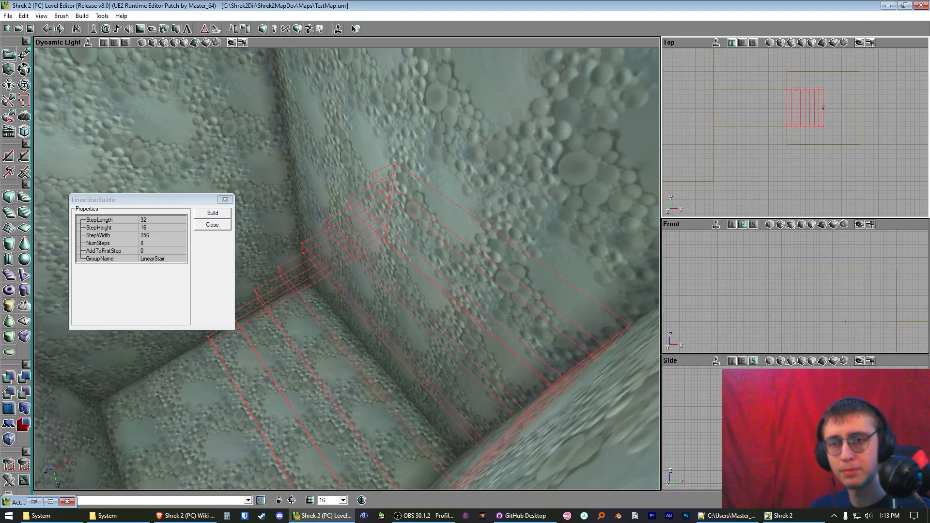
# Step: Rebuild the stair brush with 16 steps and rotate it to descend from the corridor opening across the second room
pyautogui.moveTo(208, 198); pyautogui.dragTo(680, 120)
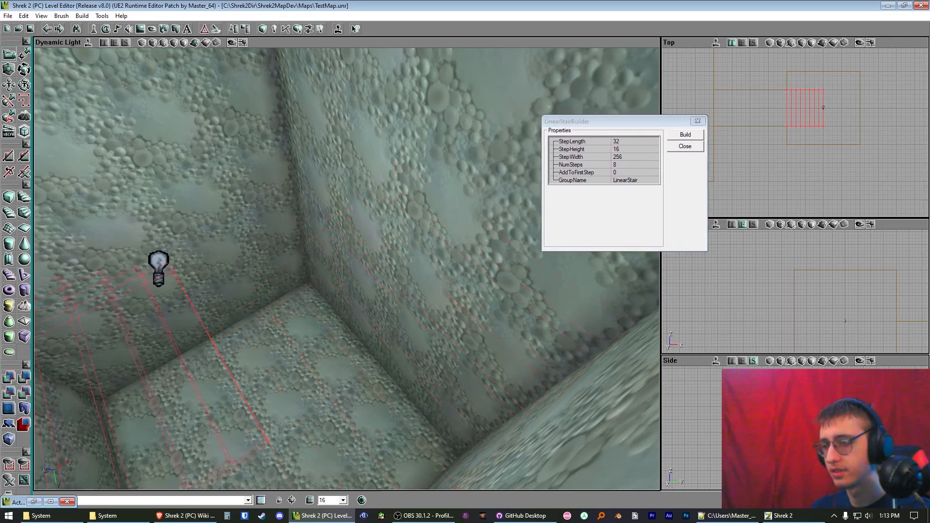
pyautogui.moveTo(295, 271); pyautogui.dragTo(284, 245, button='right')
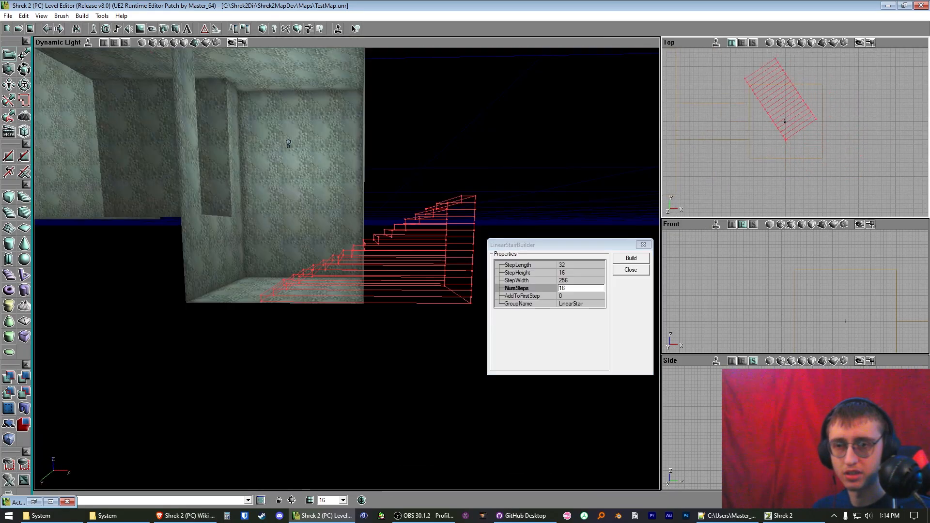
pyautogui.keyDown('ctrl'); pyautogui.moveTo(782, 151); pyautogui.dragTo(805, 151); pyautogui.keyUp('ctrl')
pyautogui.moveTo(257, 176)
pyautogui.mouseDown(button='right')
pyautogui.moveTo(254, 202)
pyautogui.moveTo(208, 218)
pyautogui.moveTo(165, 218)
pyautogui.mouseUp(button='right')
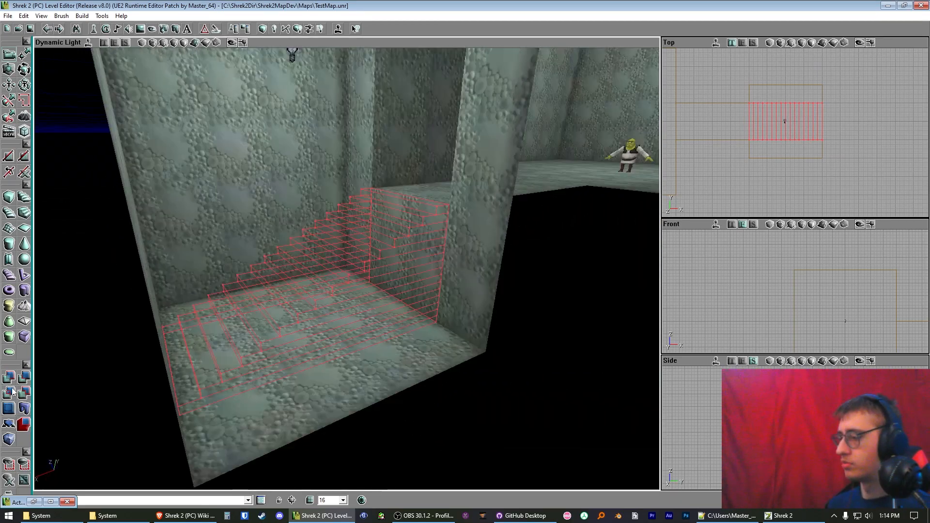
# Step: Add the stair brush to the level as solid geometry and inspect the new staircase
pyautogui.click(12, 379)
pyautogui.moveTo(385, 298)
pyautogui.mouseDown()
pyautogui.moveTo(358, 297)
pyautogui.moveTo(377, 250)
pyautogui.moveTo(368, 268)
pyautogui.mouseUp()
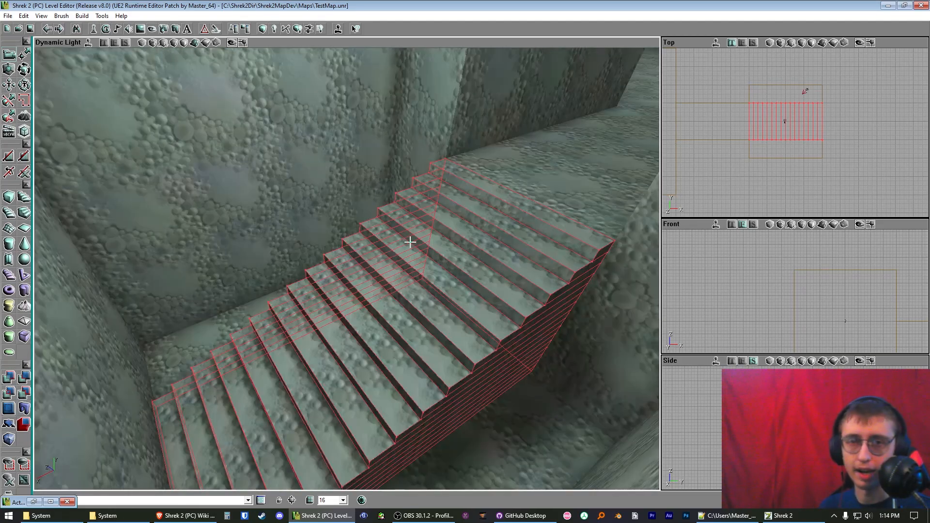
pyautogui.moveTo(409, 242)
pyautogui.mouseDown(button='right')
pyautogui.moveTo(422, 234)
pyautogui.moveTo(411, 257)
pyautogui.mouseUp(button='right')
# Step: Hide the builder brush in the 3D view and rebuild the level so the stairs are lit
pyautogui.press('b')
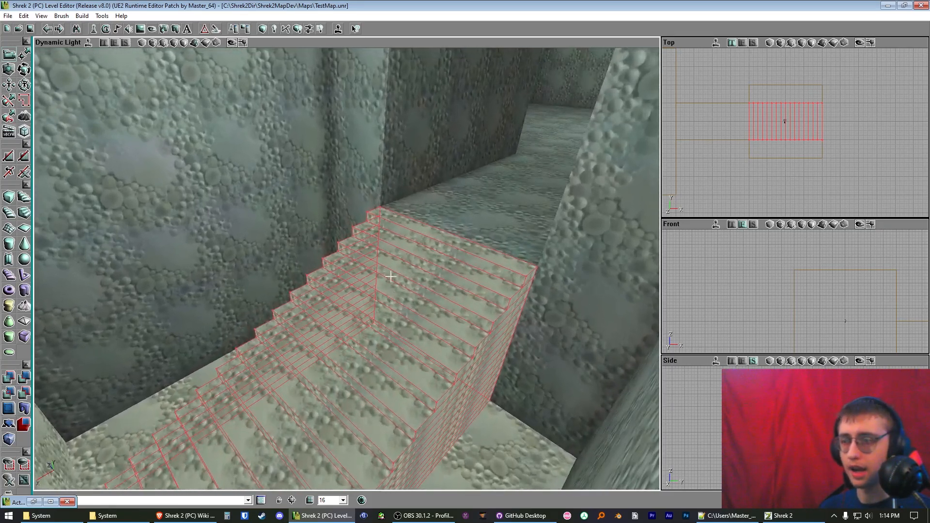
pyautogui.moveTo(417, 157); pyautogui.dragTo(405, 138, button='right')
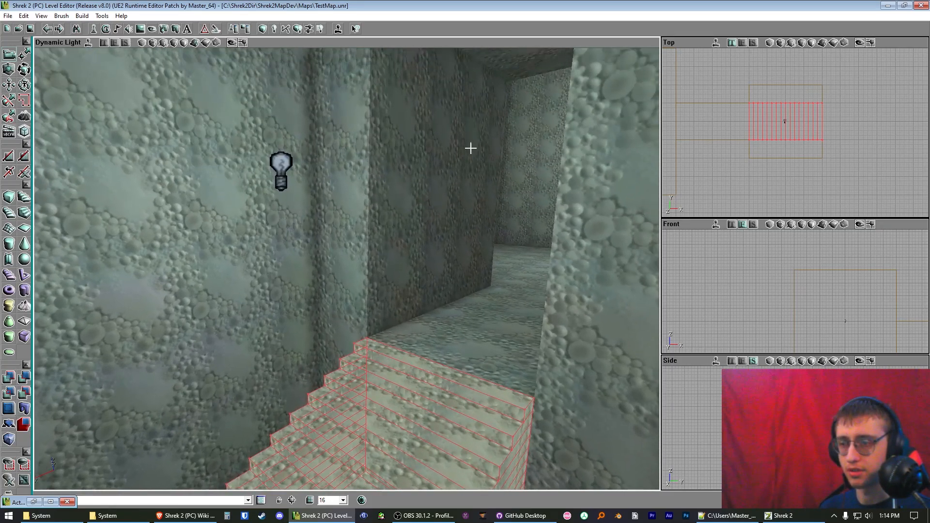
pyautogui.click(297, 32)
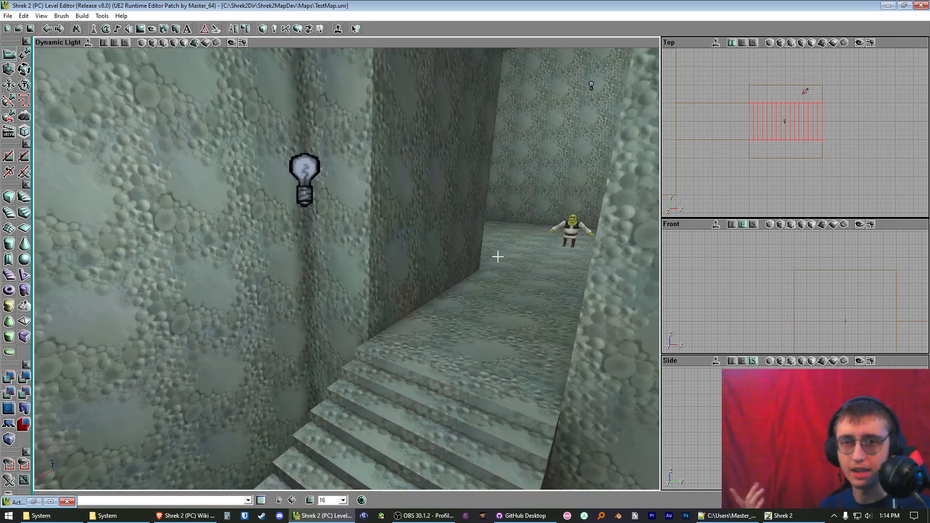
# Step: Select a wall surface in the main room and review its surface flags and its pan, rotation and scaling options
pyautogui.moveTo(443, 283)
pyautogui.mouseDown(button='right')
pyautogui.moveTo(499, 259)
pyautogui.moveTo(443, 282)
pyautogui.mouseUp(button='right')
pyautogui.click(459, 157)
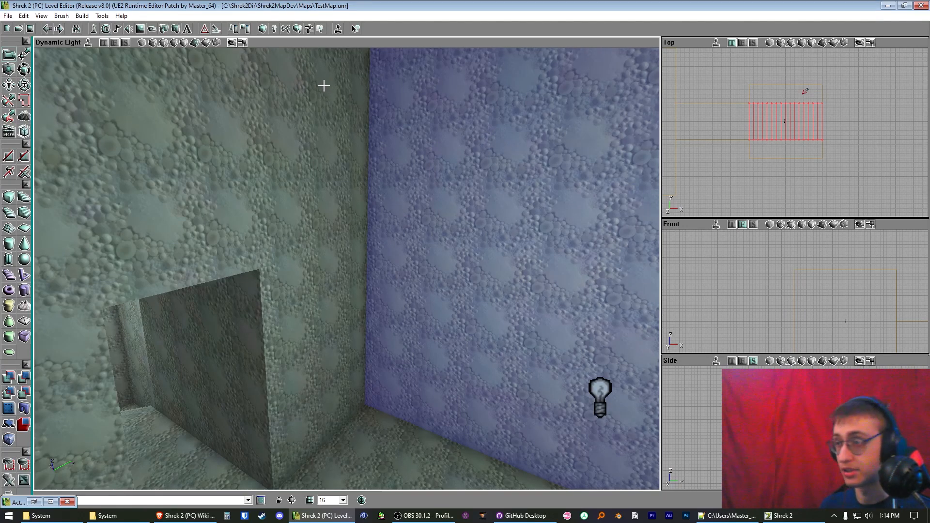
pyautogui.press('F5')
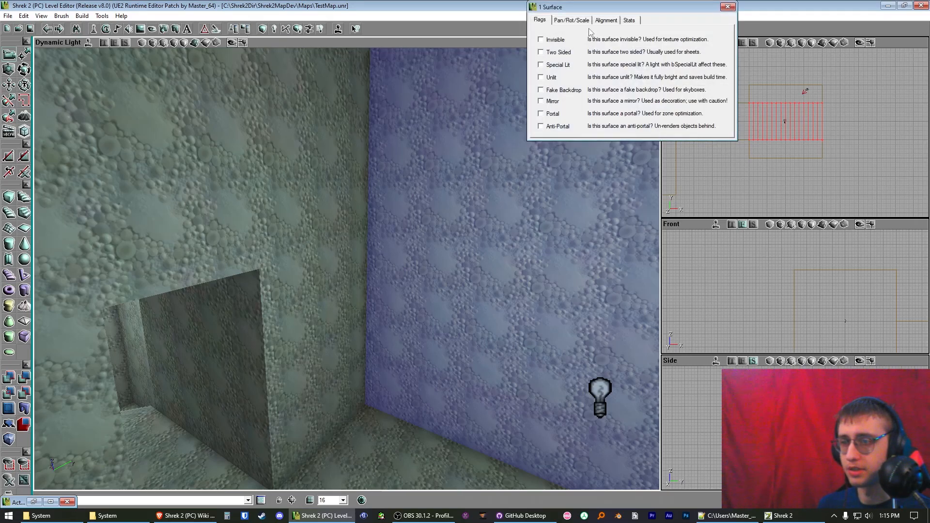
pyautogui.click(570, 22)
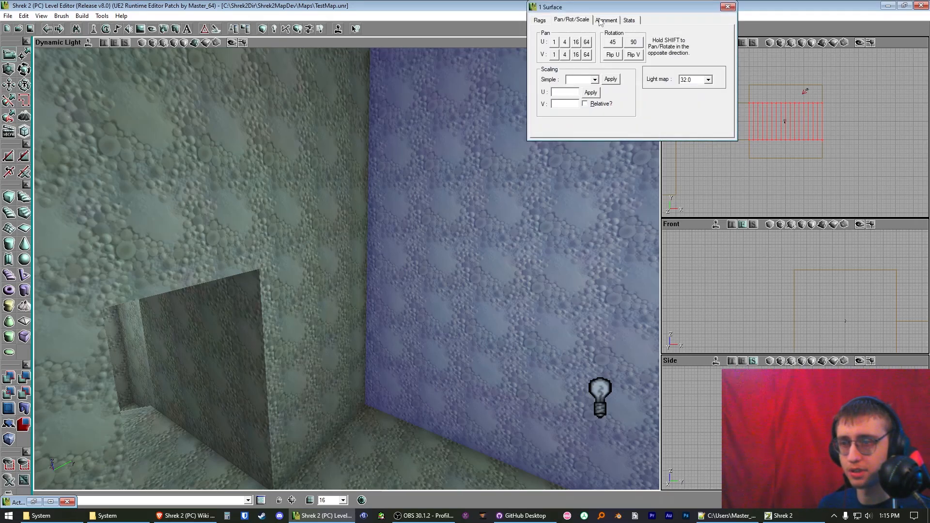
pyautogui.click(540, 20)
pyautogui.click(727, 6)
# Step: Select the main room's brush in the Top view
pyautogui.moveTo(432, 141); pyautogui.dragTo(471, 214)
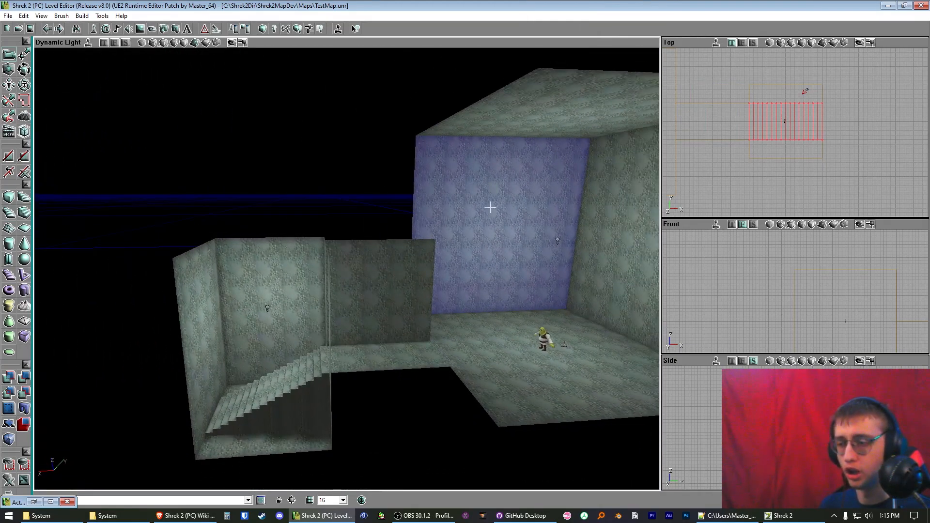
pyautogui.moveTo(478, 279); pyautogui.dragTo(428, 175)
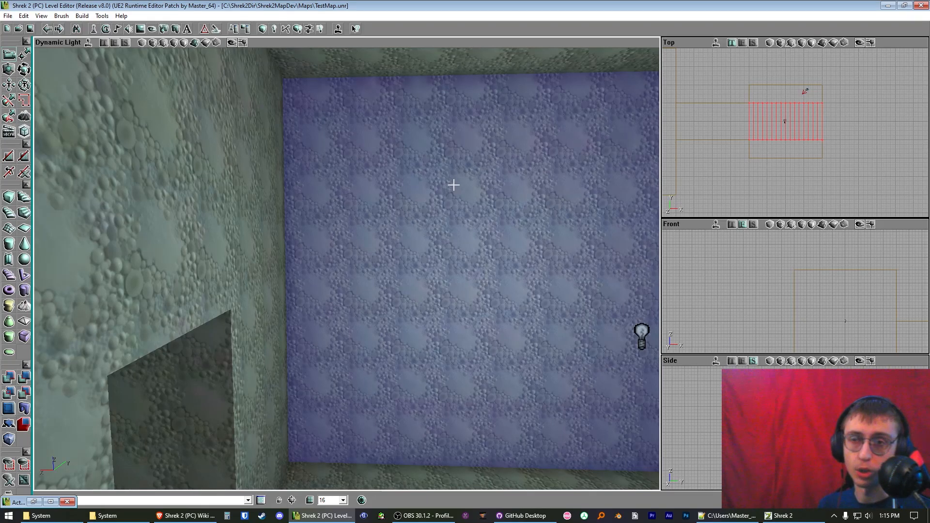
pyautogui.moveTo(756, 117); pyautogui.dragTo(800, 124)
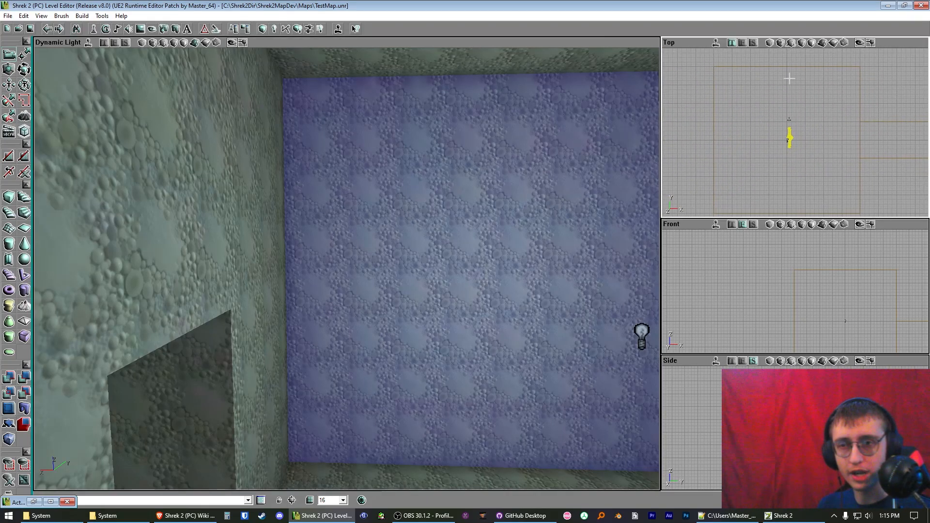
pyautogui.click(774, 66)
pyautogui.moveTo(793, 81); pyautogui.dragTo(794, 89)
# Step: Select one wall of the main room and extend the selection to all surfaces of that room's brush
pyautogui.moveTo(542, 179); pyautogui.dragTo(557, 276)
pyautogui.moveTo(460, 223); pyautogui.dragTo(445, 252, button='right')
pyautogui.moveTo(428, 167); pyautogui.dragTo(385, 165)
pyautogui.click(385, 164)
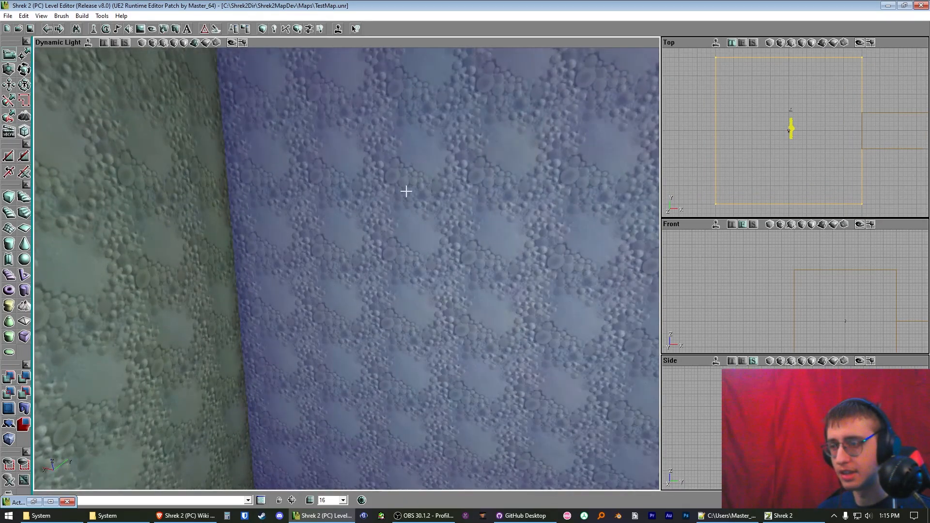
pyautogui.moveTo(404, 188); pyautogui.dragTo(404, 271)
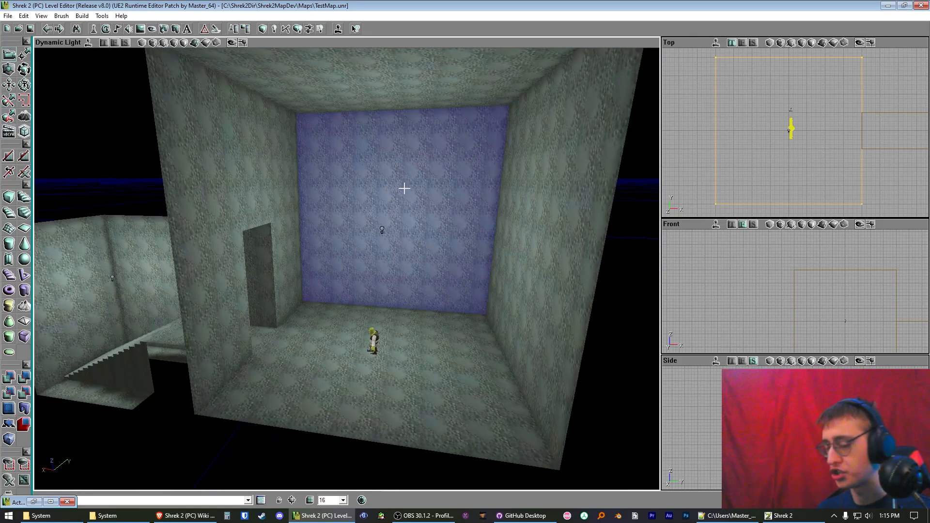
pyautogui.hotkey('shift', 'b')
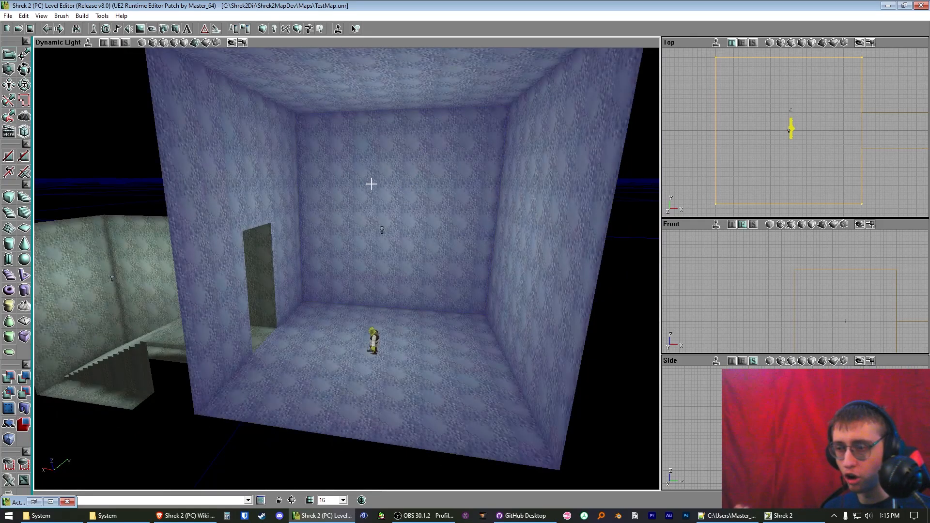
# Step: Select every surface in the level, including both rooms, the corridor and the stairs
pyautogui.moveTo(485, 193); pyautogui.dragTo(464, 162, button='right')
pyautogui.moveTo(387, 212); pyautogui.dragTo(354, 114)
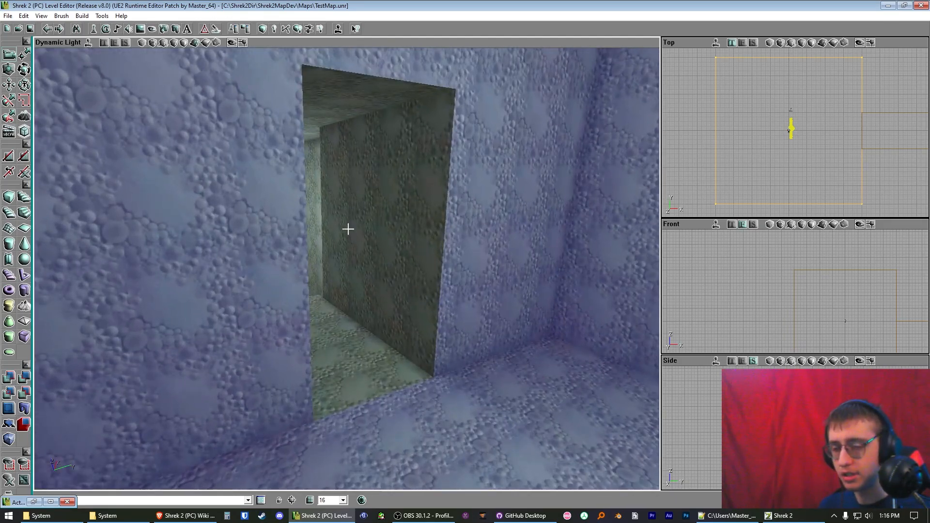
pyautogui.keyDown('ctrl'); pyautogui.click(377, 188); pyautogui.keyUp('ctrl')
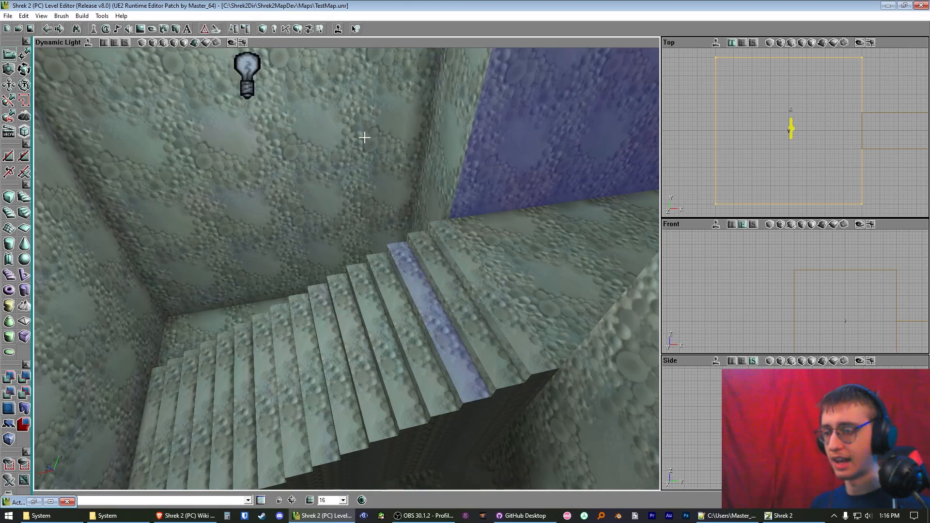
pyautogui.hotkey('shift', 's')
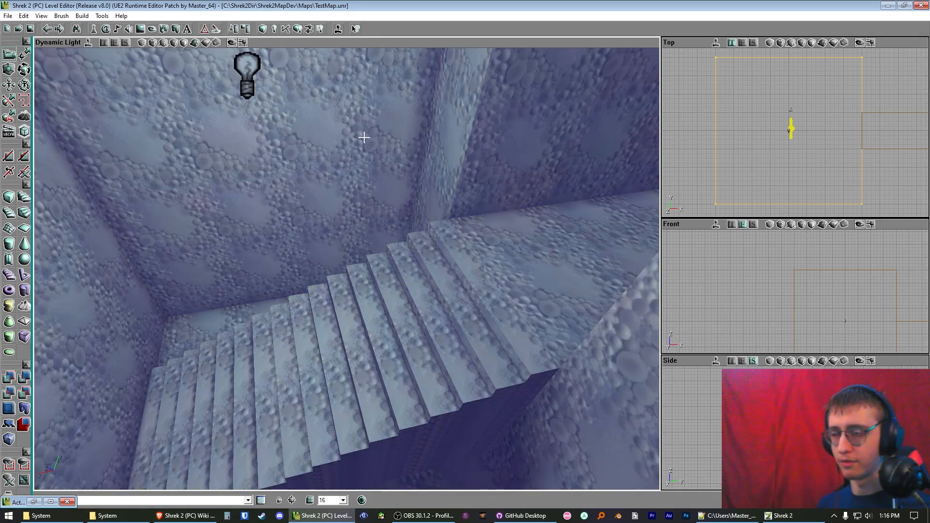
pyautogui.moveTo(446, 204); pyautogui.dragTo(441, 267)
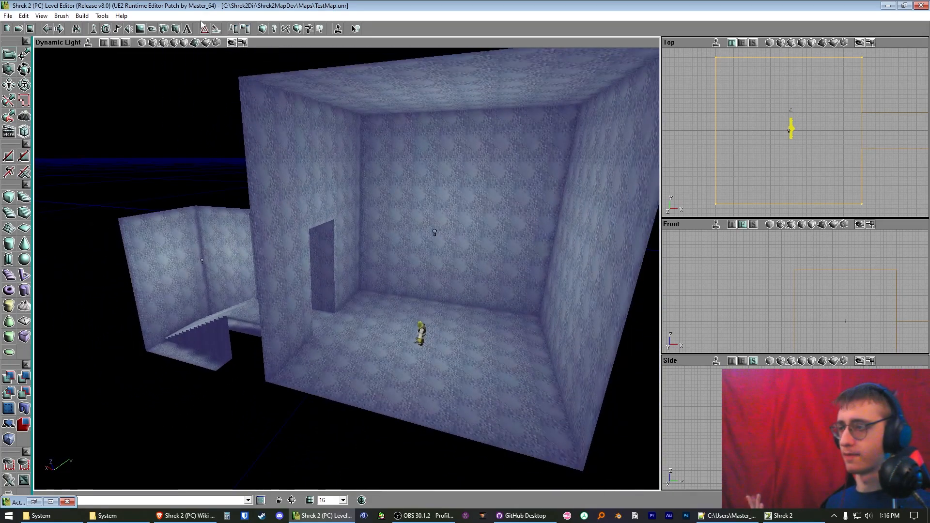
# Step: Load the texture package 4_FGM_PIB_Tex.utx into the texture browser
pyautogui.click(141, 29)
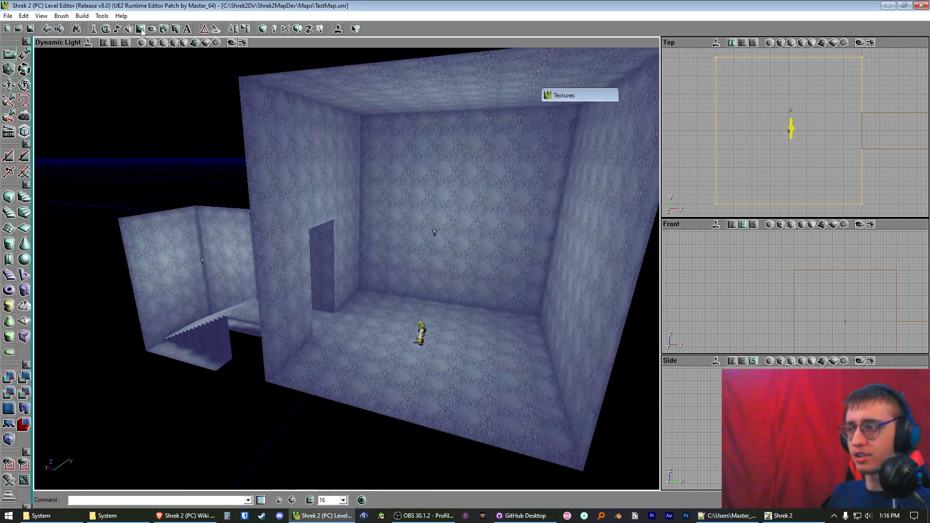
pyautogui.click(569, 131)
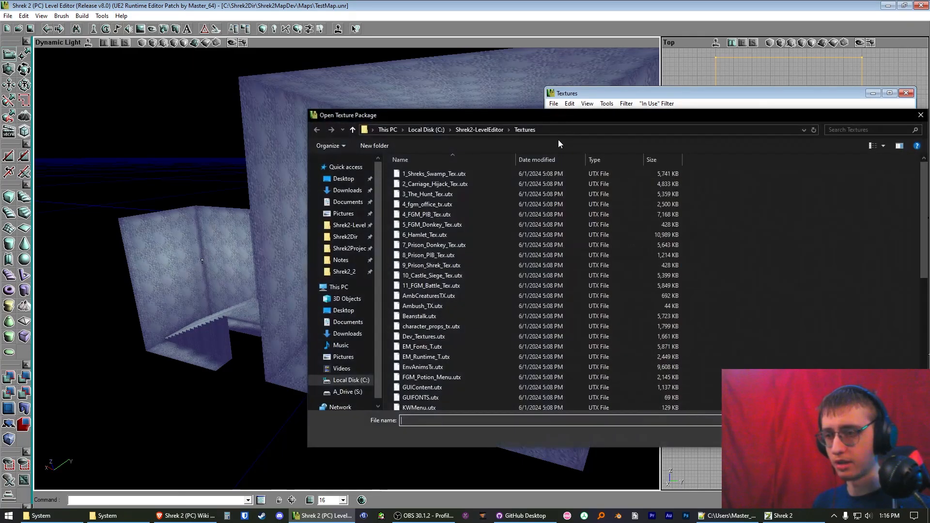
pyautogui.scroll(-12, 574, 245)
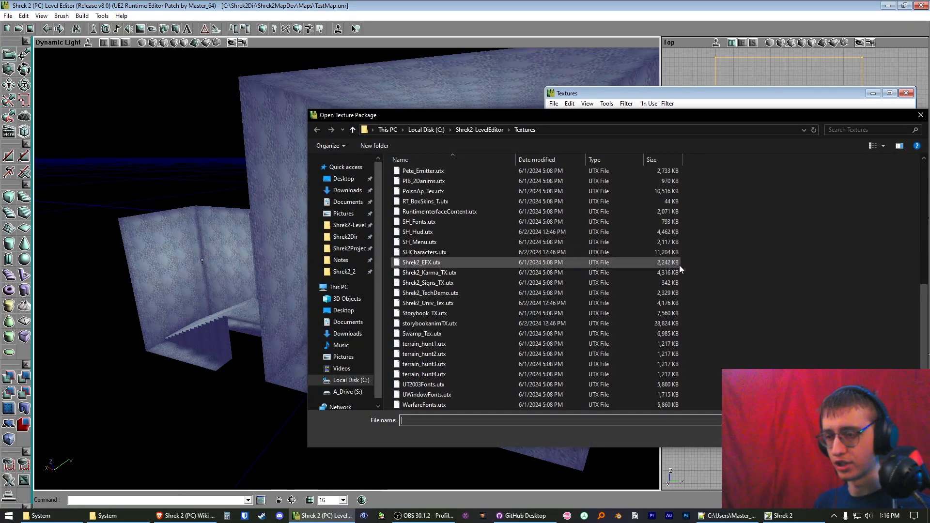
pyautogui.scroll(12, 576, 193)
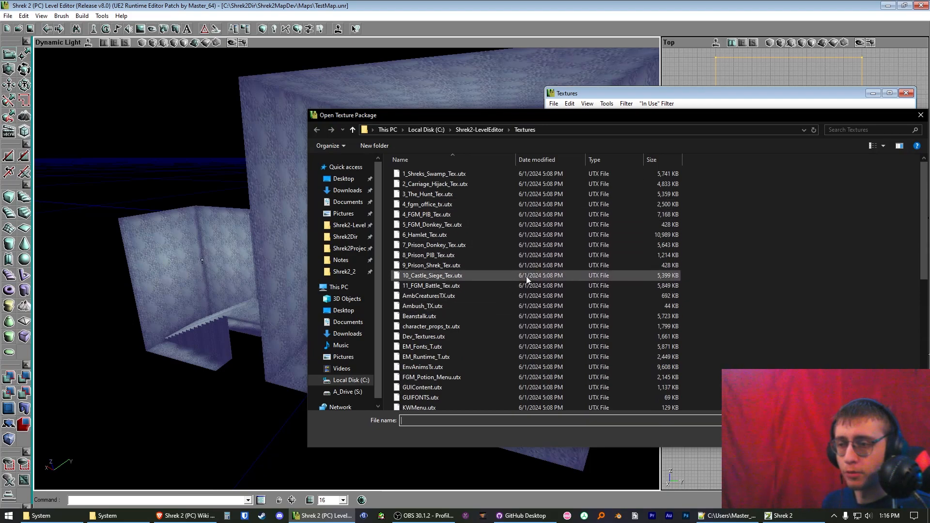
pyautogui.click(462, 214)
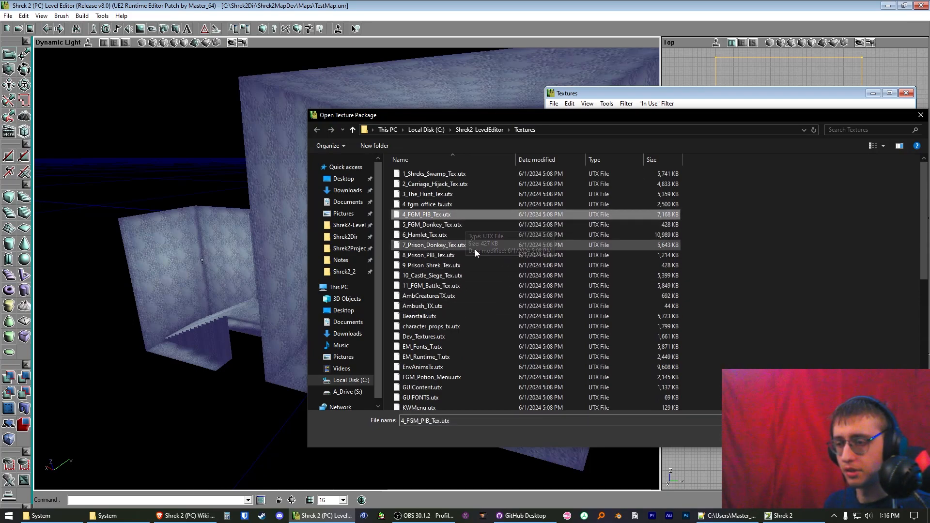
pyautogui.click(474, 246)
pyautogui.doubleClick(461, 217)
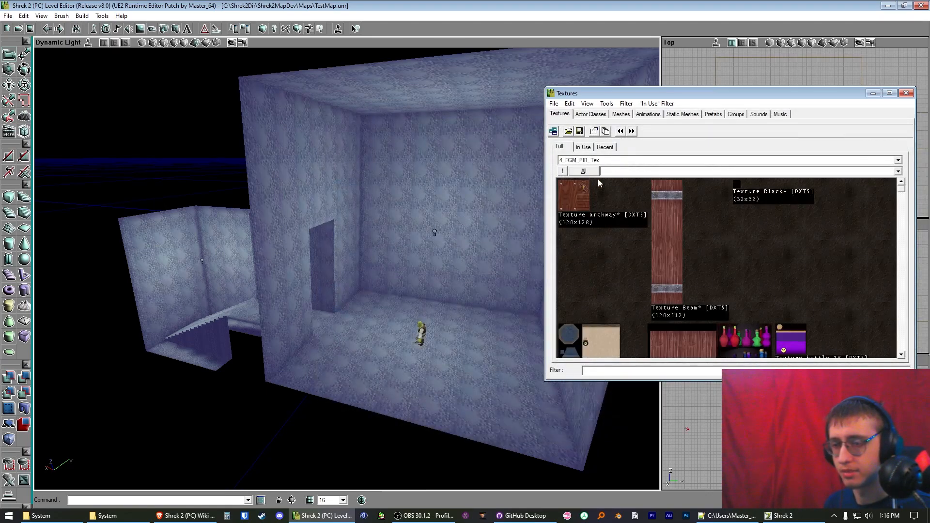
# Step: Browse the 4_FGM_PIB_Tex package and apply the exit_stairs_ceiling texture to all selected surfaces
pyautogui.click(887, 94)
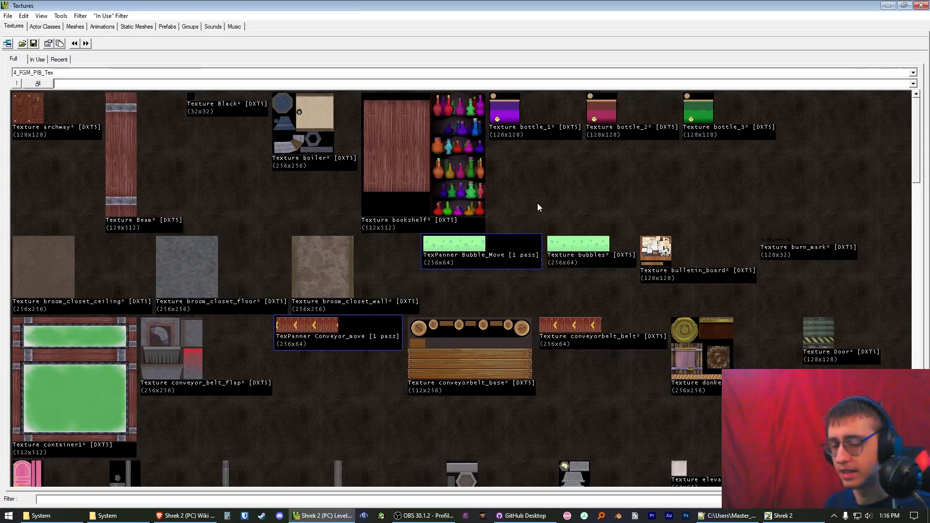
pyautogui.scroll(-3, 537, 202)
pyautogui.scroll(-15, 538, 202)
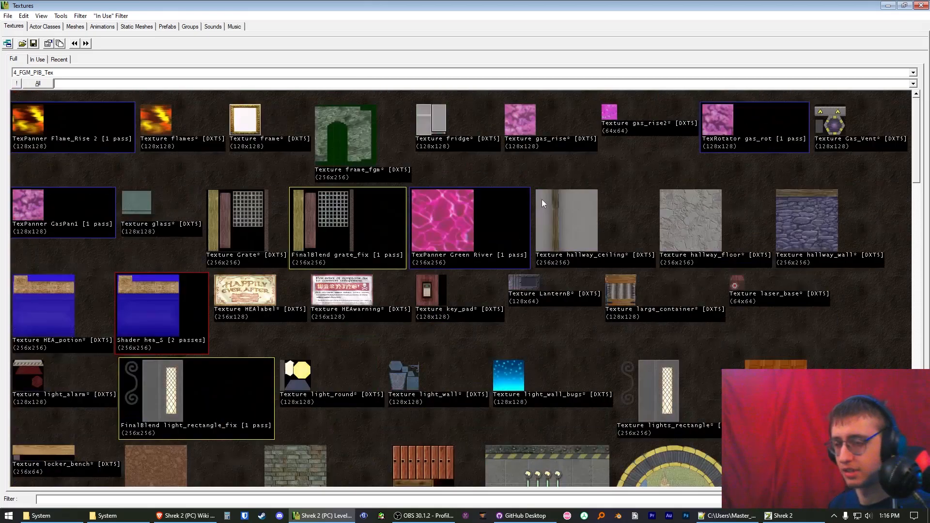
pyautogui.click(905, 5)
pyautogui.scroll(-8, 726, 272)
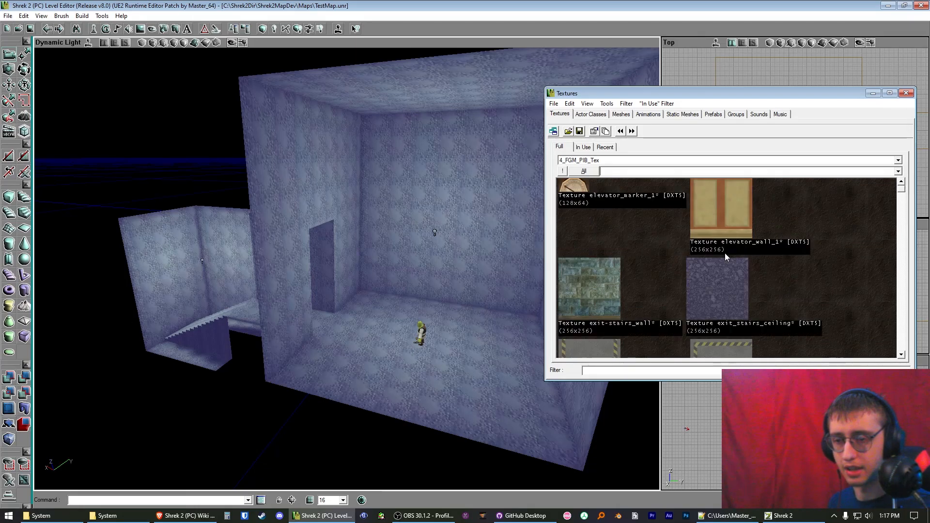
pyautogui.click(711, 279)
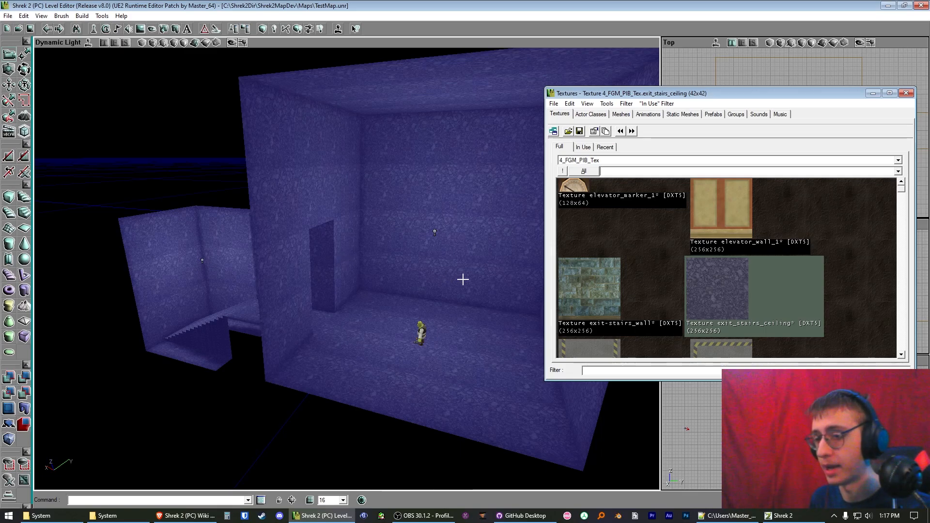
# Step: Apply the hallway_wall texture to all selected surfaces of the level
pyautogui.scroll(-3, 721, 239)
pyautogui.scroll(-1, 683, 289)
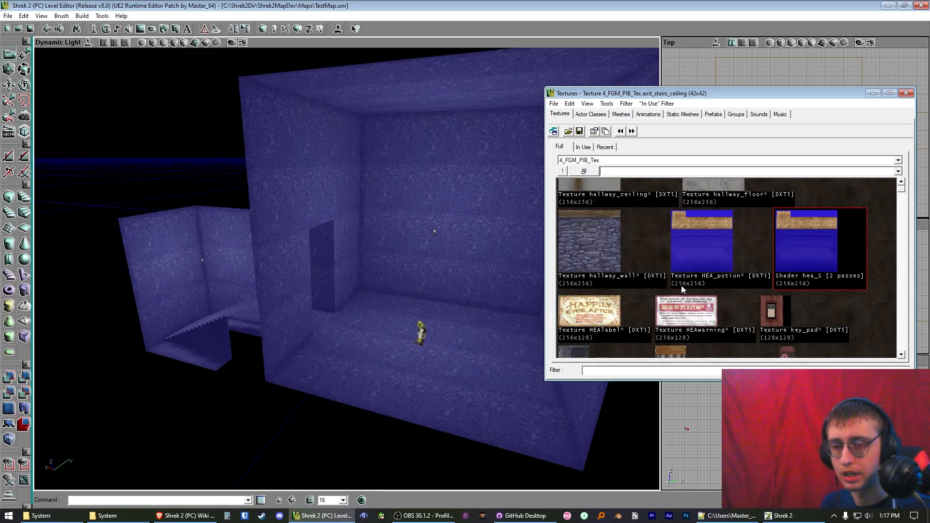
pyautogui.click(596, 257)
# Step: Select the floor surfaces of the rooms and corridor and apply the hallway_floor texture to them
pyautogui.moveTo(394, 224); pyautogui.dragTo(390, 179)
pyautogui.moveTo(390, 194); pyautogui.dragTo(387, 271, button='right')
pyautogui.moveTo(492, 224); pyautogui.dragTo(502, 208, button='right')
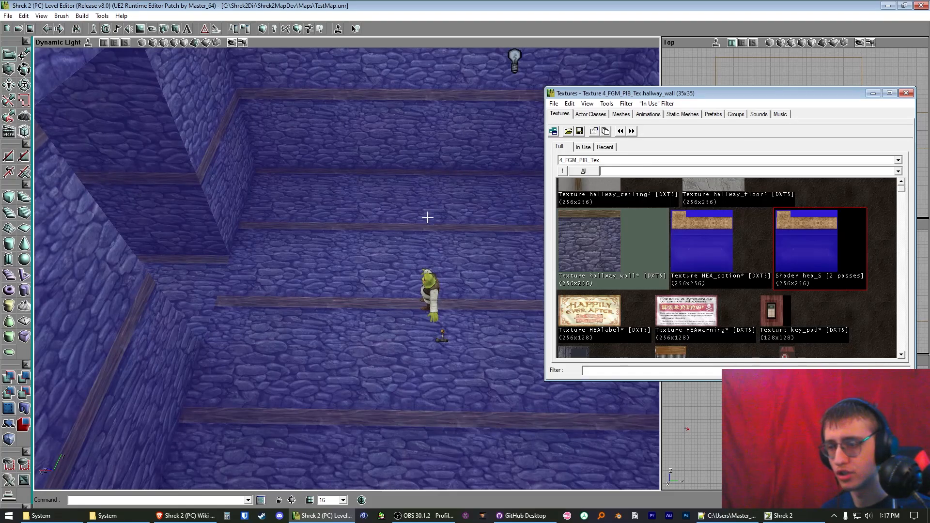
pyautogui.click(419, 240)
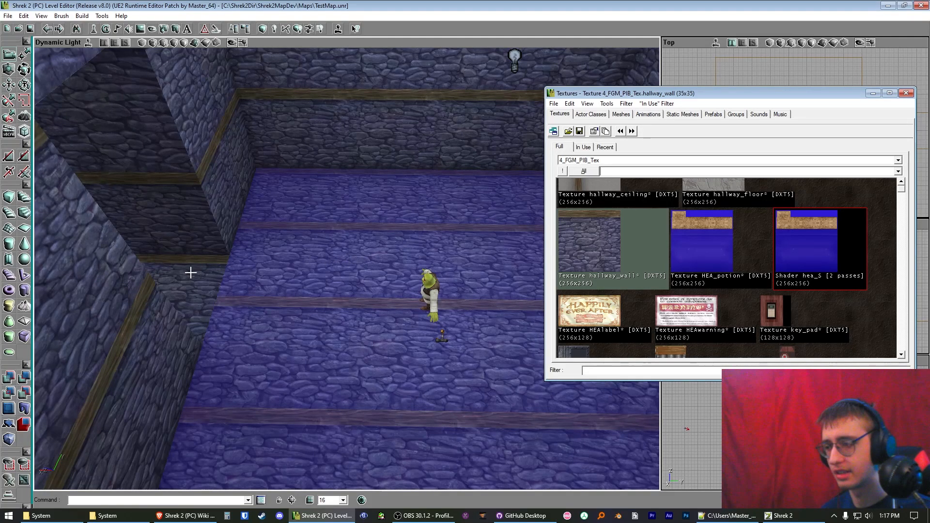
pyautogui.moveTo(407, 340)
pyautogui.mouseDown(button='right')
pyautogui.moveTo(358, 348)
pyautogui.moveTo(344, 334)
pyautogui.moveTo(407, 340)
pyautogui.mouseUp(button='right')
pyautogui.moveTo(450, 300)
pyautogui.mouseDown(button='right')
pyautogui.moveTo(436, 320)
pyautogui.moveTo(445, 271)
pyautogui.moveTo(450, 300)
pyautogui.mouseUp(button='right')
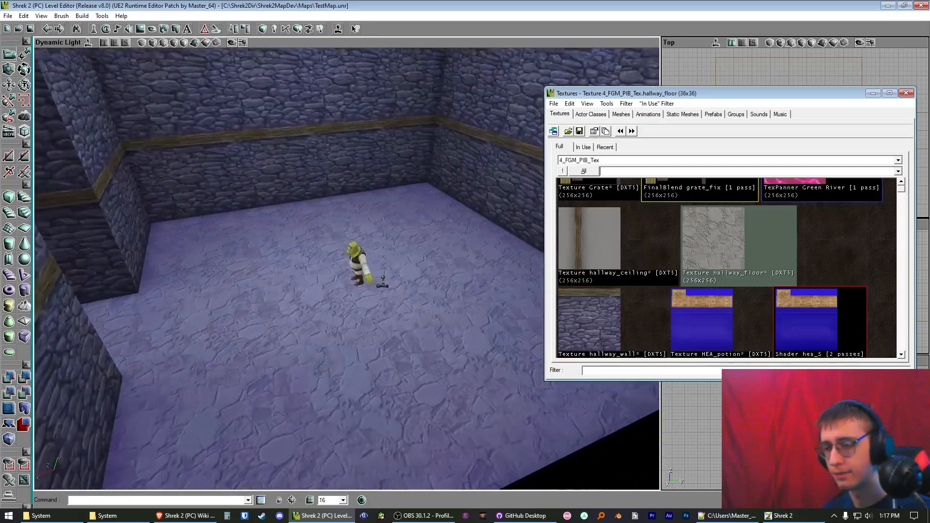
# Step: Select the ceiling surfaces of the rooms and corridor and apply the hallway_ceiling texture to them
pyautogui.click(414, 284)
pyautogui.keyDown('ctrl'); pyautogui.click(121, 466); pyautogui.keyUp('ctrl')
pyautogui.moveTo(369, 324); pyautogui.dragTo(369, 358, button='right')
pyautogui.moveTo(371, 319)
pyautogui.mouseDown(button='right')
pyautogui.moveTo(371, 344)
pyautogui.moveTo(371, 319)
pyautogui.mouseUp(button='right')
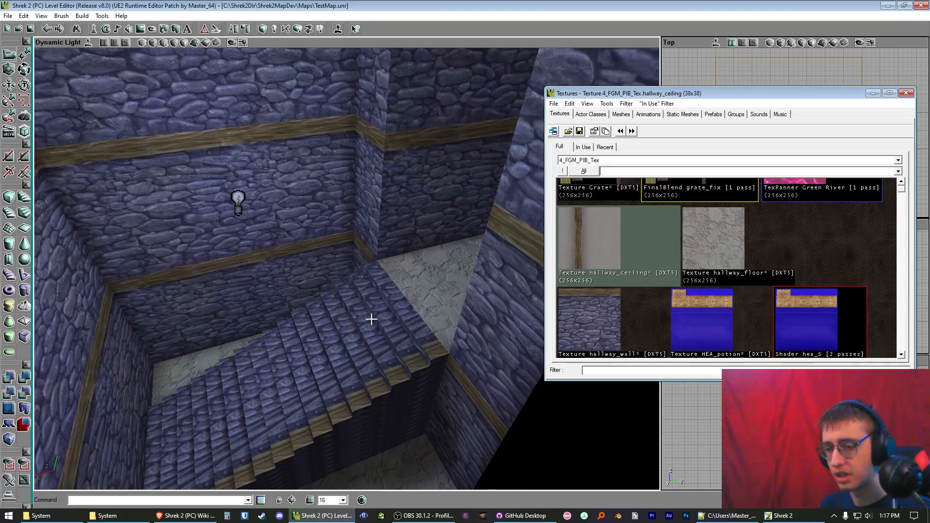
# Step: Select all surfaces of the staircase, apply the locker-room_floor texture to them, and close the texture browser
pyautogui.click(377, 327)
pyautogui.scroll(6, 708, 252)
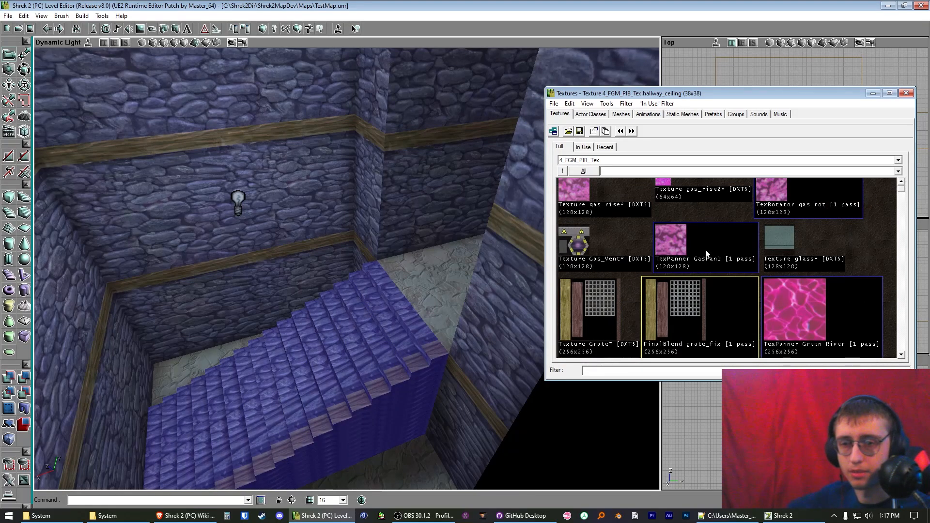
pyautogui.scroll(-6, 708, 252)
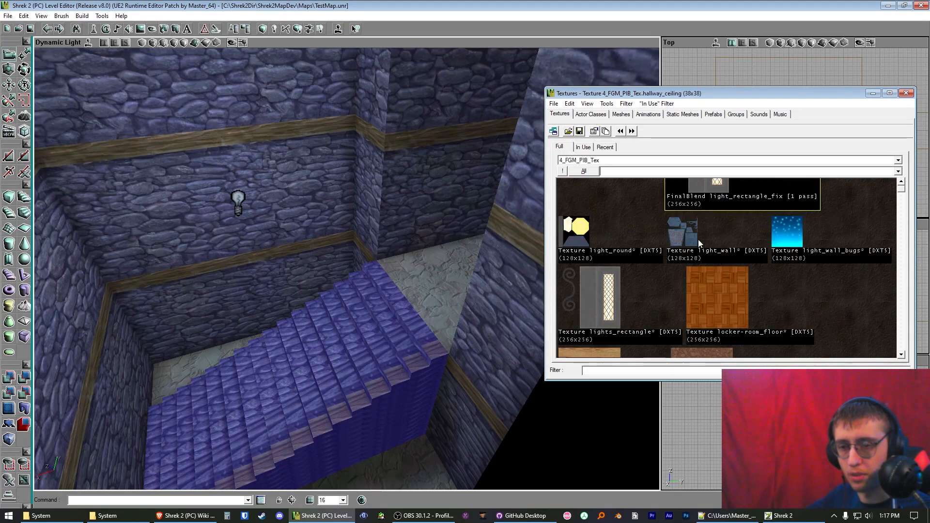
pyautogui.click(725, 288)
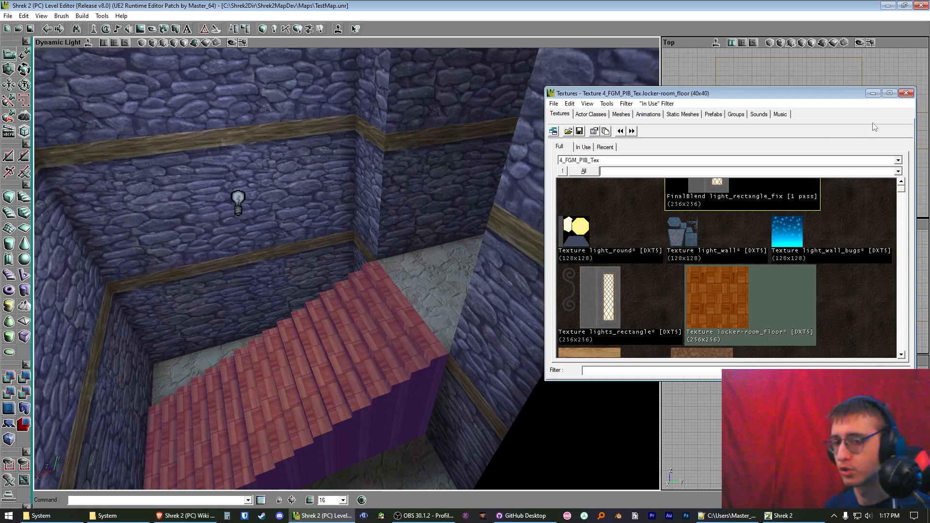
pyautogui.click(908, 95)
pyautogui.moveTo(420, 242); pyautogui.dragTo(218, 206, button='right')
pyautogui.moveTo(368, 208); pyautogui.dragTo(338, 175, button='right')
pyautogui.moveTo(424, 216); pyautogui.dragTo(422, 194, button='right')
pyautogui.moveTo(422, 194); pyautogui.dragTo(402, 235)
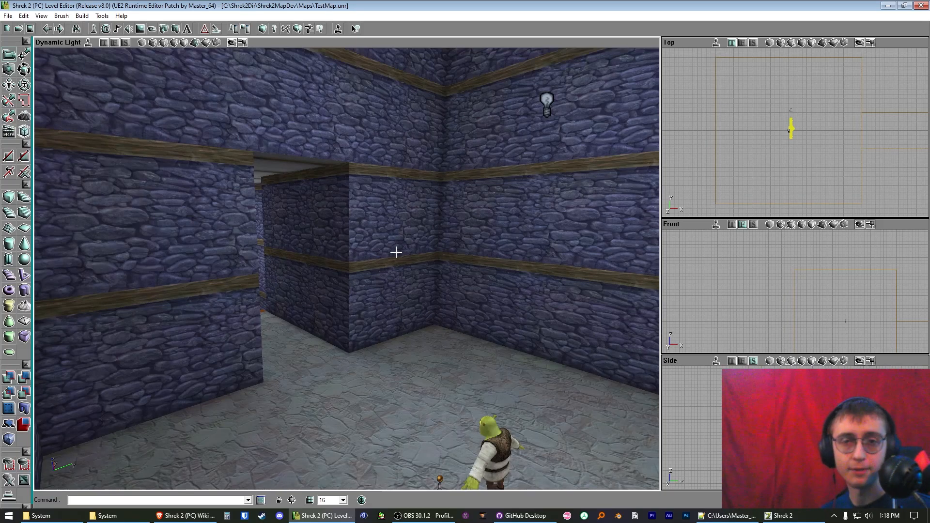
# Step: Check the autosaved maps in the Shrek2-LevelEditor Maps folder in File Explorer, and return to the level editor
pyautogui.click(51, 515)
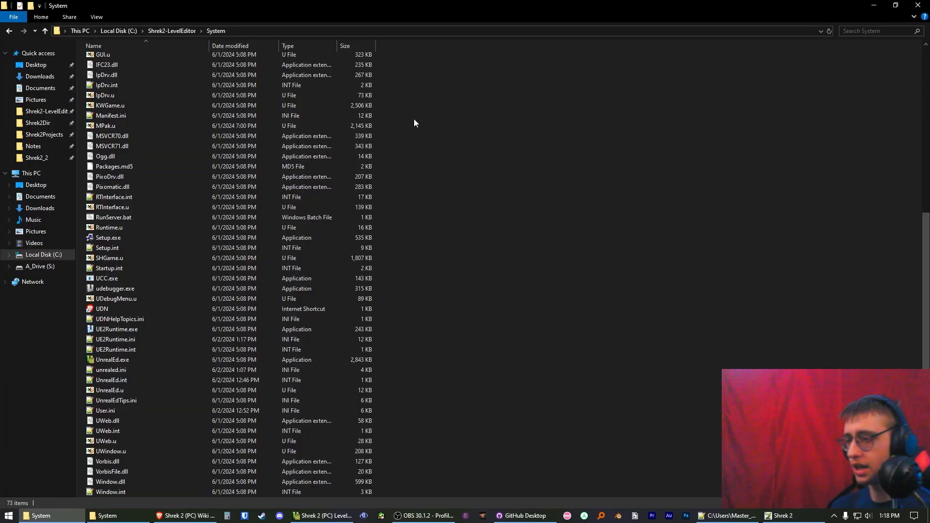
pyautogui.hotkey('alt', 'Left')
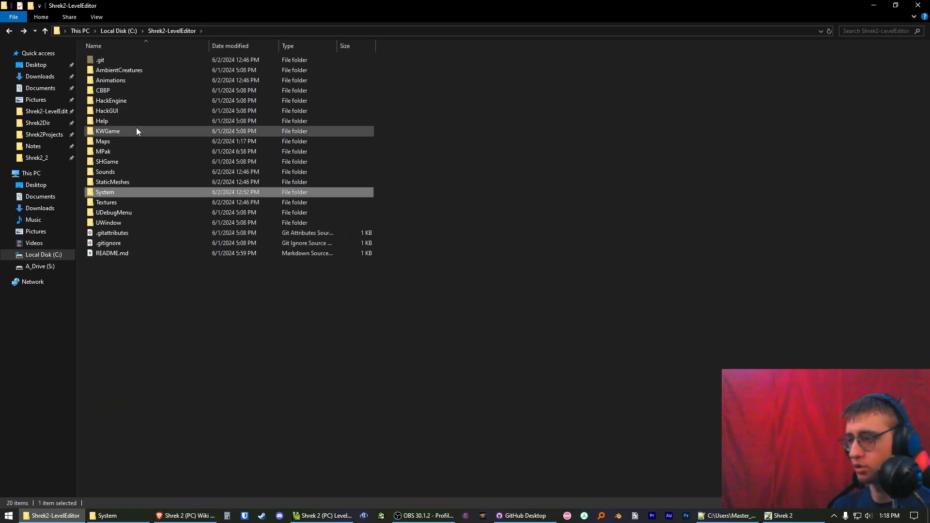
pyautogui.doubleClick(140, 141)
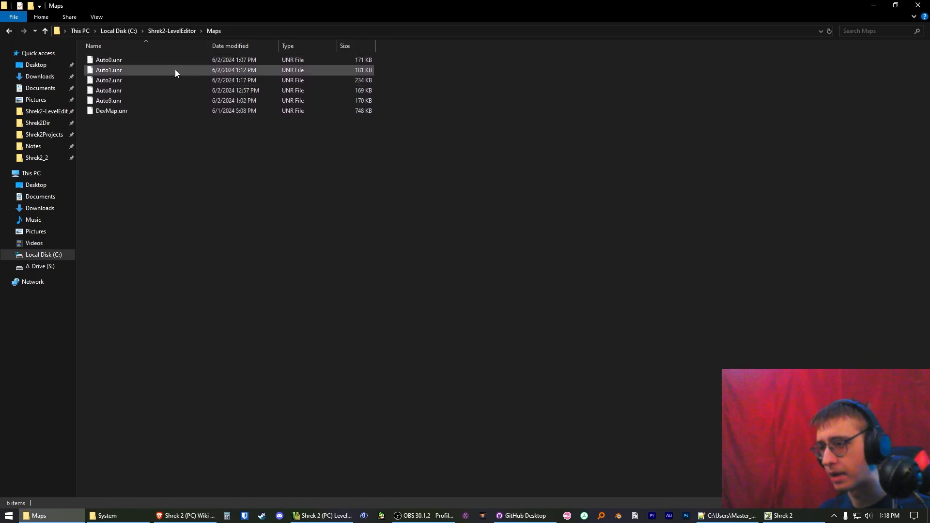
pyautogui.click(322, 516)
# Step: Check the textures where the floors meet and on the stairs, and select every surface in the level
pyautogui.moveTo(339, 339); pyautogui.dragTo(416, 310)
pyautogui.moveTo(347, 310); pyautogui.dragTo(353, 242)
pyautogui.moveTo(339, 286); pyautogui.dragTo(337, 294)
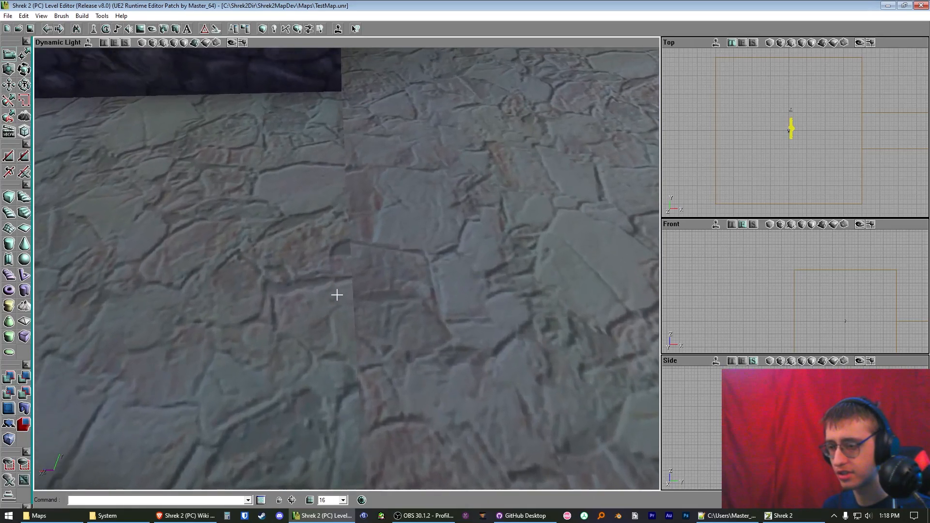
pyautogui.moveTo(339, 291)
pyautogui.mouseDown(button='right')
pyautogui.moveTo(340, 194)
pyautogui.moveTo(353, 256)
pyautogui.moveTo(315, 218)
pyautogui.moveTo(295, 252)
pyautogui.moveTo(319, 276)
pyautogui.moveTo(348, 281)
pyautogui.mouseUp(button='right')
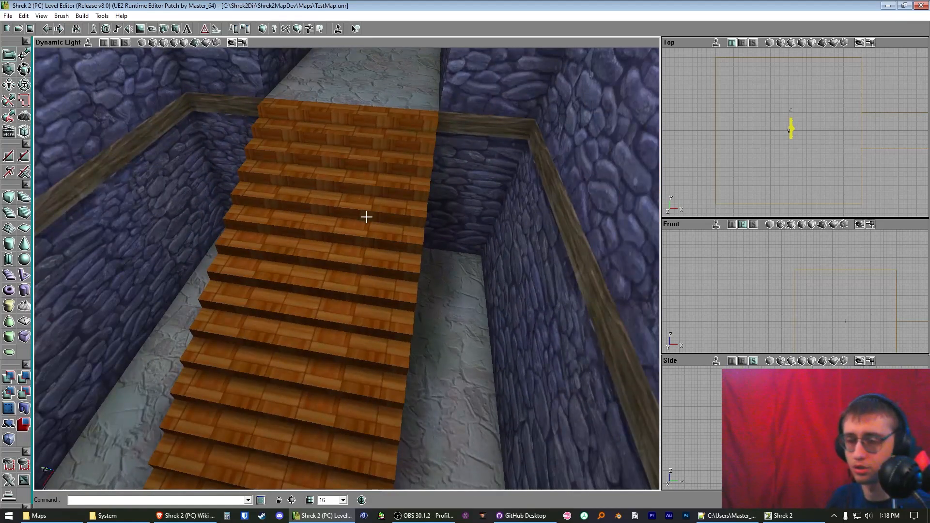
pyautogui.moveTo(375, 233); pyautogui.dragTo(388, 300, button='right')
pyautogui.moveTo(401, 345)
pyautogui.mouseDown(button='right')
pyautogui.moveTo(373, 295)
pyautogui.moveTo(400, 350)
pyautogui.mouseUp(button='right')
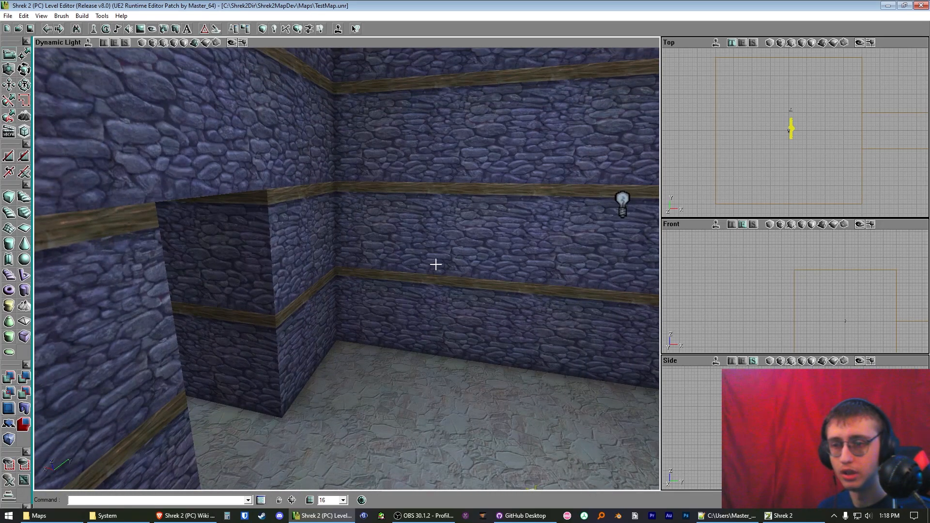
pyautogui.click(345, 260)
pyautogui.keyDown('ctrl'); pyautogui.click(230, 270); pyautogui.keyUp('ctrl')
pyautogui.moveTo(415, 330)
pyautogui.mouseDown(button='right')
pyautogui.moveTo(426, 315)
pyautogui.moveTo(421, 339)
pyautogui.mouseUp(button='right')
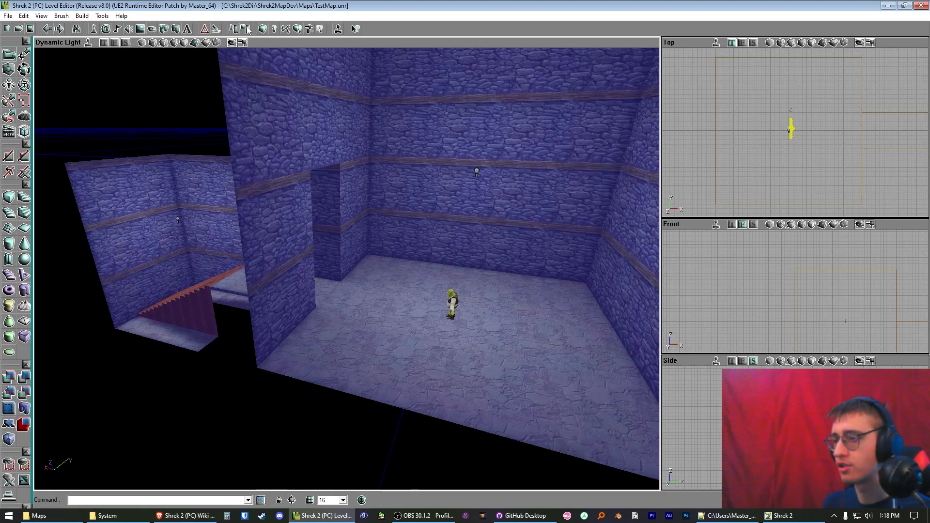
# Step: Apply Planar alignment to all selected surfaces in the surface properties
pyautogui.click(246, 29)
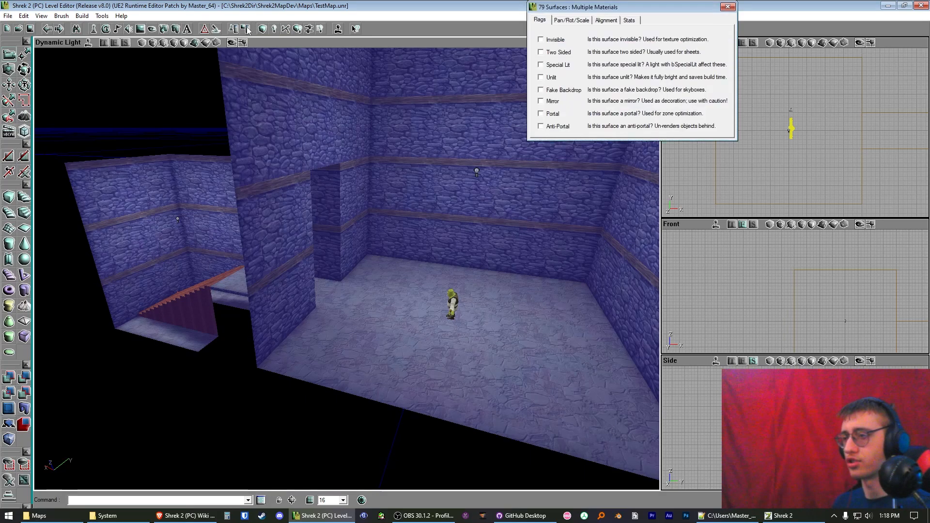
pyautogui.click(605, 21)
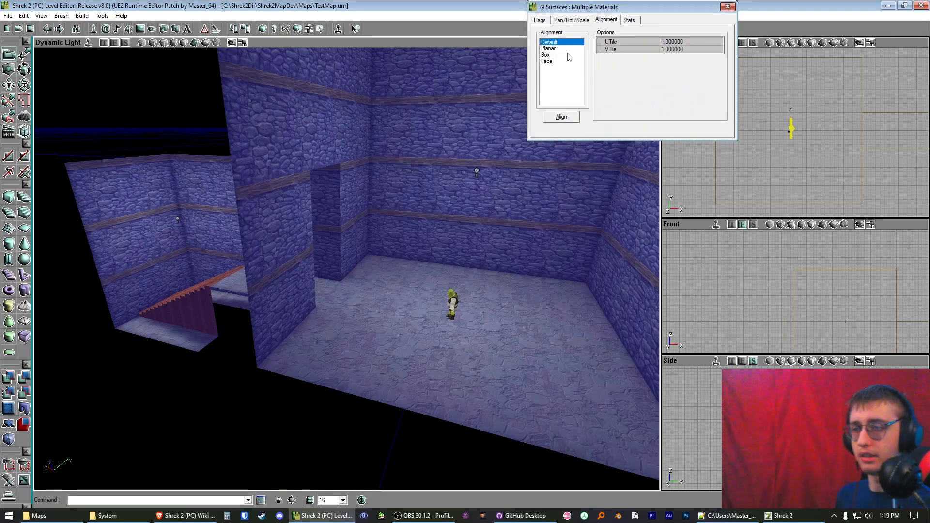
pyautogui.click(549, 49)
pyautogui.click(561, 117)
pyautogui.moveTo(460, 234); pyautogui.dragTo(382, 271, button='right')
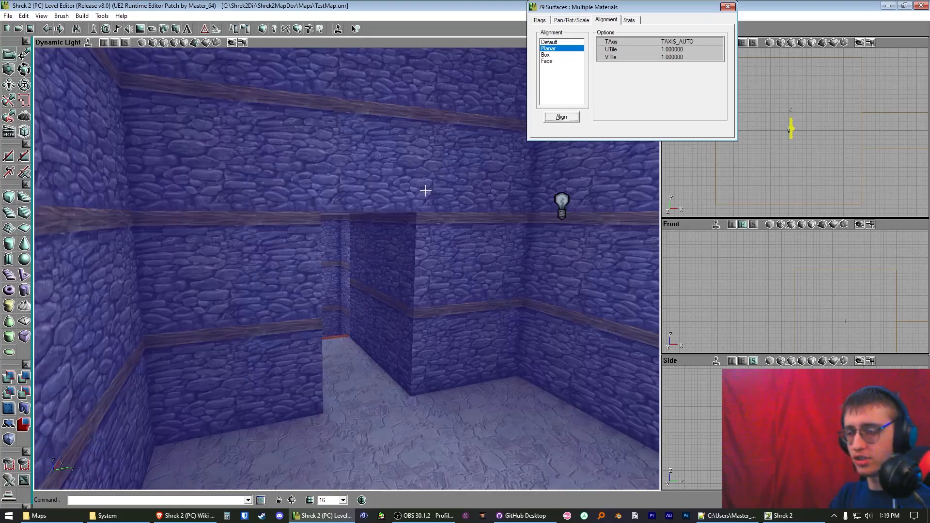
# Step: Set the Planar alignment's UTile and VTile to 2 and realign the selected surfaces
pyautogui.click(676, 49)
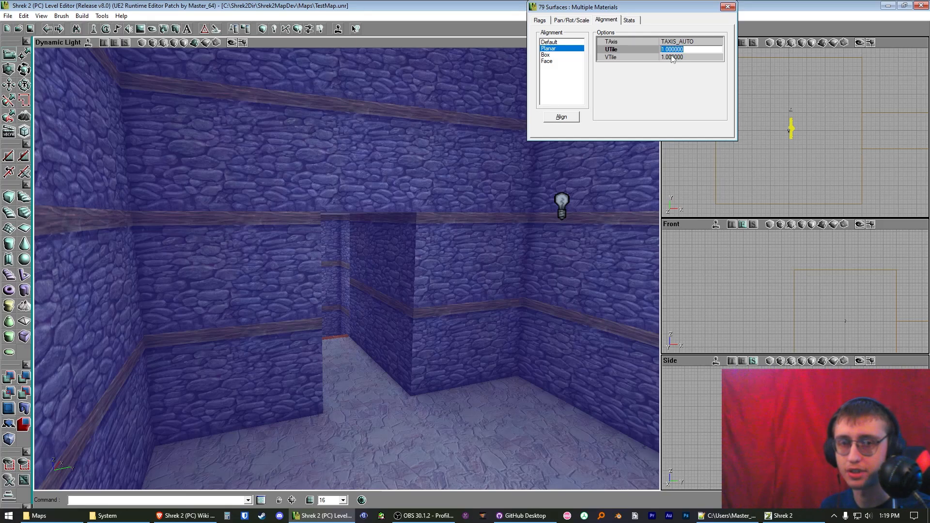
pyautogui.click(674, 56)
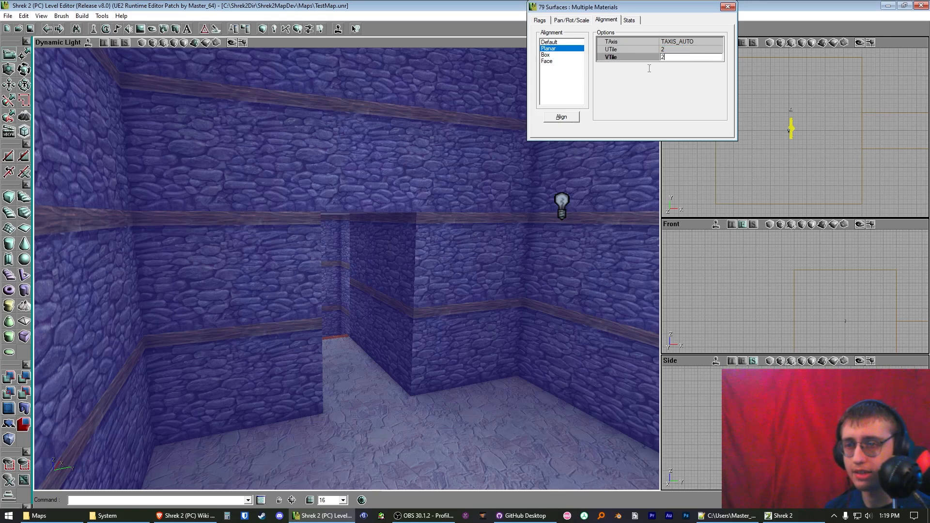
pyautogui.click(562, 119)
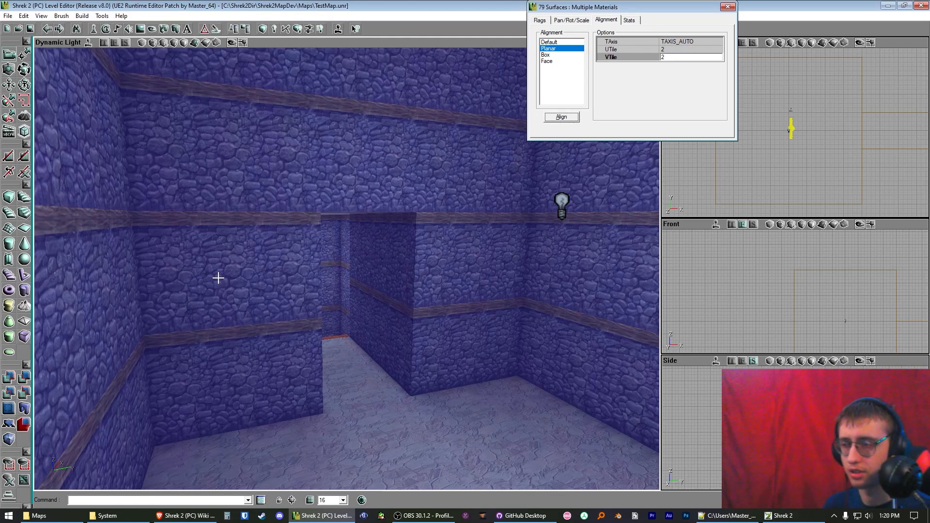
pyautogui.click(670, 49)
pyautogui.click(561, 117)
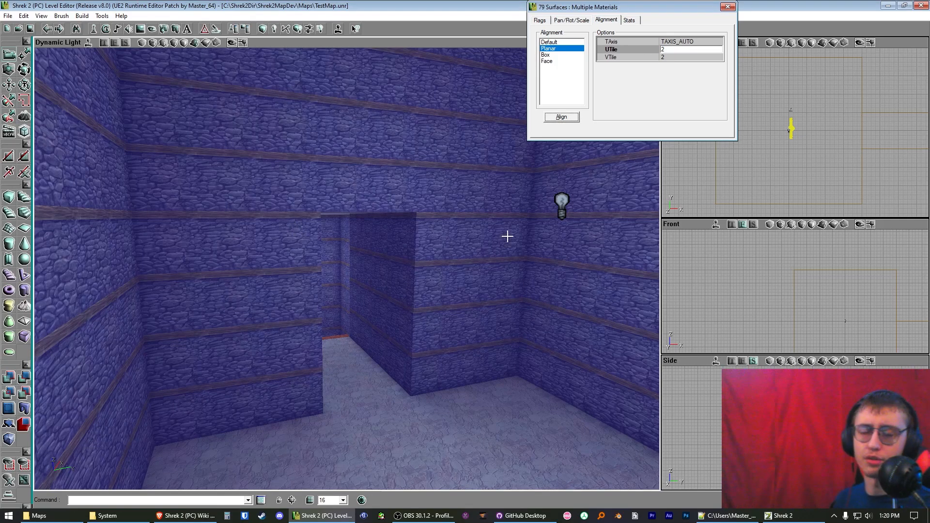
# Step: Set UTile and VTile back to 1, realign the selected surfaces, and close the surface properties
pyautogui.click(684, 57)
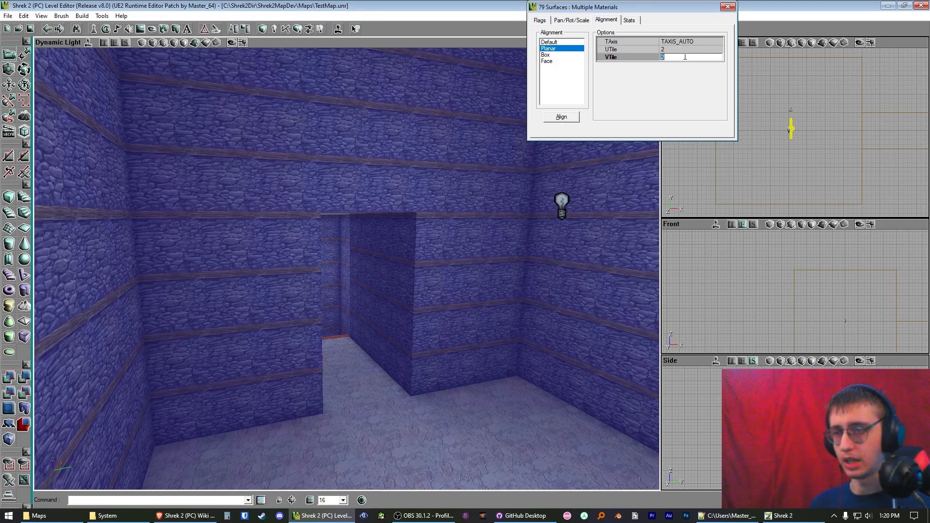
pyautogui.click(675, 49)
pyautogui.click(670, 56)
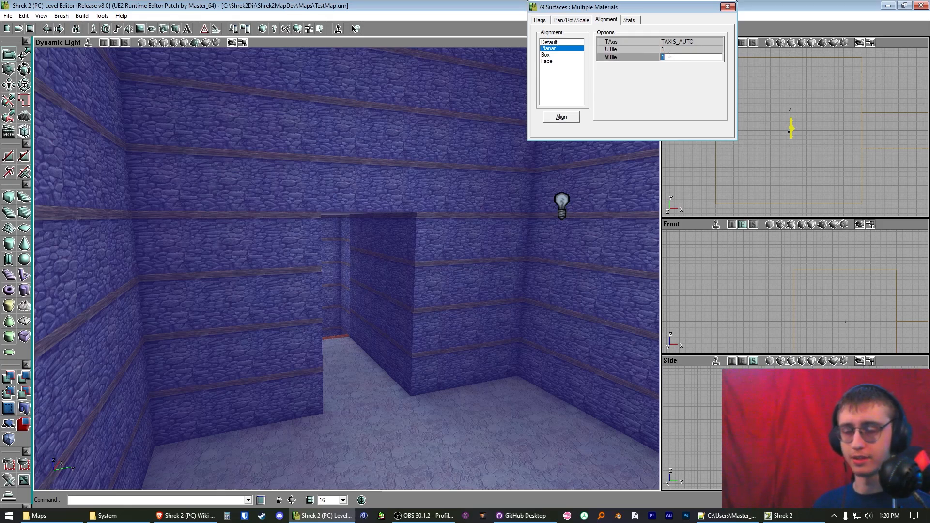
pyautogui.click(562, 116)
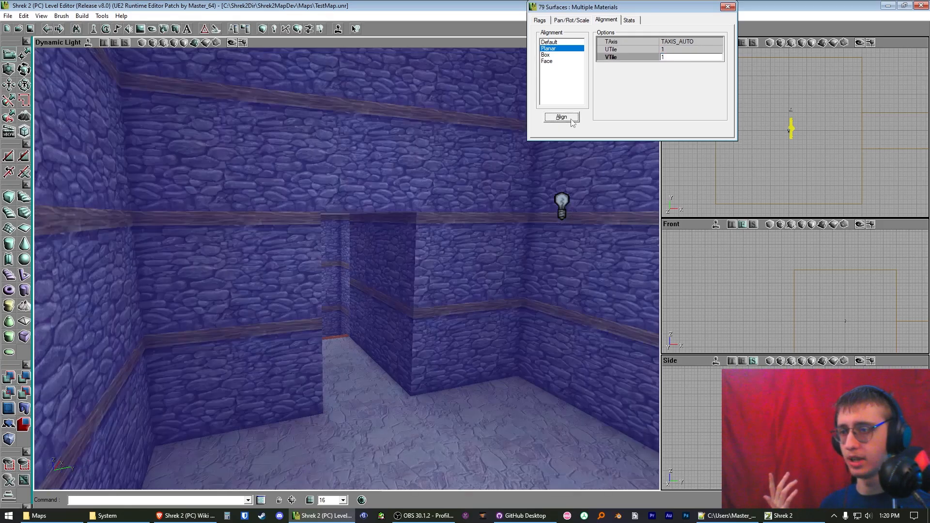
pyautogui.click(728, 6)
# Step: Save the level and playtest it in the Shrek 2 game window, running through the rooms, corridor and stairs
pyautogui.click(33, 27)
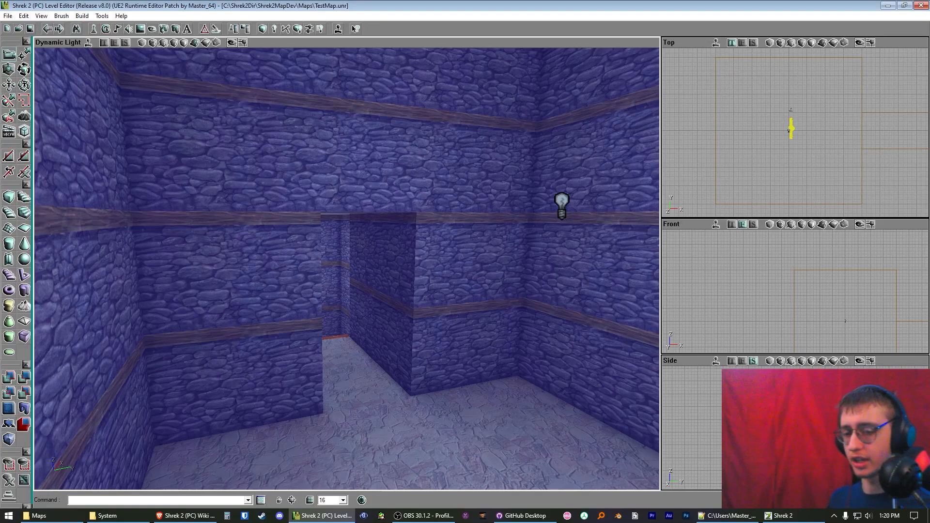
pyautogui.click(798, 512)
pyautogui.press('Escape')
pyautogui.press('w')
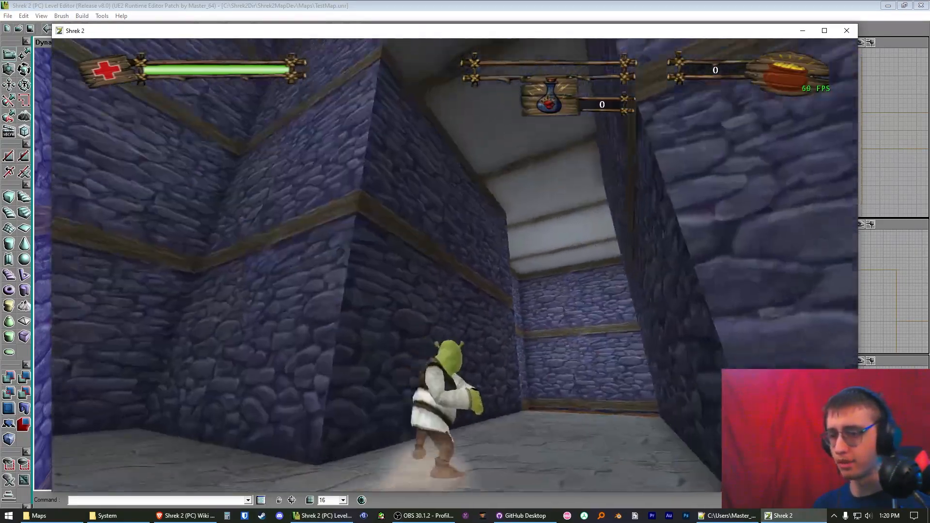
pyautogui.press('w')
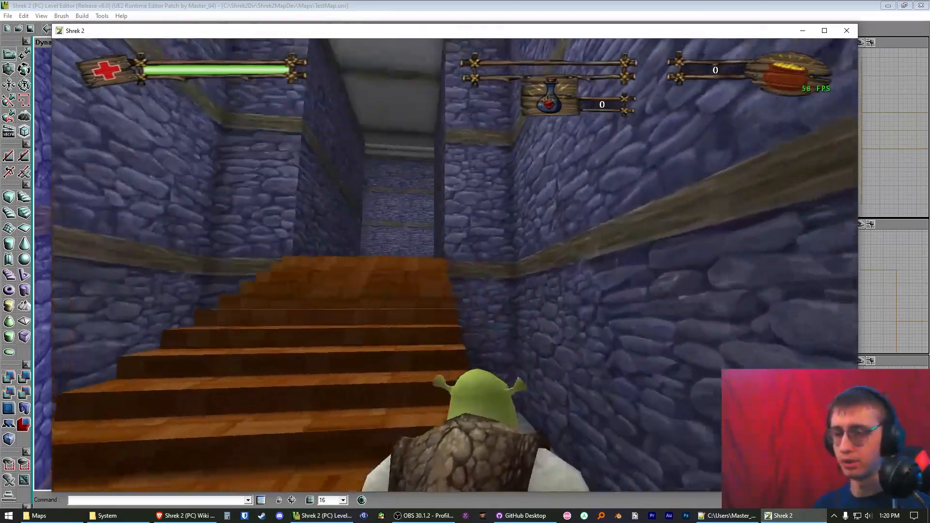
pyautogui.press('w')
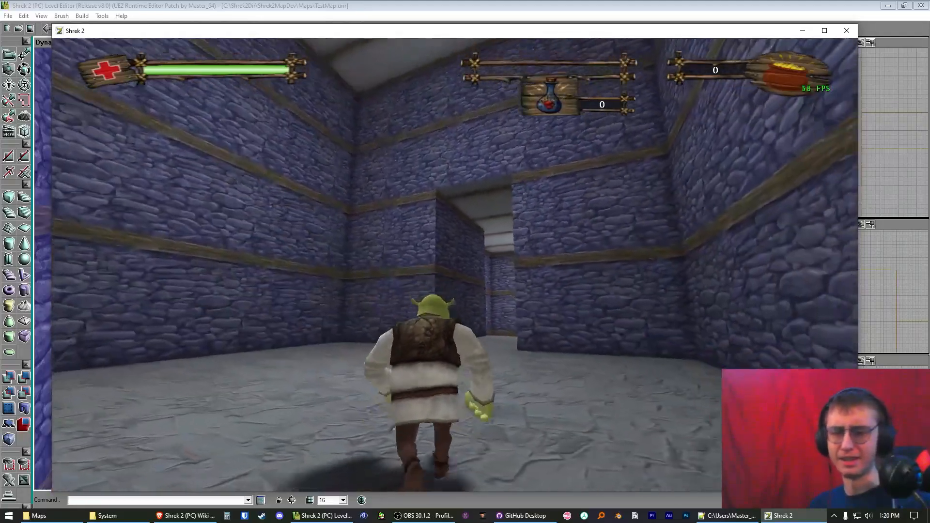
pyautogui.press('w')
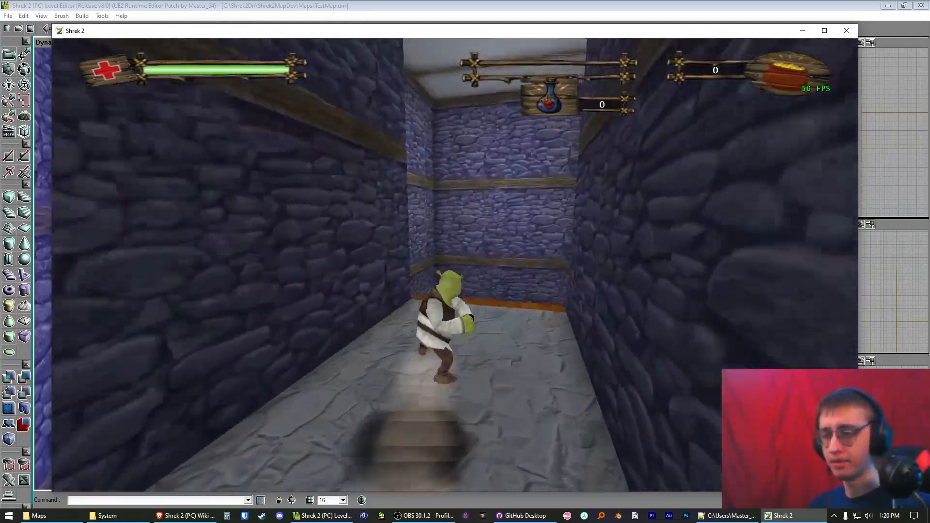
# Step: Run Shrek through the corridor and rooms in the playtest, and return to the level editor
pyautogui.press('w')
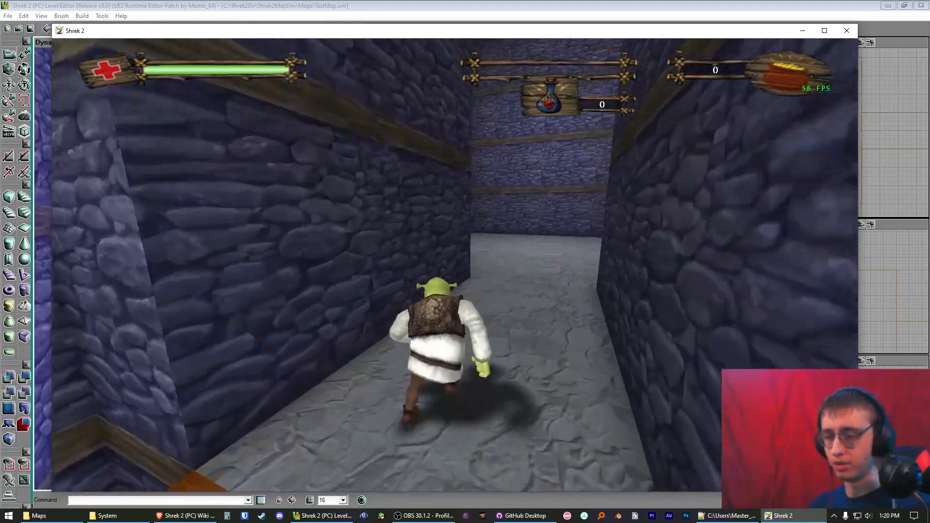
pyautogui.press('w')
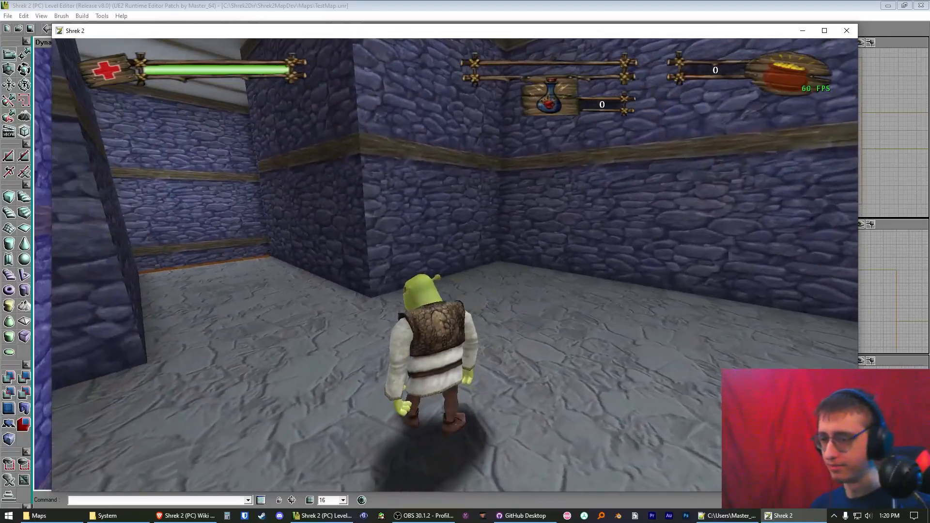
pyautogui.press('Escape')
pyautogui.click(532, 2)
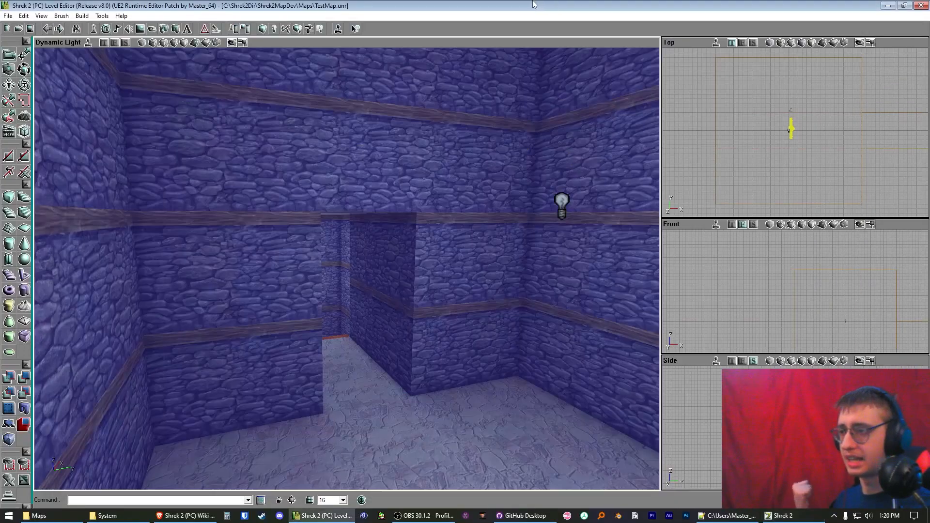
# Step: Open the static mesh browser and load the 4_FGM_PIB_SM.usx package
pyautogui.click(176, 30)
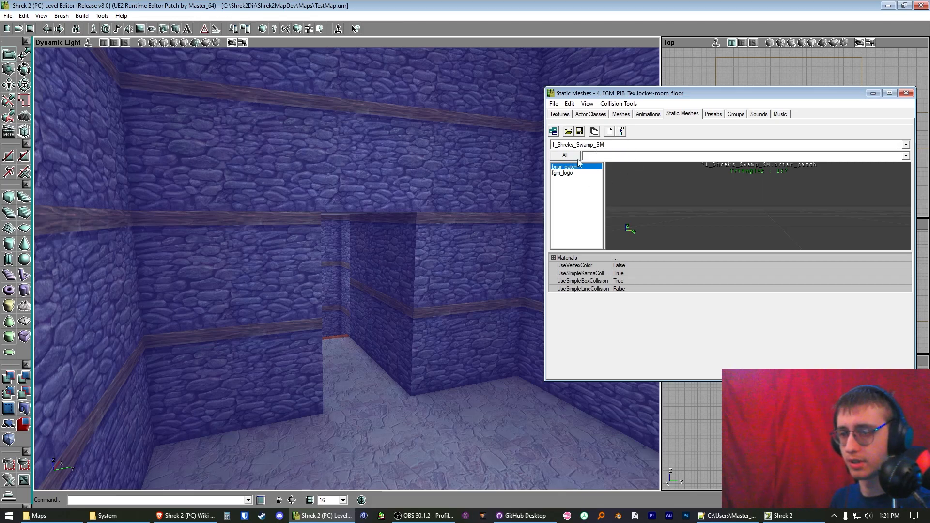
pyautogui.click(568, 132)
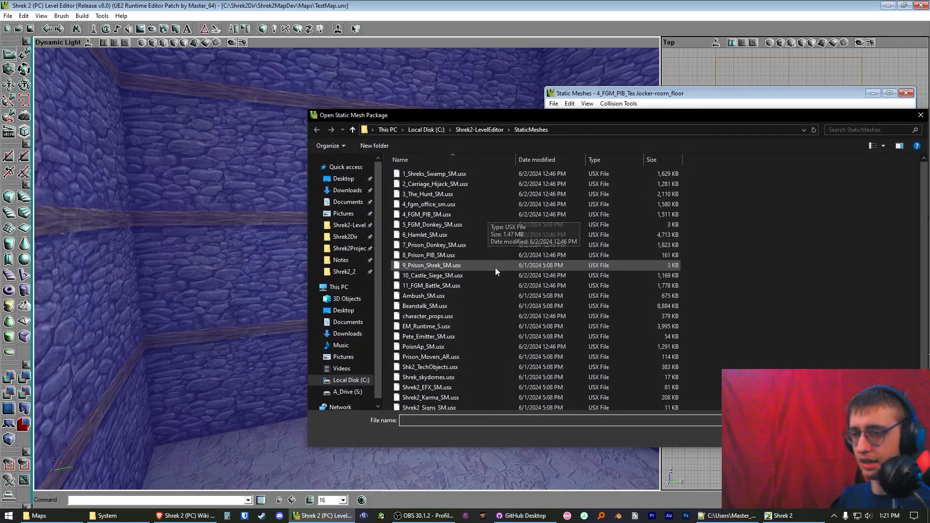
pyautogui.doubleClick(498, 214)
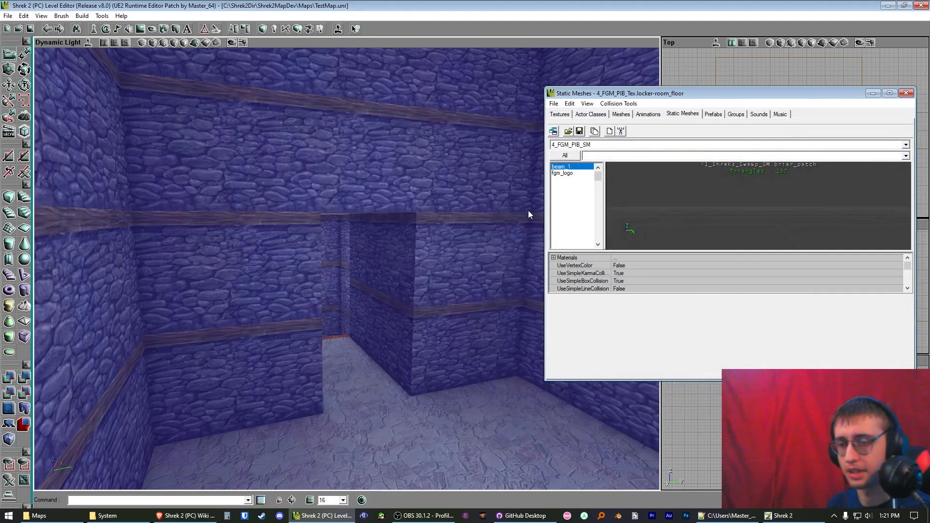
# Step: Look through the meshes in 4_FGM_PIB_SM, select and preview bookshelf_bottles, and minimize the browser
pyautogui.click(889, 96)
pyautogui.moveTo(627, 197); pyautogui.dragTo(627, 242)
pyautogui.click(105, 104)
pyautogui.click(107, 125)
pyautogui.click(95, 154)
pyautogui.click(95, 123)
pyautogui.click(93, 117)
pyautogui.click(91, 104)
pyautogui.moveTo(302, 146); pyautogui.dragTo(261, 160)
pyautogui.moveTo(535, 247); pyautogui.dragTo(534, 223)
pyautogui.click(888, 6)
# Step: Add the bookshelf_bottles static mesh to the first room's floor near the corridor opening
pyautogui.moveTo(449, 256); pyautogui.dragTo(425, 300, button='right')
pyautogui.rightClick(360, 307)
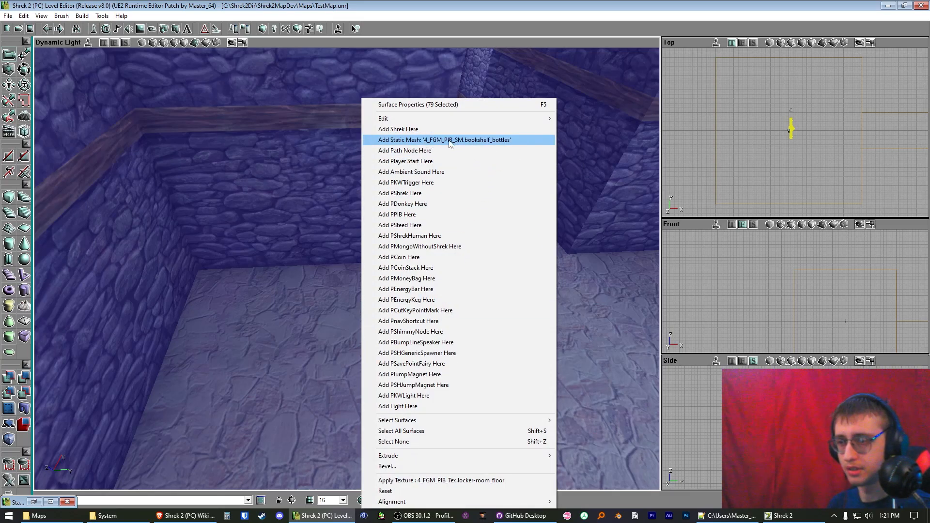
pyautogui.click(501, 143)
pyautogui.moveTo(479, 232)
pyautogui.mouseDown(button='right')
pyautogui.moveTo(542, 170)
pyautogui.moveTo(478, 232)
pyautogui.mouseUp(button='right')
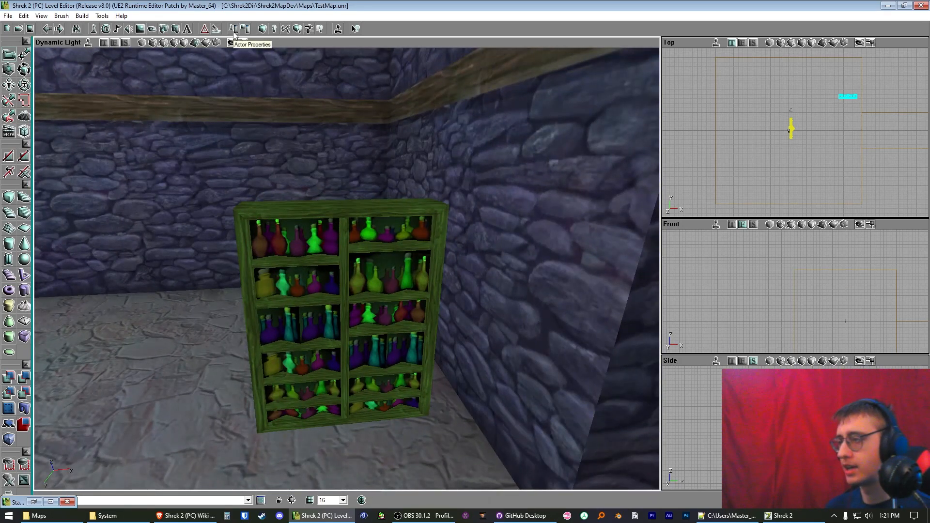
# Step: In camera movement mode, shift the bookshelf closer to the wall beside the corridor opening
pyautogui.moveTo(349, 134); pyautogui.dragTo(223, 154)
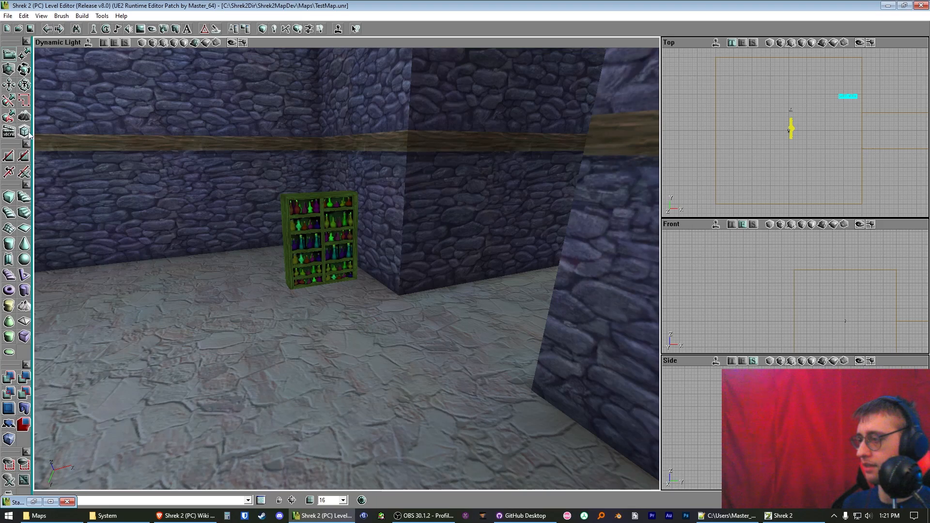
pyautogui.click(24, 116)
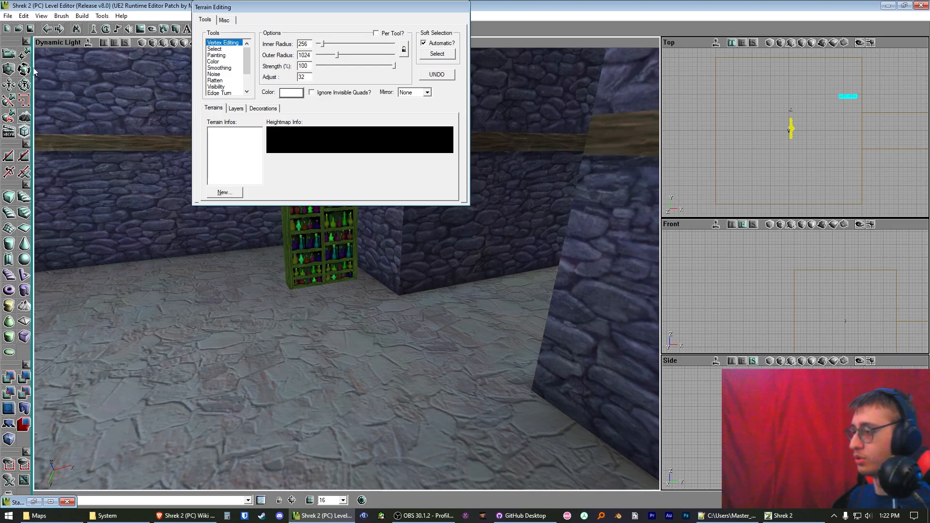
pyautogui.click(10, 55)
pyautogui.moveTo(116, 107); pyautogui.dragTo(271, 131, button='right')
pyautogui.moveTo(325, 208); pyautogui.dragTo(315, 207, button='right')
pyautogui.keyDown('ctrl'); pyautogui.moveTo(324, 209); pyautogui.dragTo(344, 208); pyautogui.keyUp('ctrl')
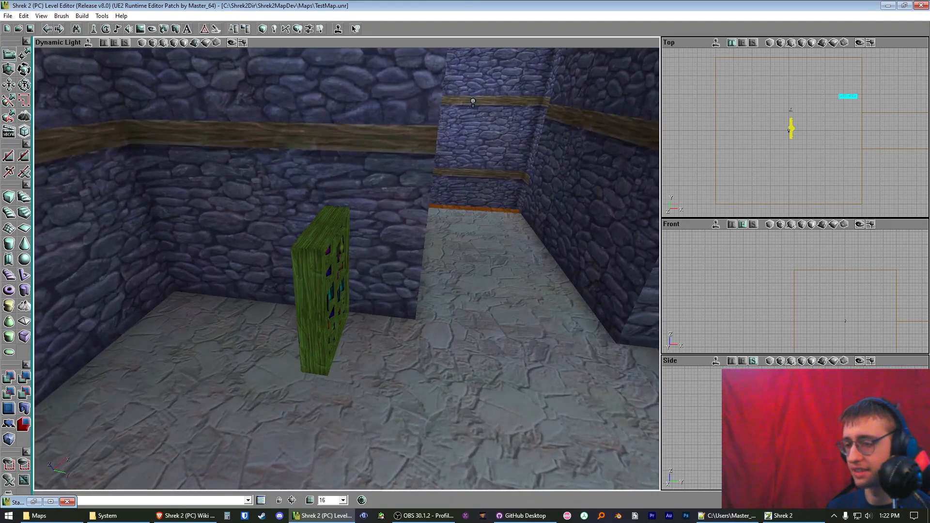
# Step: Rotate the bookshelf a quarter turn so its bottles face the room, and move it against the corridor-side wall
pyautogui.click(24, 70)
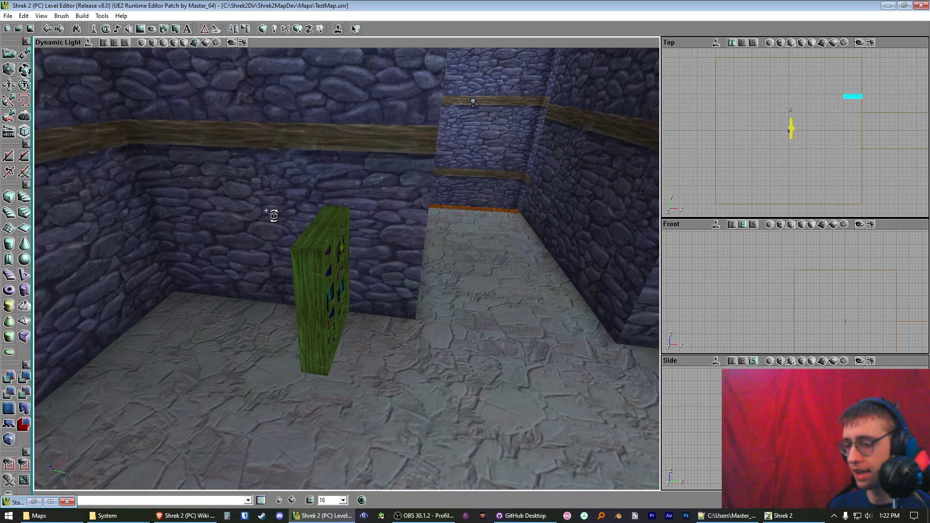
pyautogui.keyDown('ctrl'); pyautogui.moveTo(302, 228); pyautogui.dragTo(341, 228, button='right'); pyautogui.keyUp('ctrl')
pyautogui.moveTo(341, 228); pyautogui.dragTo(146, 107)
pyautogui.moveTo(145, 107); pyautogui.dragTo(126, 87, button='right')
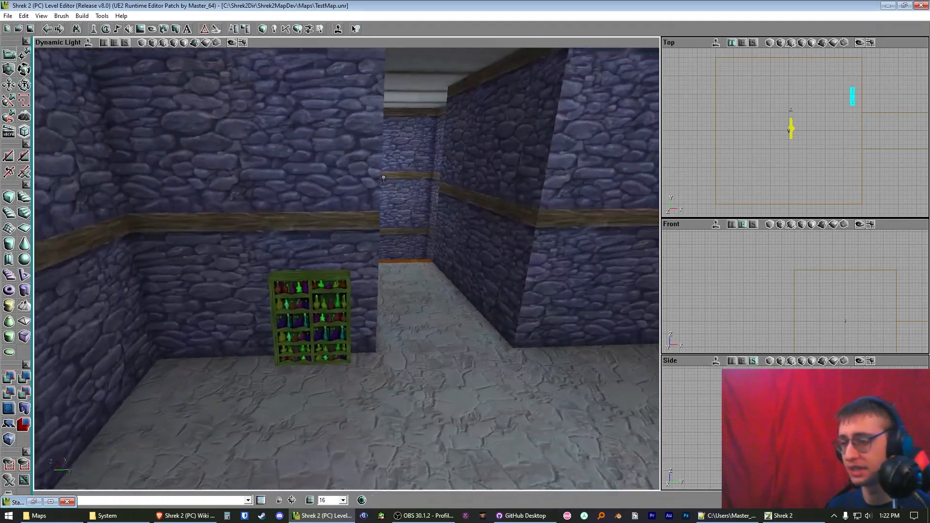
pyautogui.moveTo(281, 53); pyautogui.dragTo(251, 38, button='right')
pyautogui.moveTo(233, 53); pyautogui.dragTo(145, 68)
# Step: Try to resize the bookshelf with the actor scaling tool
pyautogui.click(9, 71)
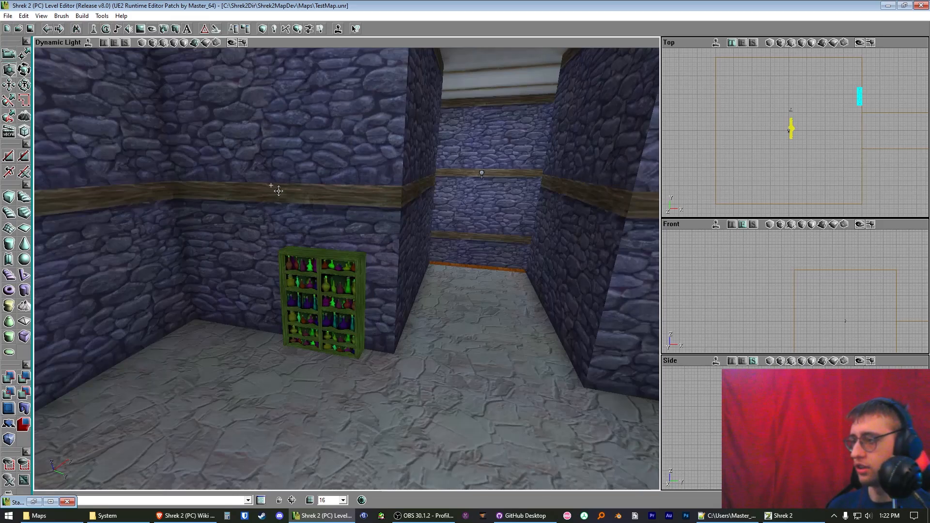
pyautogui.keyDown('ctrl'); pyautogui.moveTo(344, 244); pyautogui.dragTo(389, 255); pyautogui.keyUp('ctrl')
pyautogui.moveTo(423, 289); pyautogui.dragTo(394, 310)
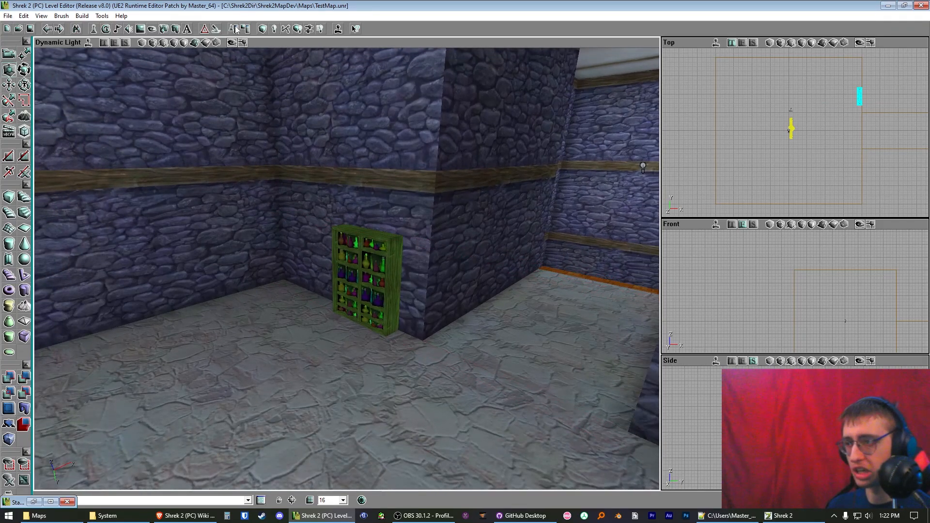
# Step: Open the bookshelf's Display properties and set its DrawScale3D X to 16
pyautogui.click(233, 29)
pyautogui.click(570, 89)
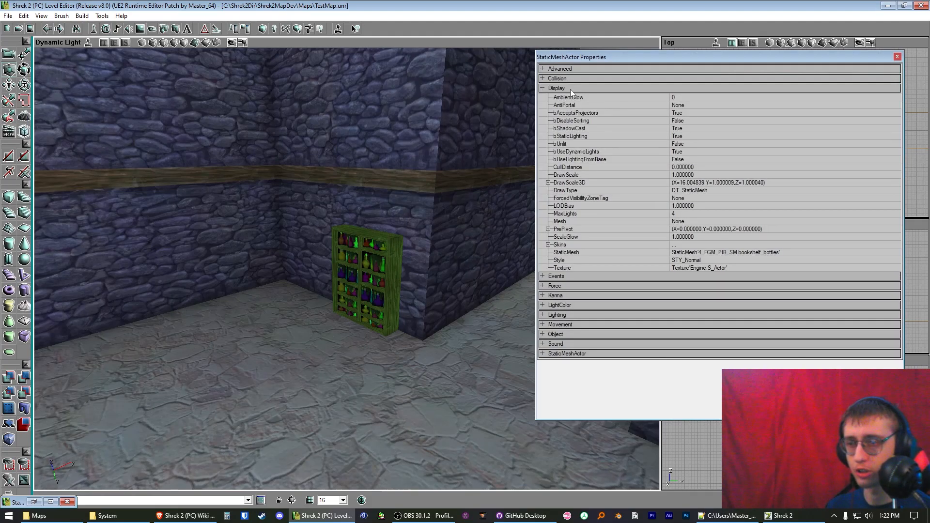
pyautogui.doubleClick(704, 182)
pyautogui.click(701, 190)
pyautogui.moveTo(697, 190); pyautogui.dragTo(679, 191)
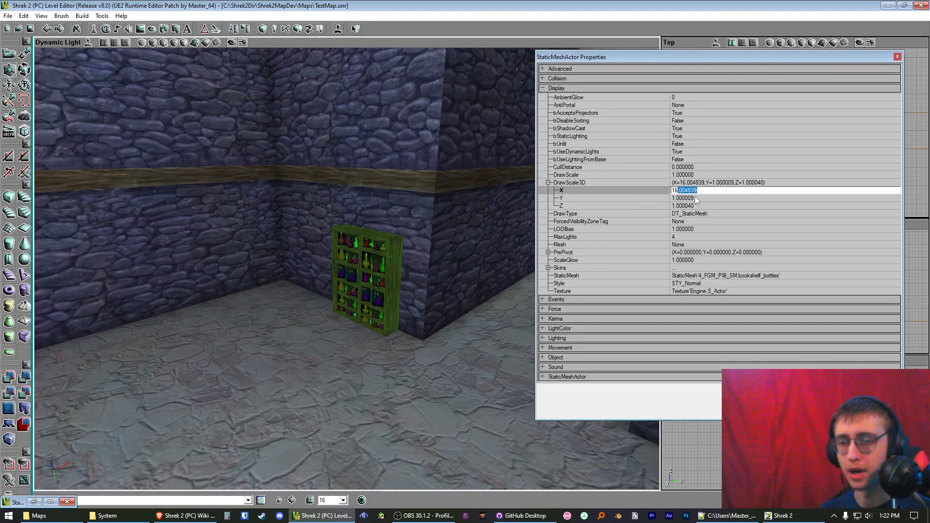
pyautogui.press('BackSpace')
pyautogui.press('Return')
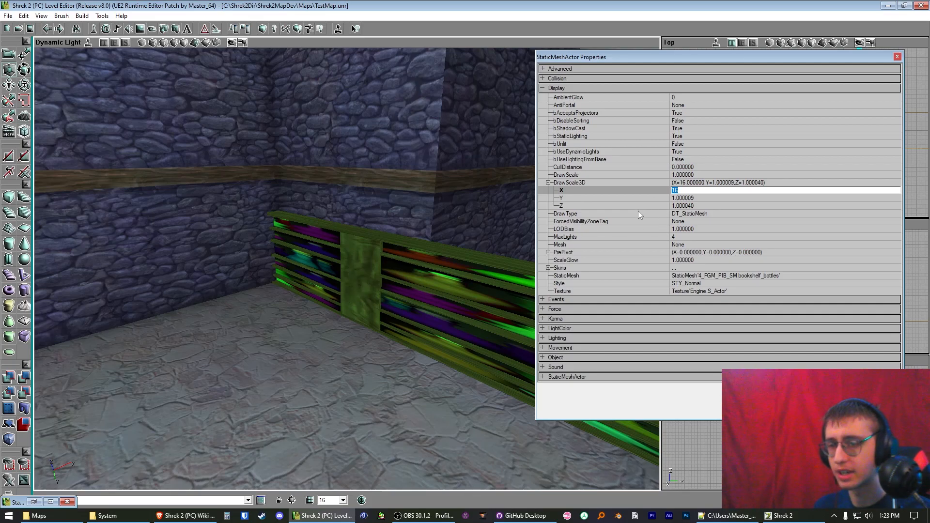
# Step: Set the bookshelf's DrawScale3D X, Y and Z values to 1
pyautogui.write('1')
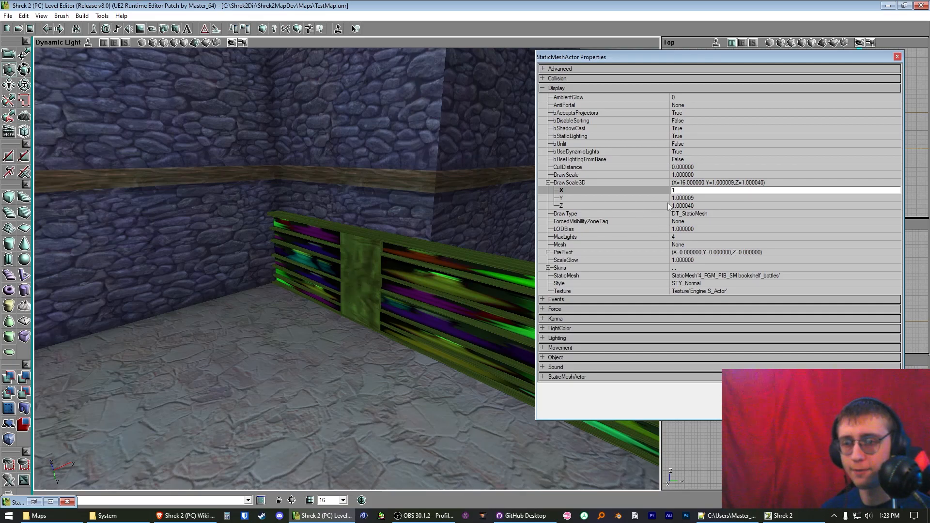
pyautogui.click(695, 198)
pyautogui.write('1')
pyautogui.click(702, 205)
pyautogui.write('1')
pyautogui.click(697, 198)
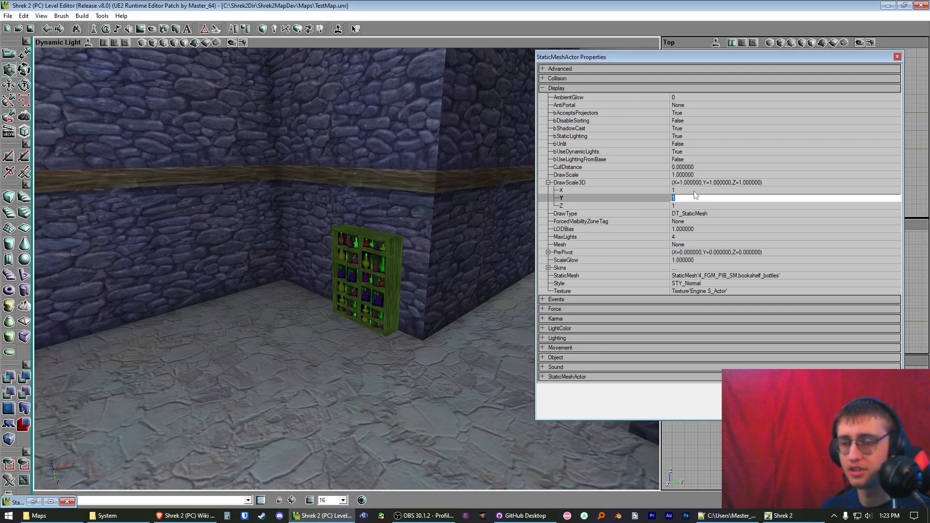
pyautogui.click(695, 191)
# Step: Set the bookshelf's overall DrawScale to 2 and close its properties
pyautogui.doubleClick(624, 181)
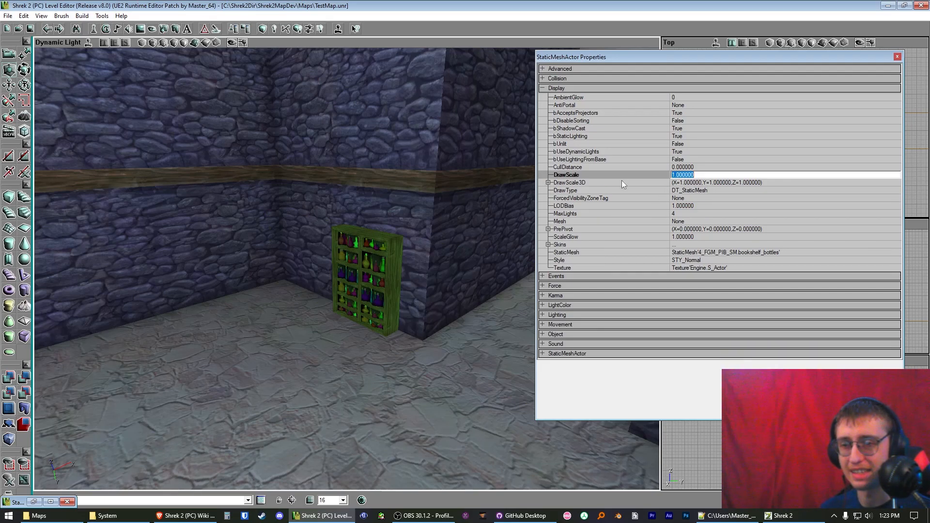
pyautogui.doubleClick(622, 181)
pyautogui.moveTo(460, 245); pyautogui.dragTo(475, 254, button='right')
pyautogui.doubleClick(623, 182)
pyautogui.click(695, 174)
pyautogui.write('2')
pyautogui.press('Return')
pyautogui.moveTo(450, 180)
pyautogui.mouseDown(button='right')
pyautogui.moveTo(454, 189)
pyautogui.moveTo(451, 180)
pyautogui.mouseUp(button='right')
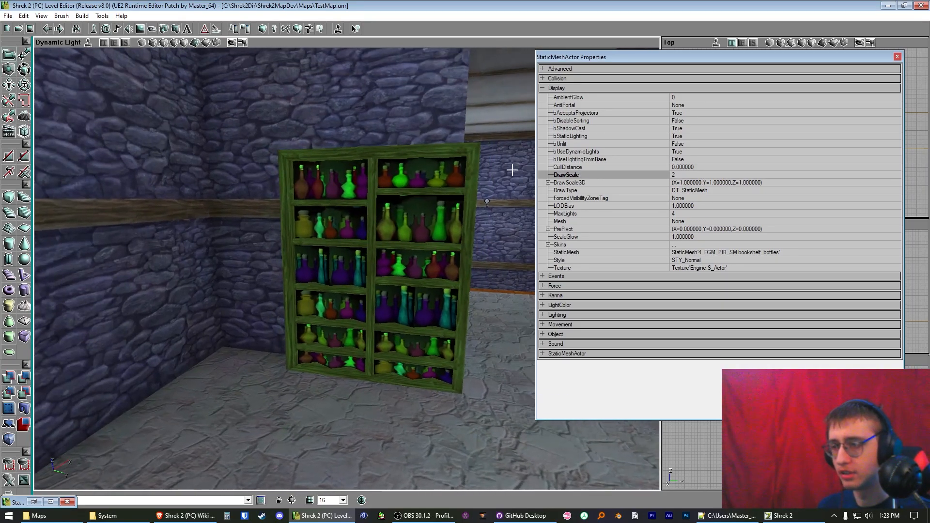
pyautogui.click(898, 57)
# Step: Position the bookshelf on one side of the corridor entrance, duplicate it, and move the copy to the opposite side
pyautogui.moveTo(804, 116); pyautogui.dragTo(799, 160, button='right')
pyautogui.keyDown('ctrl'); pyautogui.moveTo(830, 170); pyautogui.dragTo(828, 168); pyautogui.keyUp('ctrl')
pyautogui.moveTo(828, 168); pyautogui.dragTo(820, 102, button='right')
pyautogui.hotkey('ctrl', 'w')
pyautogui.keyDown('ctrl'); pyautogui.moveTo(827, 141); pyautogui.dragTo(826, 212); pyautogui.keyUp('ctrl')
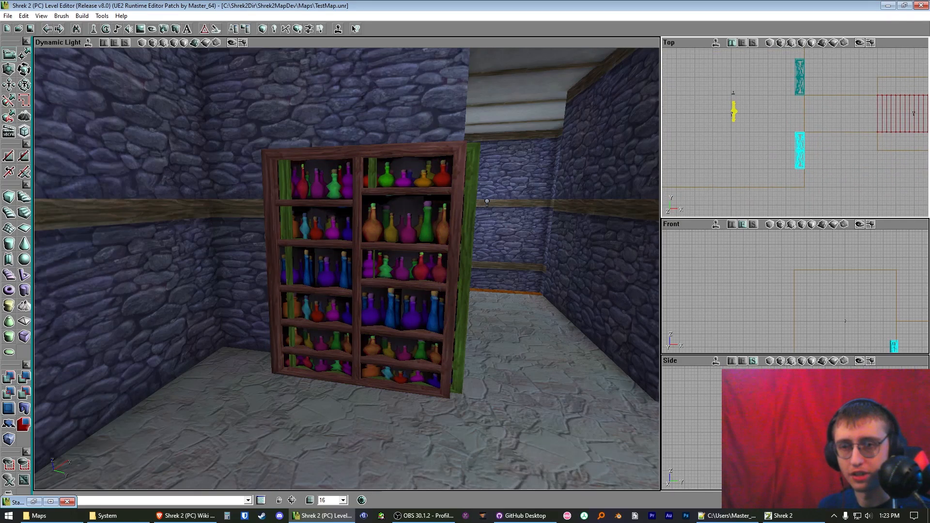
pyautogui.moveTo(533, 204); pyautogui.dragTo(538, 271)
pyautogui.moveTo(538, 272); pyautogui.dragTo(557, 257, button='right')
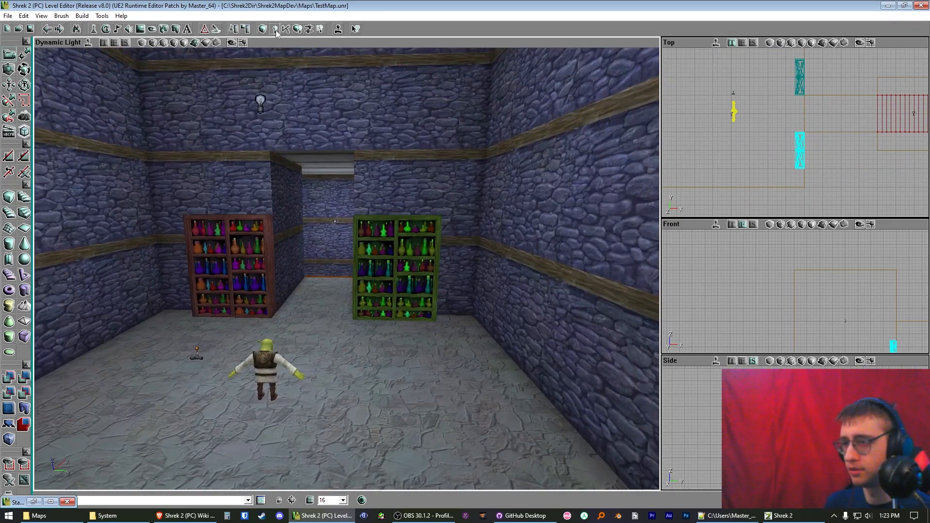
# Step: Rebuild the level's lighting, deselect everything, and save the map
pyautogui.click(274, 30)
pyautogui.moveTo(322, 284); pyautogui.dragTo(349, 271)
pyautogui.click(283, 196)
pyautogui.hotkey('shift', 'n')
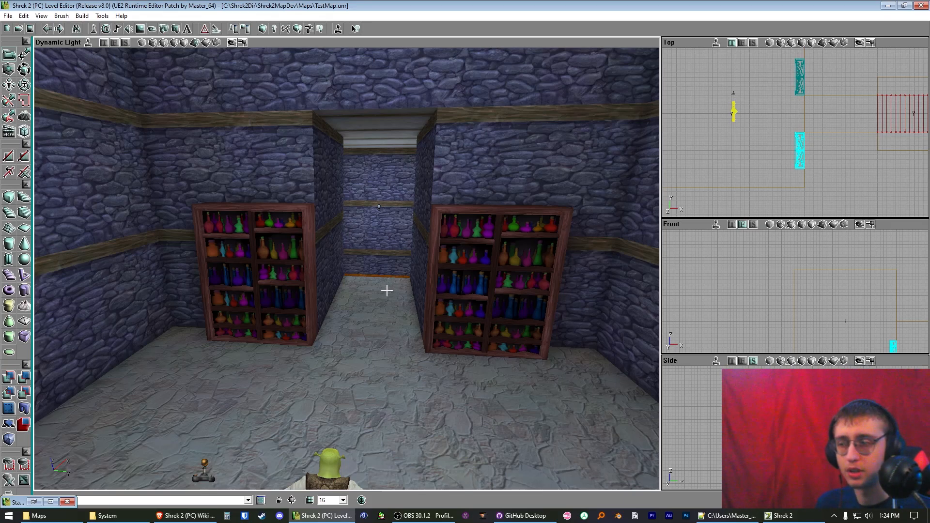
pyautogui.scroll(-1, 367, 278)
pyautogui.click(30, 29)
# Step: Switch to the Shrek 2 game window and reload the saved level
pyautogui.click(781, 516)
pyautogui.press('Escape')
pyautogui.press('Tab')
pyautogui.write('r')
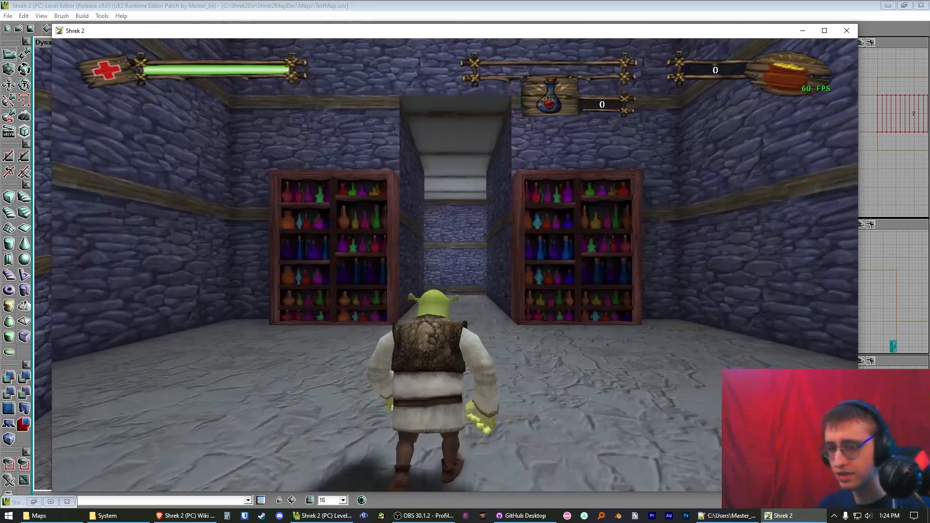
# Step: Run and jump Shrek around the two bookshelves to test them, and return to the level editor
pyautogui.press('w')
pyautogui.press('space')
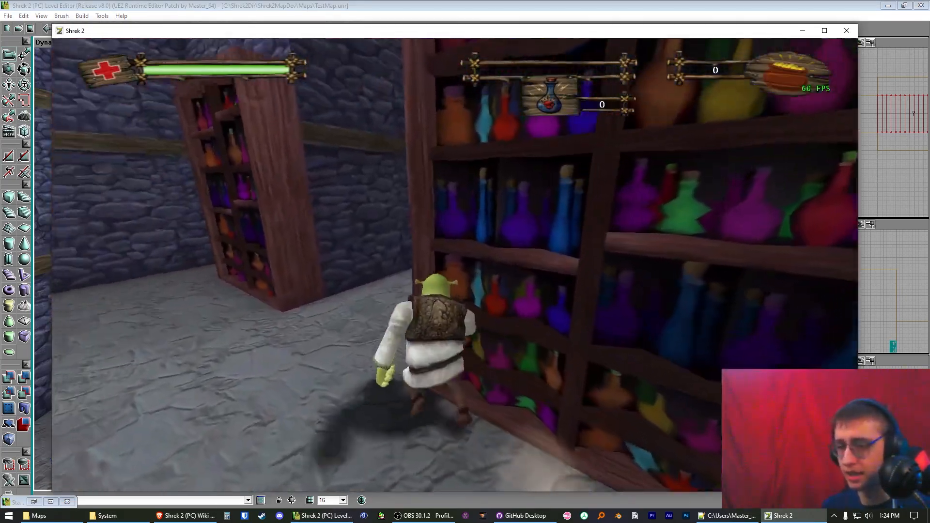
pyautogui.press('a')
pyautogui.press('s')
pyautogui.press('d')
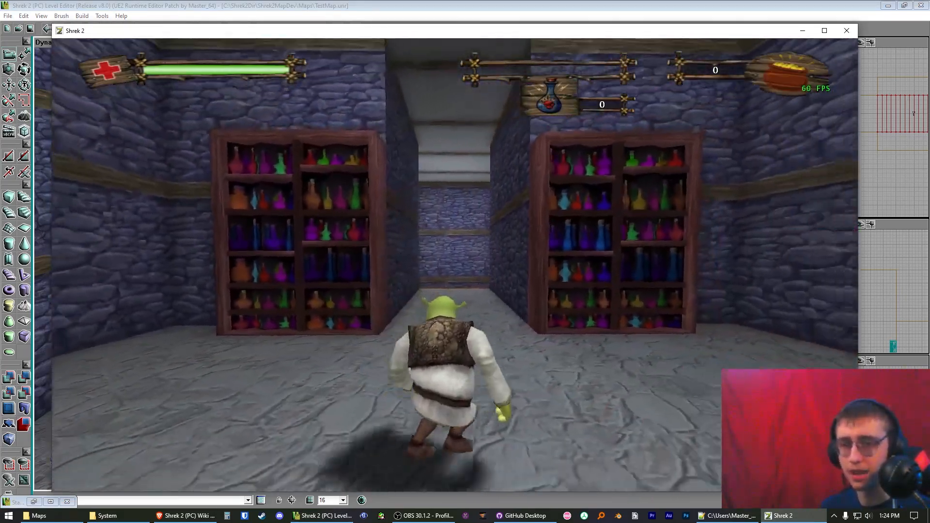
pyautogui.press('s')
pyautogui.press('w')
pyautogui.press('s')
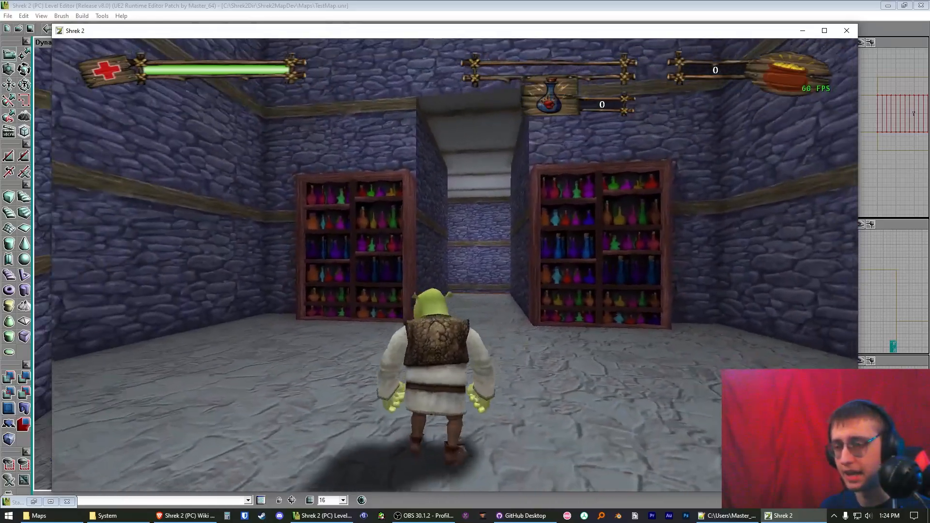
pyautogui.hotkey('alt', 'Tab')
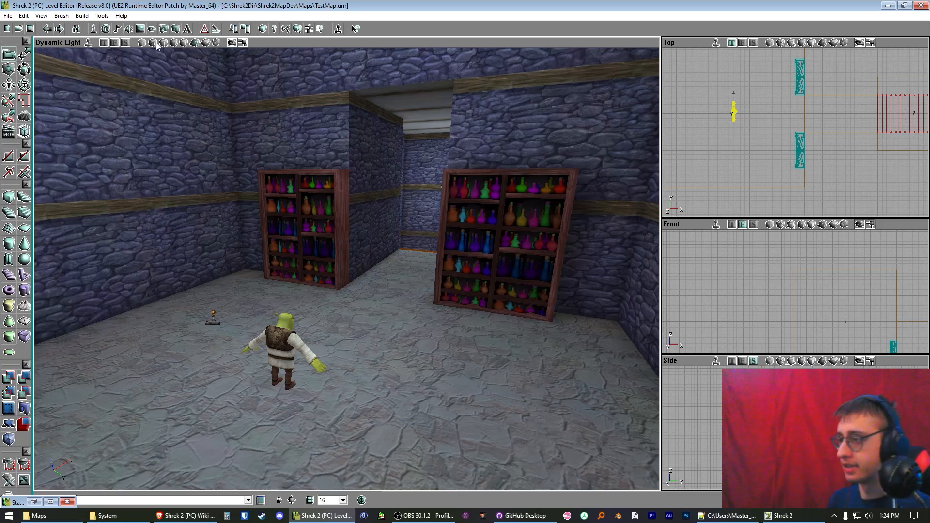
# Step: Open the actor class browser and select ScriptedTrigger under Keypoint, AIScript and ScriptedSequence
pyautogui.click(93, 29)
pyautogui.click(904, 6)
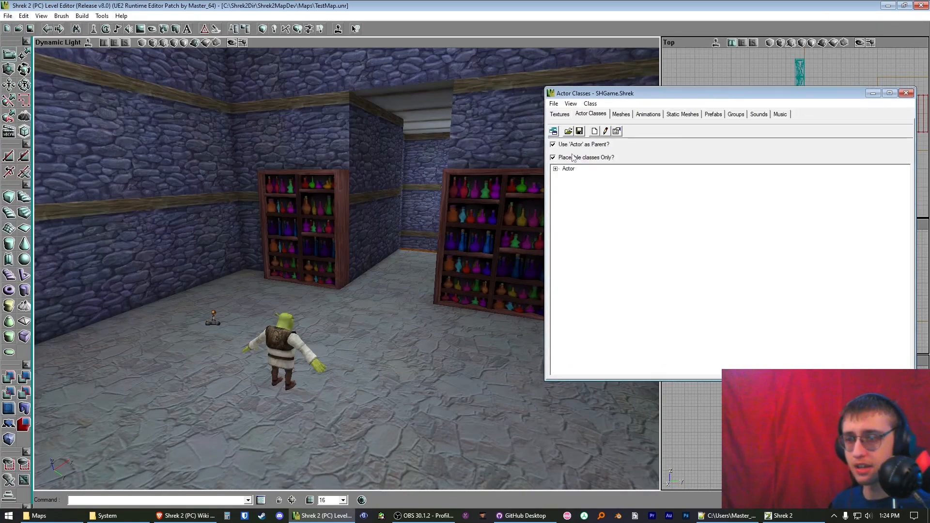
pyautogui.click(556, 168)
pyautogui.scroll(-3, 567, 262)
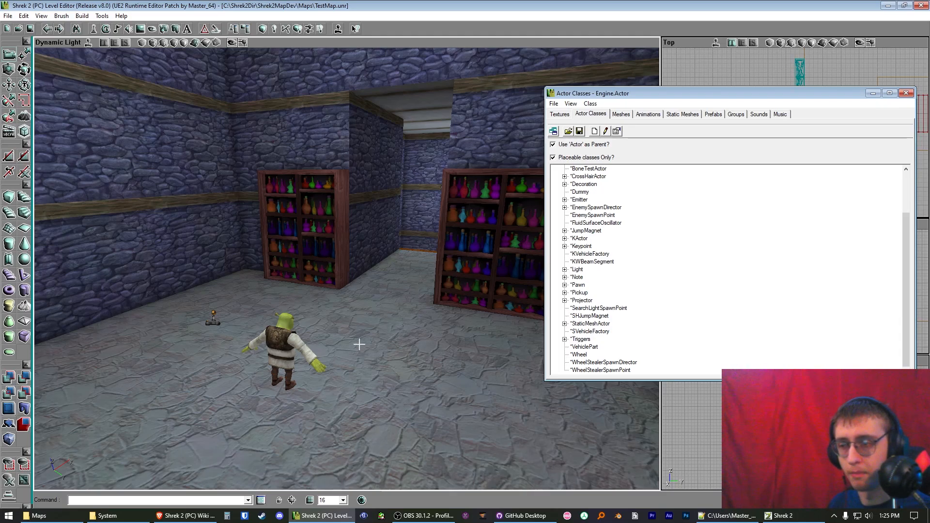
pyautogui.click(581, 246)
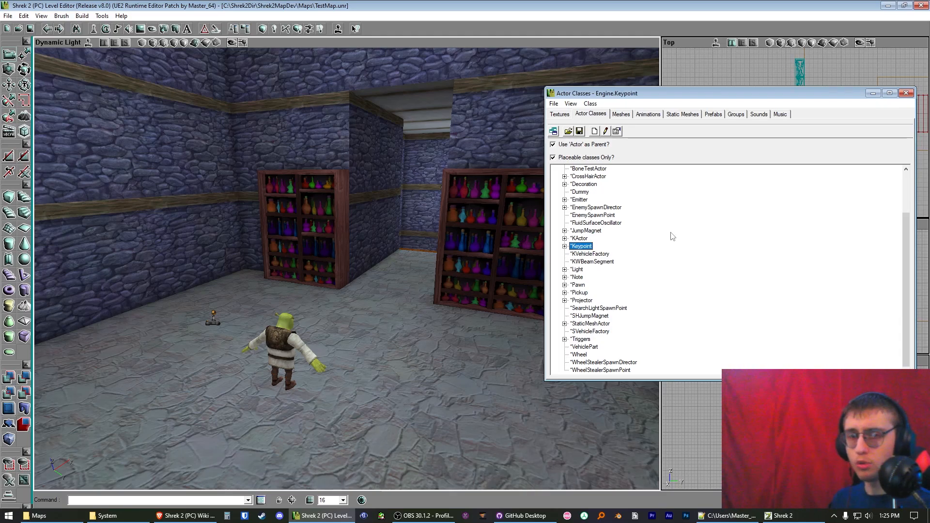
pyautogui.click(564, 246)
pyautogui.click(584, 177)
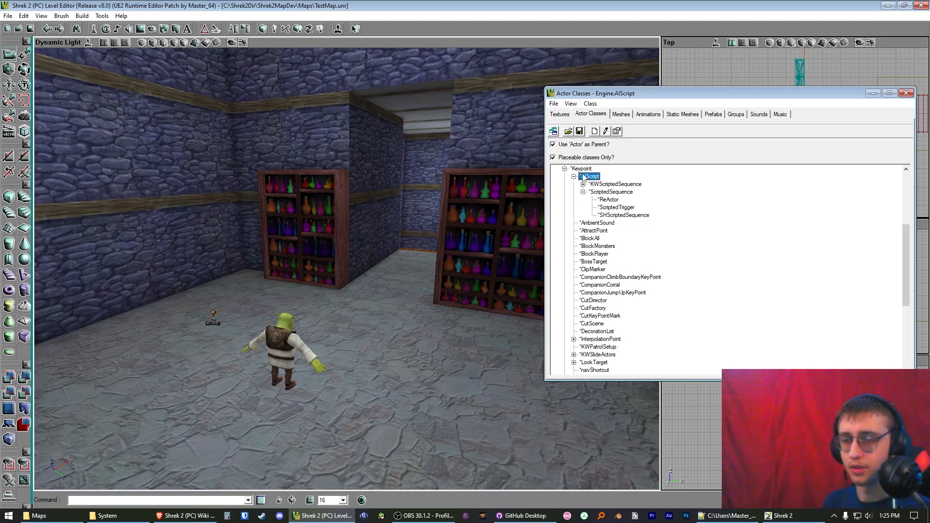
pyautogui.click(605, 192)
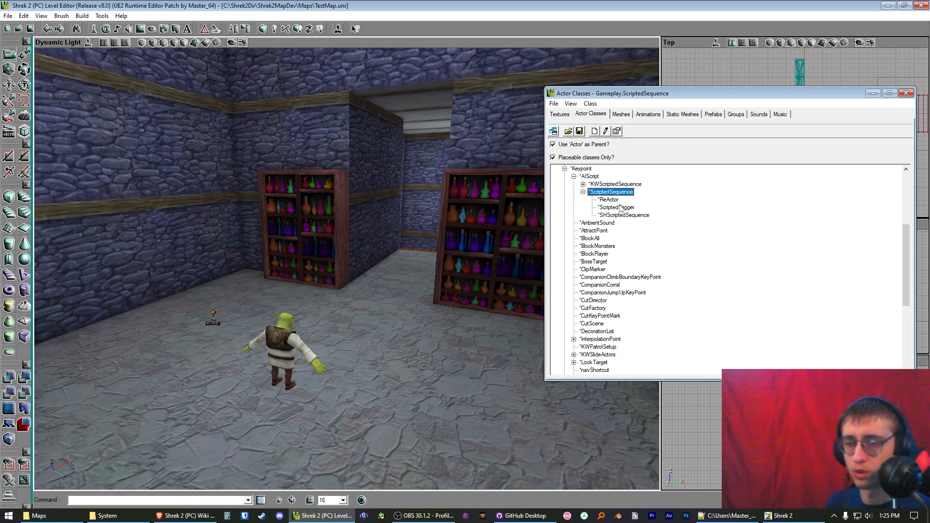
pyautogui.click(624, 208)
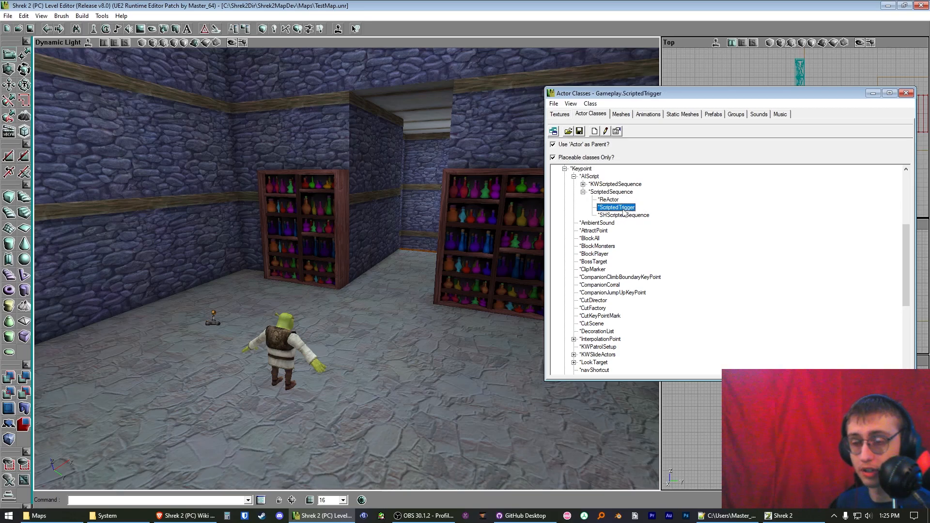
# Step: Place a ScriptedTrigger on the floor in front of the bookshelf and open its AIScript properties
pyautogui.moveTo(380, 268); pyautogui.dragTo(337, 292)
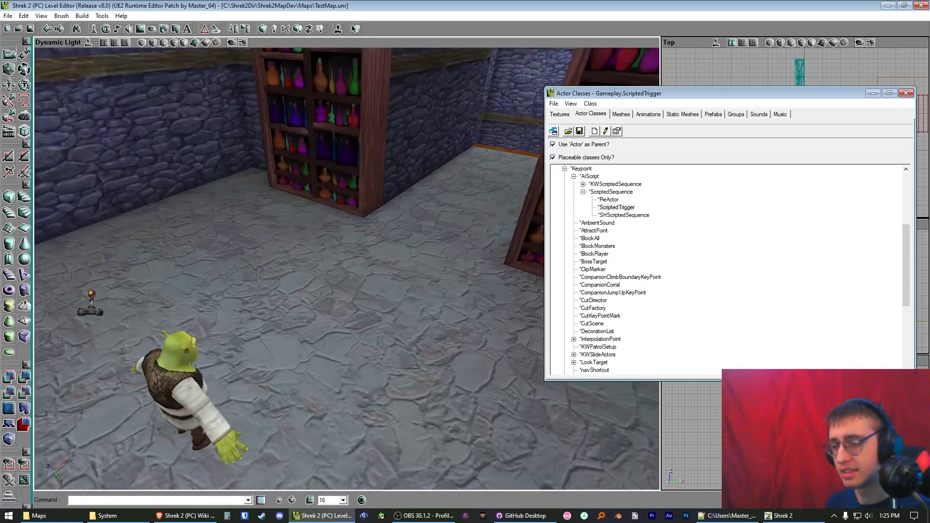
pyautogui.rightClick(325, 320)
pyautogui.click(357, 129)
pyautogui.moveTo(371, 336); pyautogui.dragTo(361, 331, button='right')
pyautogui.moveTo(360, 331); pyautogui.dragTo(358, 327)
pyautogui.doubleClick(357, 327)
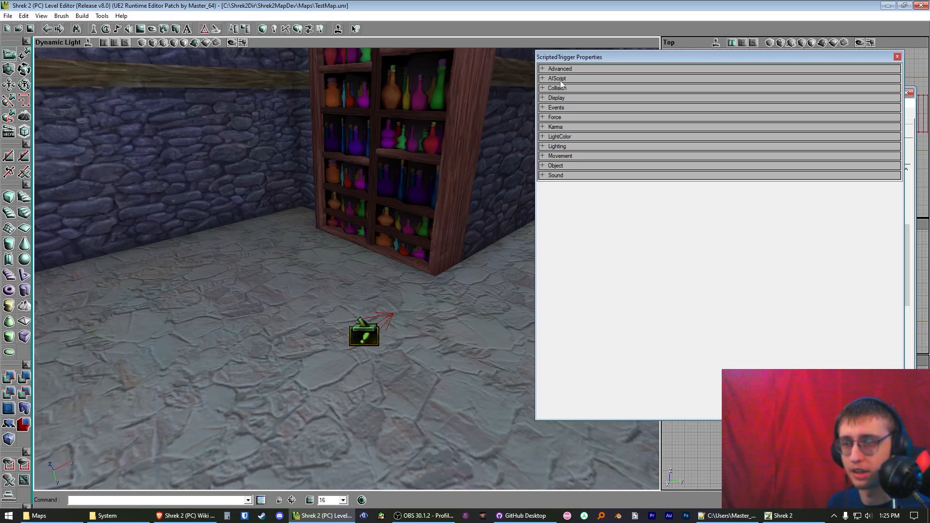
pyautogui.click(558, 78)
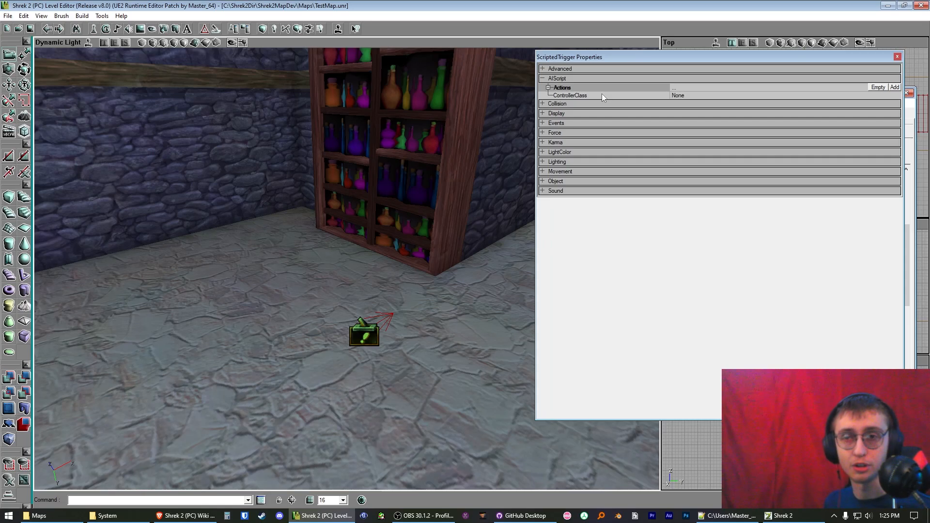
# Step: Close the ScriptedTrigger's properties and delete the trigger from the room
pyautogui.moveTo(473, 244)
pyautogui.mouseDown()
pyautogui.moveTo(473, 290)
pyautogui.moveTo(473, 244)
pyautogui.mouseUp()
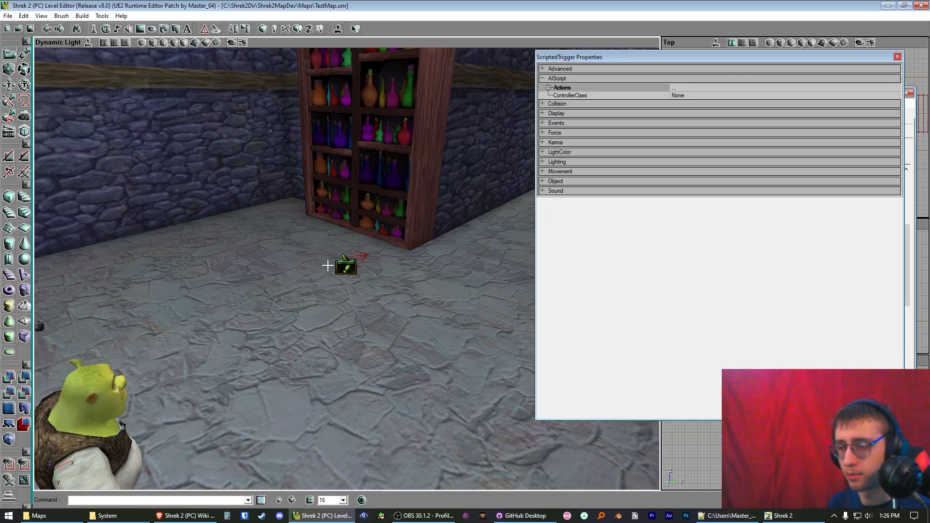
pyautogui.moveTo(349, 280)
pyautogui.mouseDown()
pyautogui.moveTo(331, 264)
pyautogui.moveTo(348, 279)
pyautogui.mouseUp()
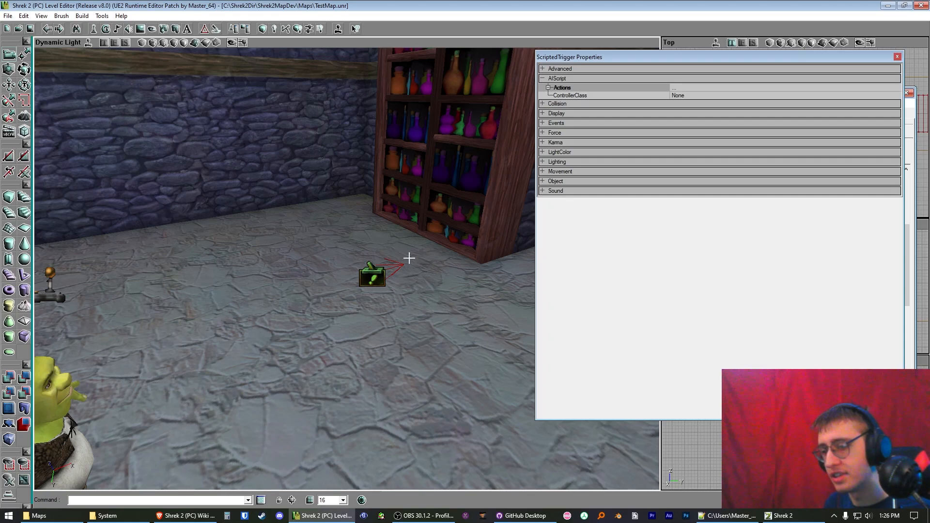
pyautogui.click(897, 56)
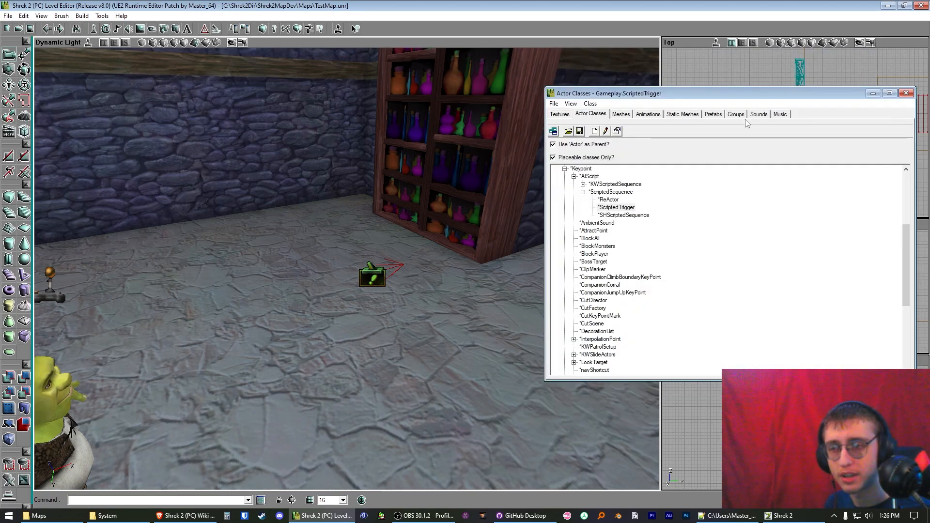
pyautogui.moveTo(382, 238); pyautogui.dragTo(407, 237)
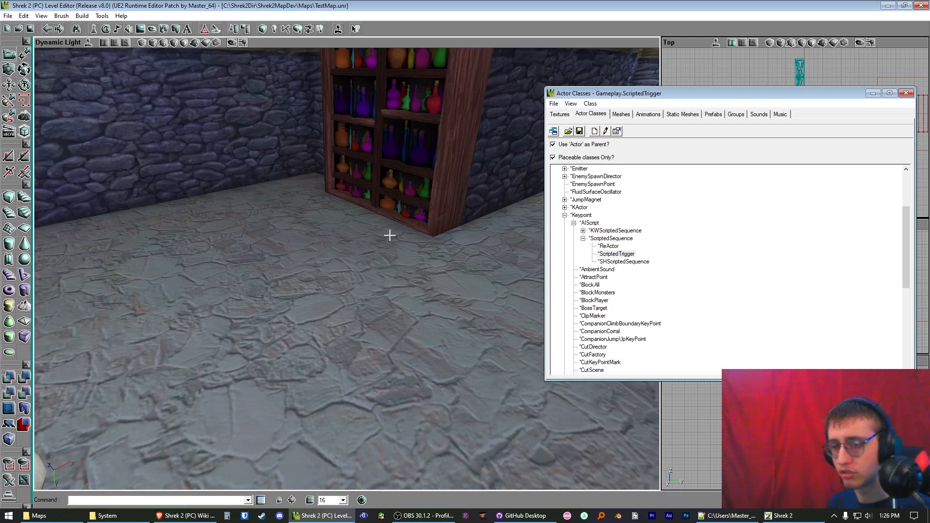
# Step: Place an MScriptedTrigger from the Triggers, Trigger and MTriggers classes near the bookshelf and open its properties
pyautogui.click(564, 215)
pyautogui.click(564, 340)
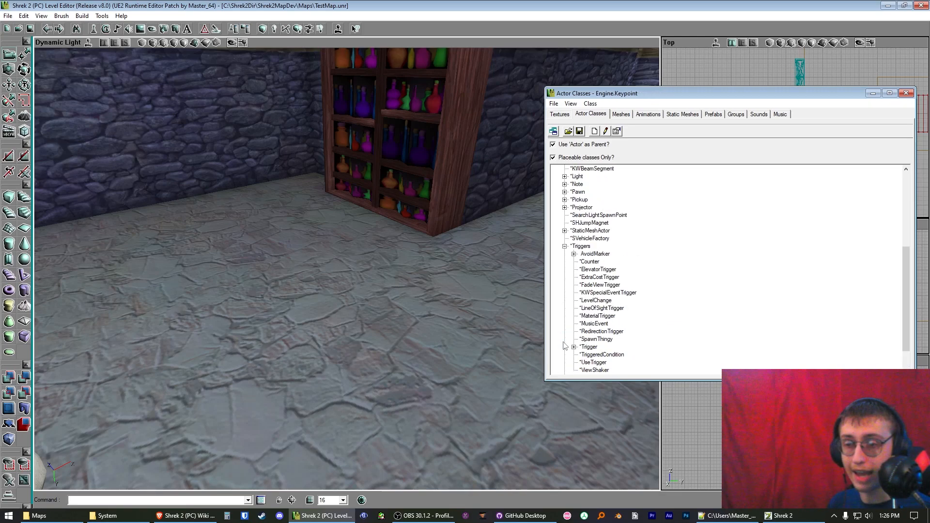
pyautogui.click(574, 347)
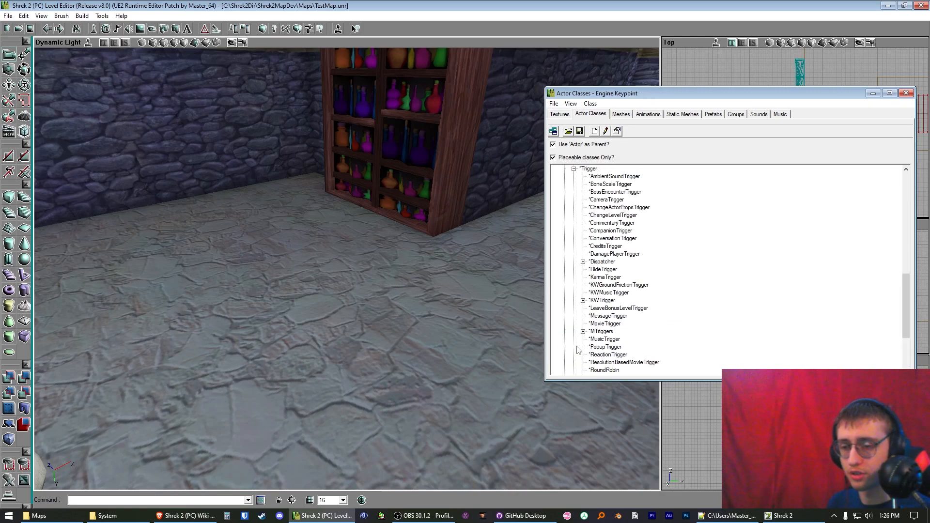
pyautogui.click(583, 331)
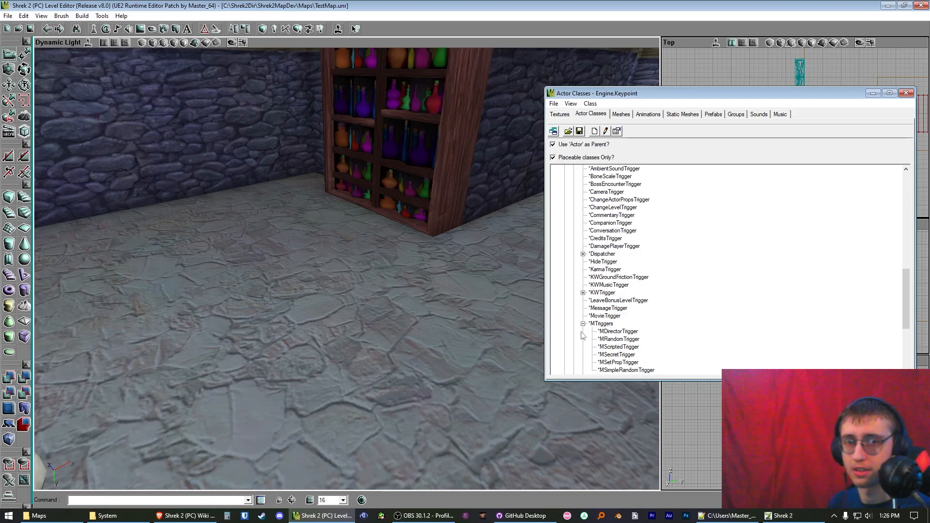
pyautogui.scroll(-2, 583, 335)
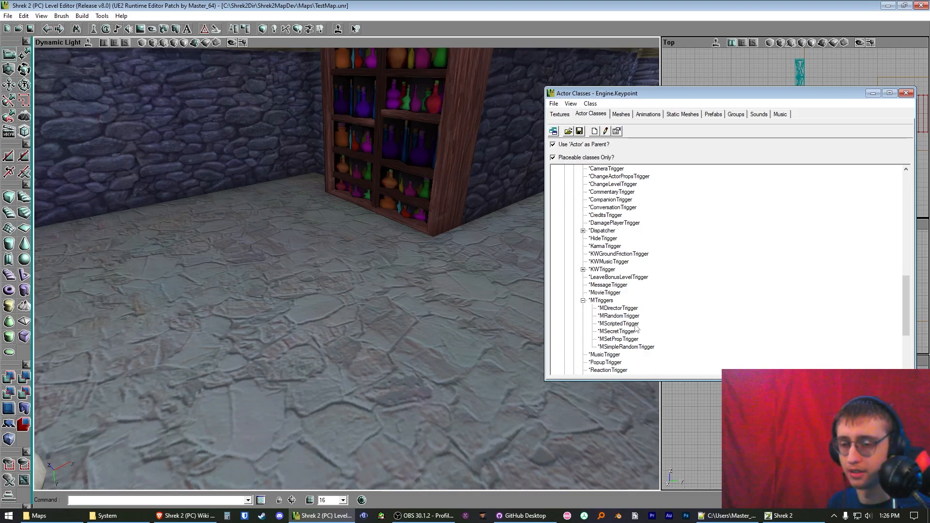
pyautogui.click(619, 301)
pyautogui.moveTo(432, 270); pyautogui.dragTo(416, 278, button='right')
pyautogui.moveTo(368, 310); pyautogui.dragTo(365, 301)
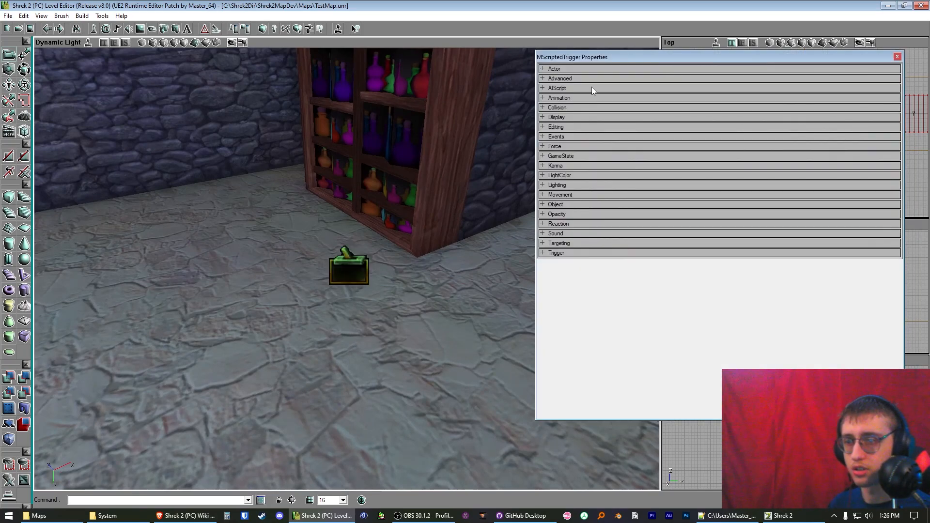
# Step: Examine the default entry in the MScriptedTrigger's AIScript actions list
pyautogui.click(592, 87)
pyautogui.click(586, 99)
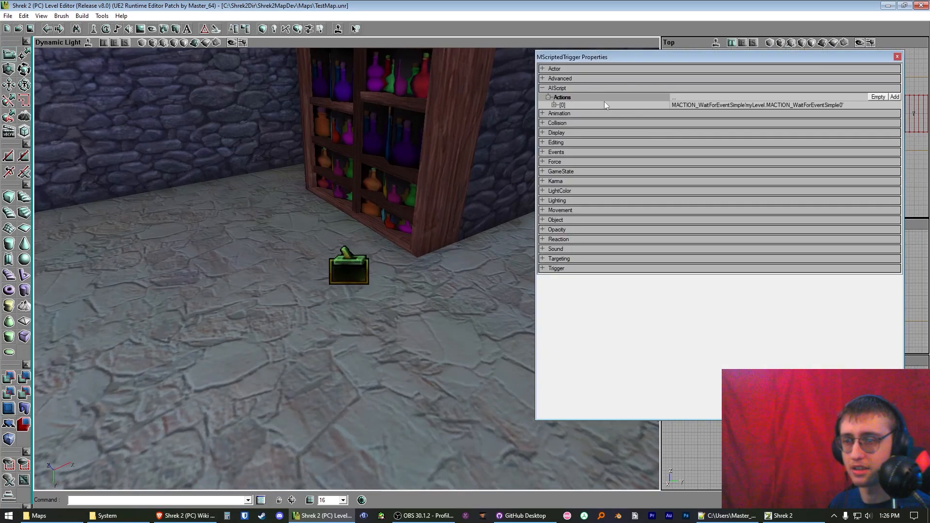
pyautogui.click(653, 105)
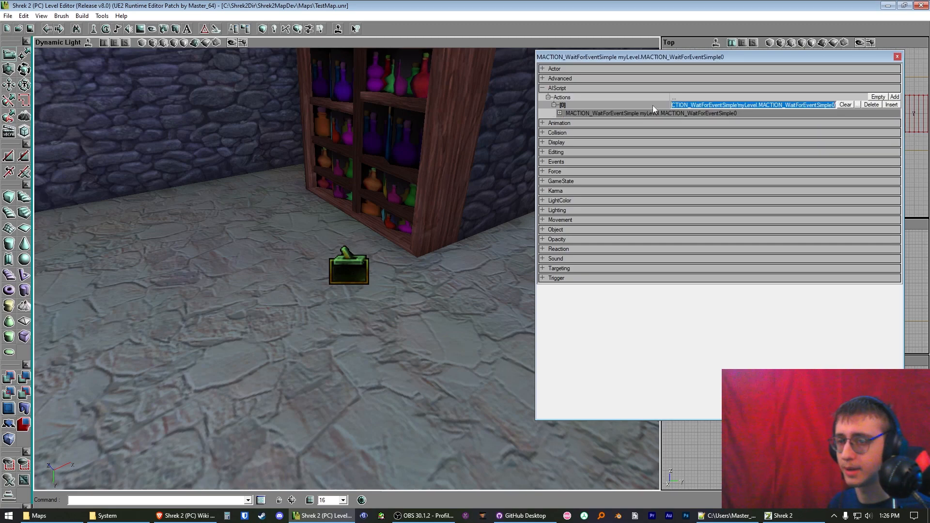
pyautogui.click(656, 109)
pyautogui.click(652, 111)
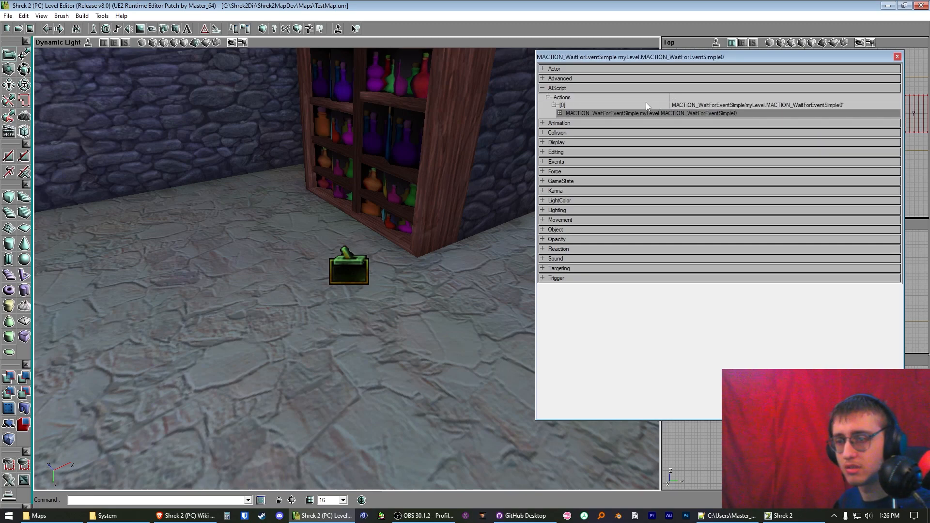
pyautogui.click(653, 106)
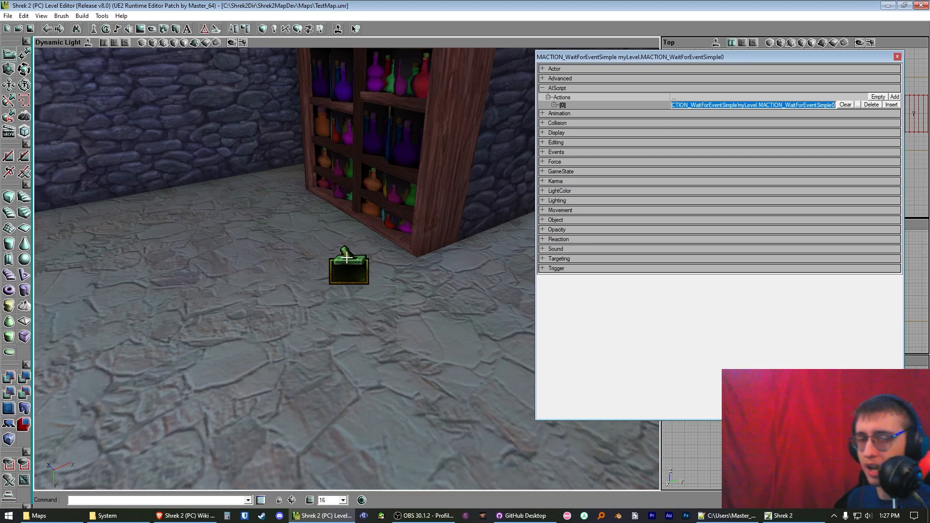
# Step: Switch the perspective viewport's actor display to Radii View and look at the trigger's collision cylinder
pyautogui.rightClick(272, 43)
pyautogui.moveTo(311, 72)
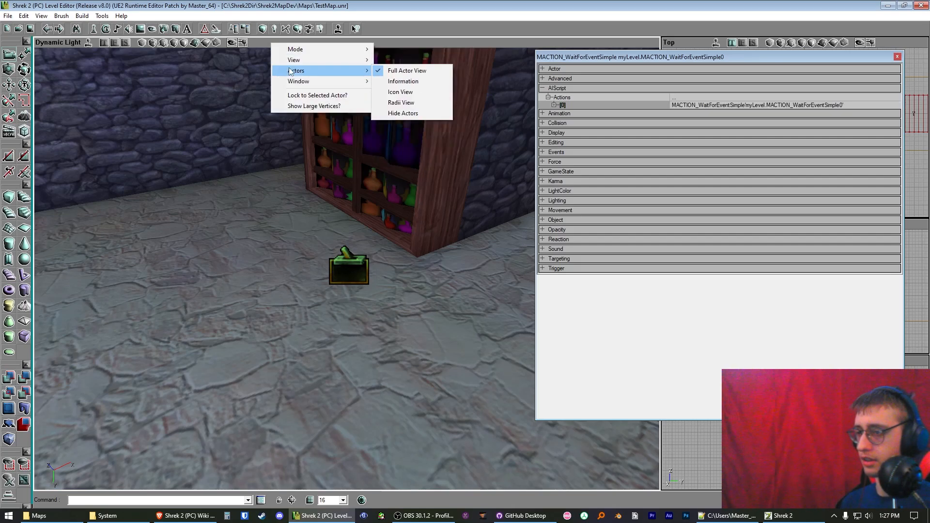
pyautogui.click(419, 103)
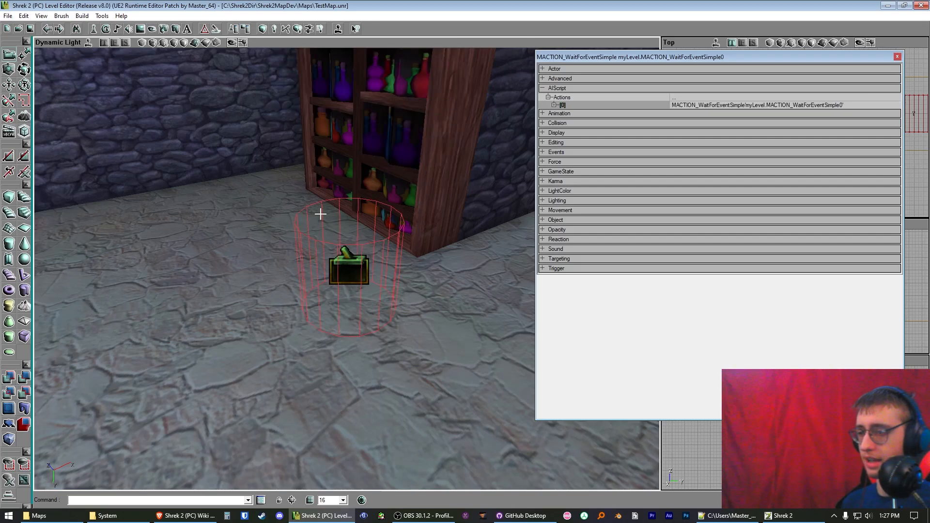
pyautogui.moveTo(355, 269)
pyautogui.mouseDown(button='right')
pyautogui.moveTo(329, 286)
pyautogui.moveTo(356, 271)
pyautogui.moveTo(339, 279)
pyautogui.mouseUp(button='right')
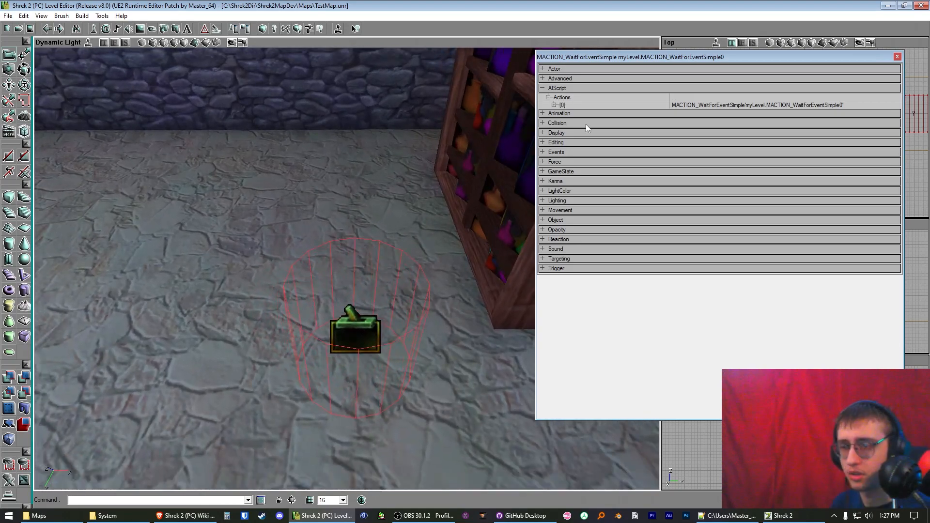
# Step: Try a CollisionHeight of 80 on the trigger and set it back to 40
pyautogui.click(574, 125)
pyautogui.click(691, 249)
pyautogui.click(688, 241)
pyautogui.write('80')
pyautogui.press('Return')
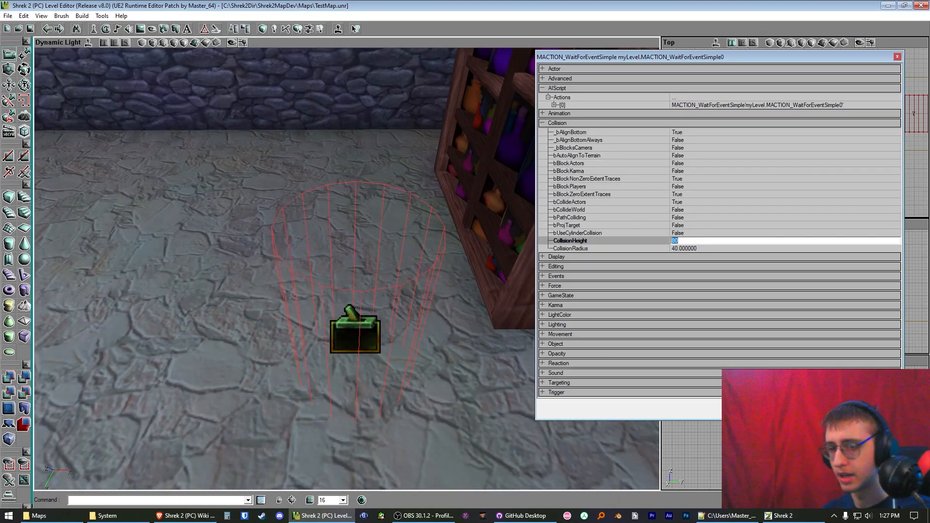
pyautogui.write('40')
# Step: Set the trigger's CollisionRadius to 250 and move the trigger into the corridor between the two bookshelves
pyautogui.click(680, 248)
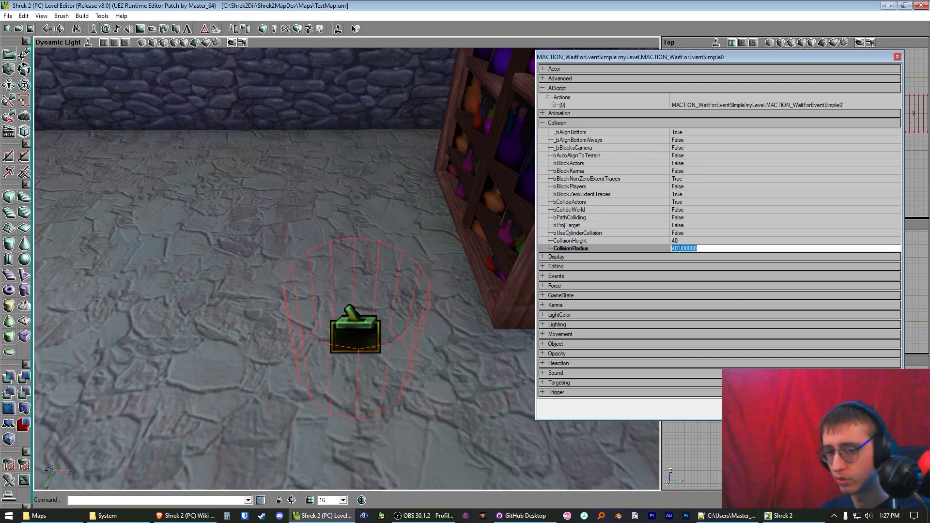
pyautogui.write('250')
pyautogui.moveTo(310, 233); pyautogui.dragTo(407, 339)
pyautogui.keyDown('ctrl'); pyautogui.moveTo(415, 212); pyautogui.dragTo(415, 219); pyautogui.keyUp('ctrl')
pyautogui.keyDown('ctrl'); pyautogui.moveTo(415, 211); pyautogui.dragTo(456, 211, button='right'); pyautogui.keyUp('ctrl')
pyautogui.keyDown('ctrl'); pyautogui.moveTo(415, 221); pyautogui.dragTo(415, 211); pyautogui.keyUp('ctrl')
pyautogui.keyDown('ctrl'); pyautogui.moveTo(415, 212); pyautogui.dragTo(408, 211, button='right'); pyautogui.keyUp('ctrl')
pyautogui.moveTo(415, 211); pyautogui.dragTo(445, 174, button='right')
pyautogui.keyDown('ctrl'); pyautogui.moveTo(415, 211); pyautogui.dragTo(412, 211, button='right'); pyautogui.keyUp('ctrl')
pyautogui.moveTo(415, 211); pyautogui.dragTo(400, 140)
pyautogui.click(576, 124)
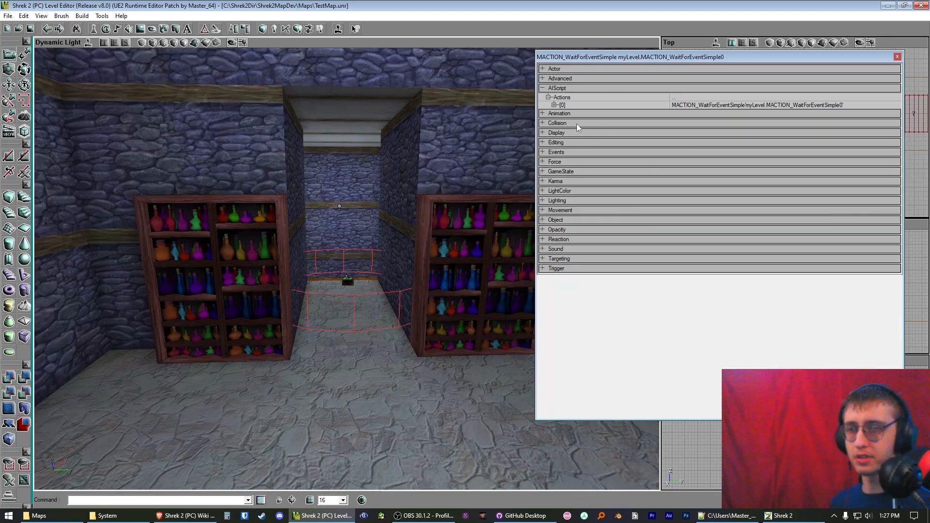
# Step: Set the trigger's bHidden property to False and review its display properties
pyautogui.click(572, 78)
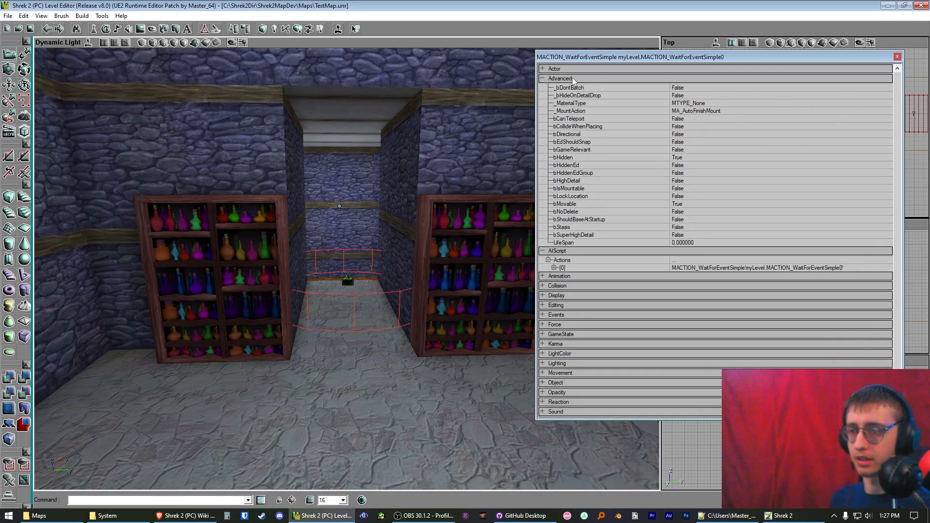
pyautogui.doubleClick(683, 158)
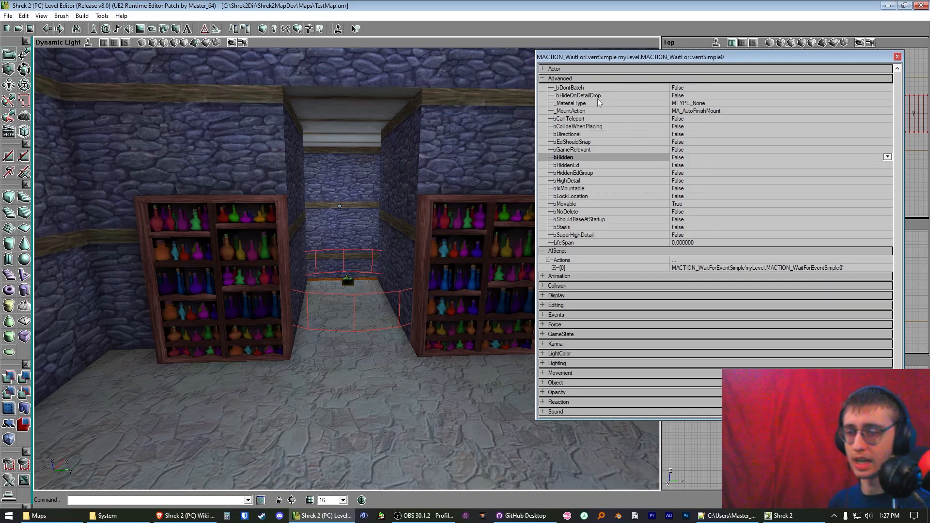
pyautogui.click(574, 79)
pyautogui.click(635, 134)
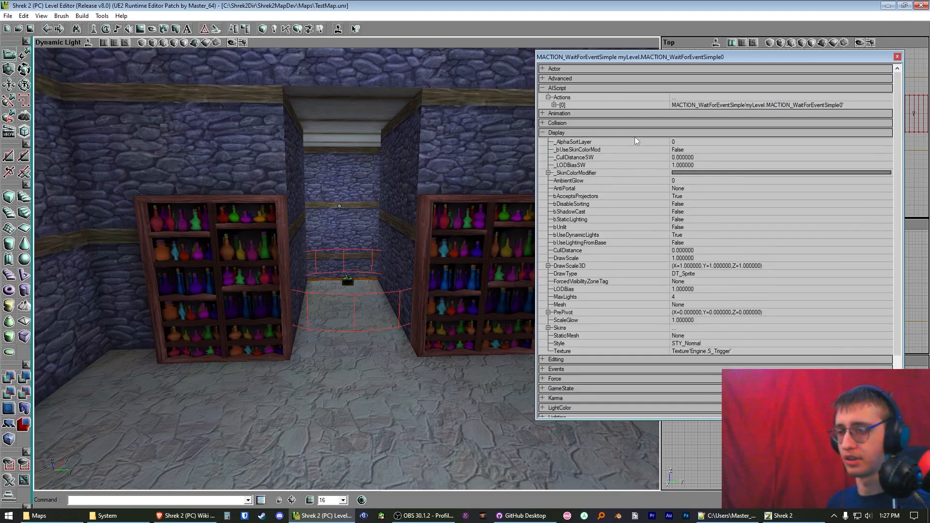
pyautogui.click(633, 132)
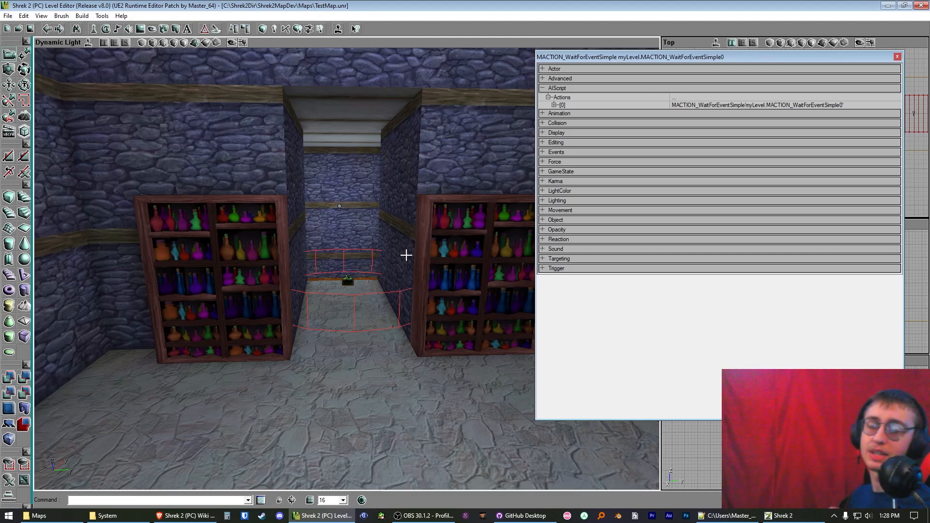
# Step: Add a second entry to the trigger's AIScript Actions and choose MACTION_SetProp as its action type
pyautogui.click(637, 98)
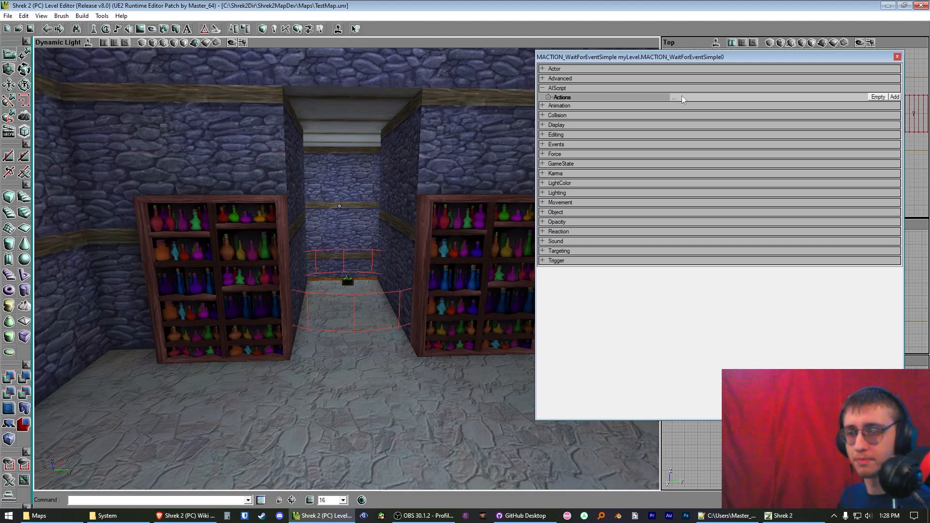
pyautogui.click(895, 97)
pyautogui.click(869, 113)
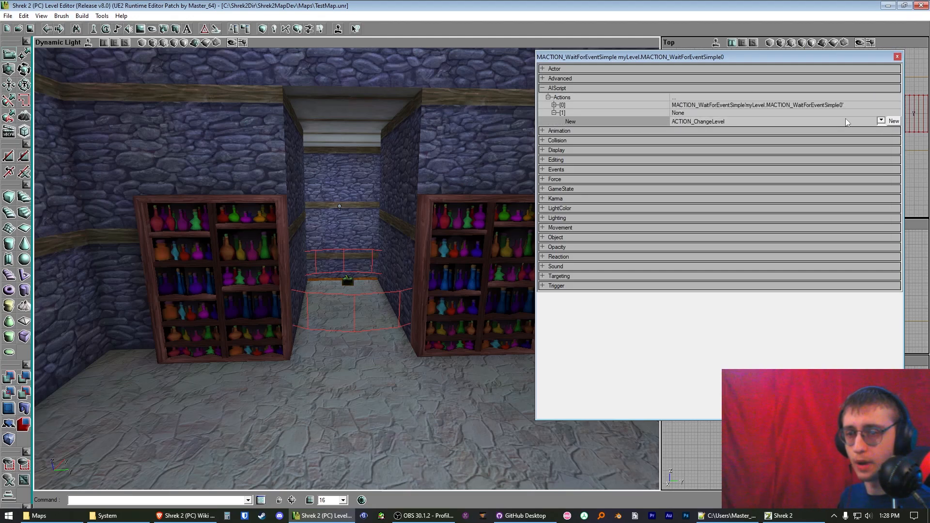
pyautogui.click(881, 121)
pyautogui.scroll(-9, 790, 160)
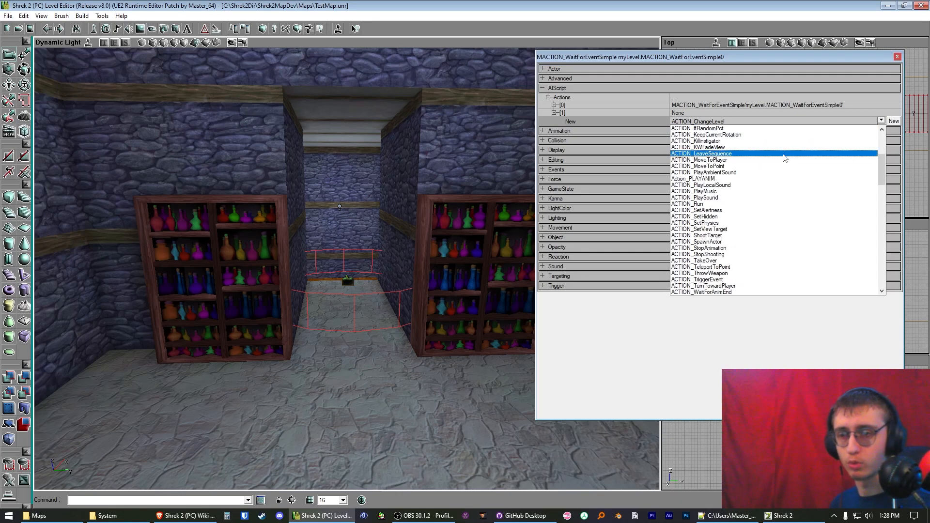
pyautogui.scroll(-10, 780, 198)
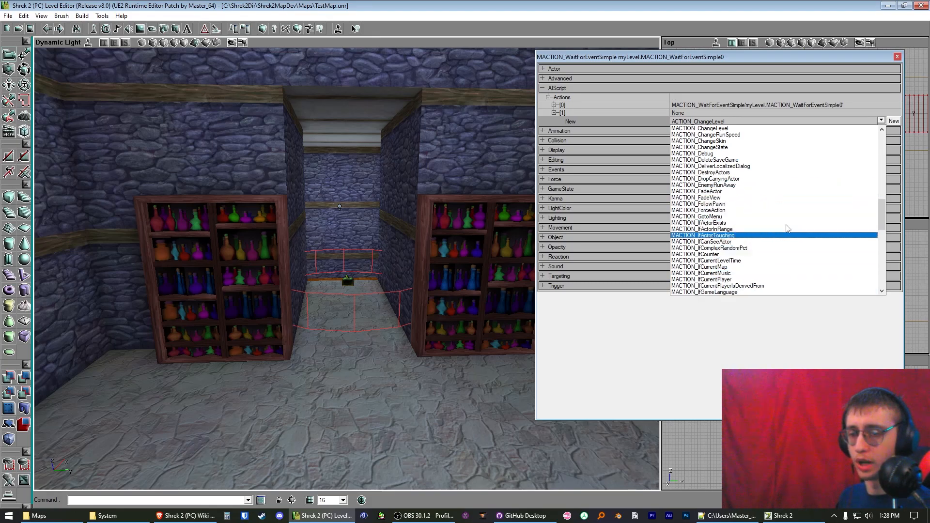
pyautogui.scroll(-3, 763, 208)
pyautogui.scroll(20, 764, 208)
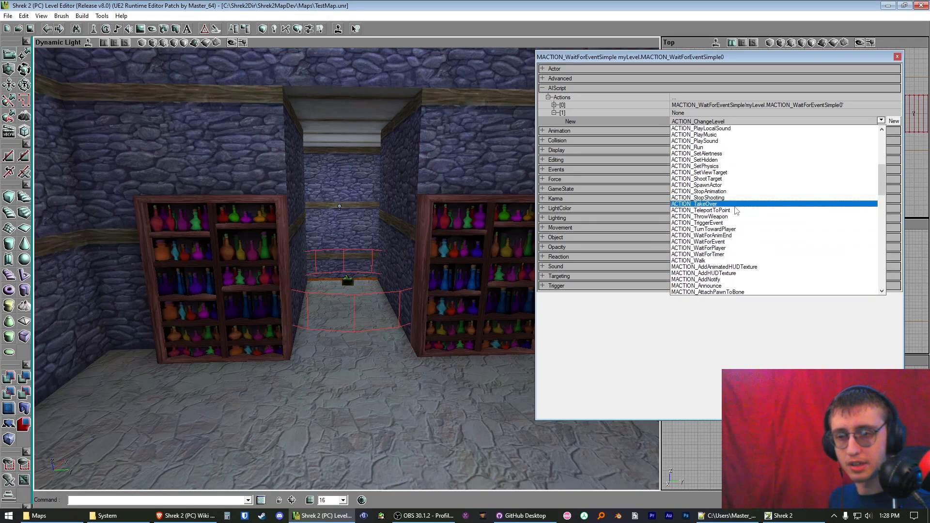
pyautogui.scroll(-15, 738, 195)
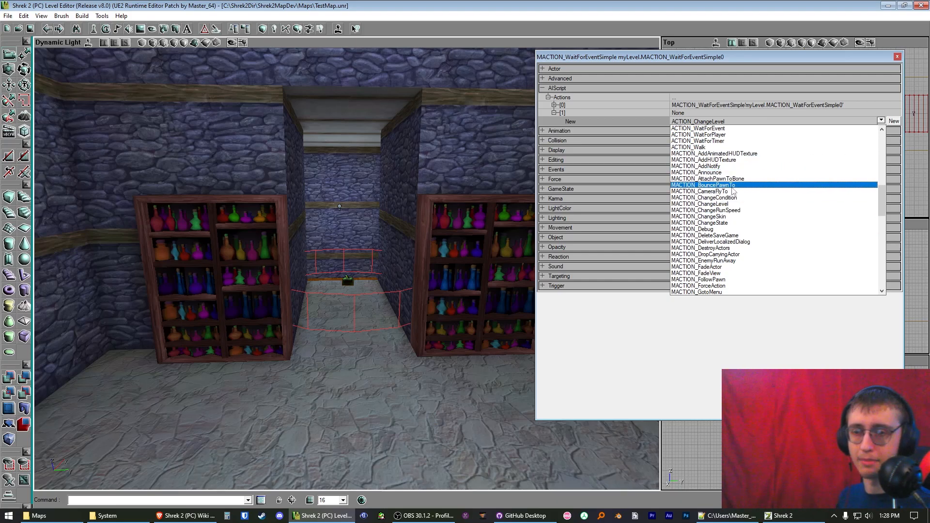
pyautogui.scroll(-12, 787, 149)
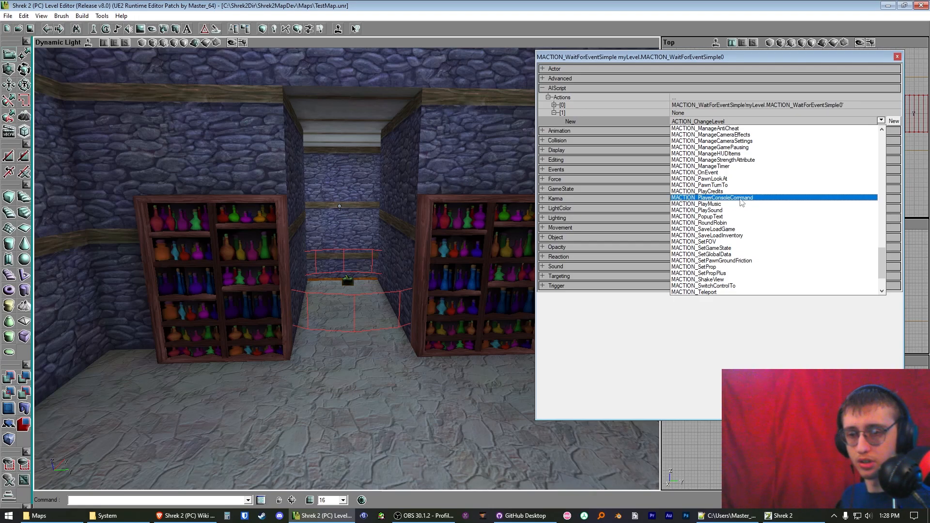
pyautogui.click(731, 270)
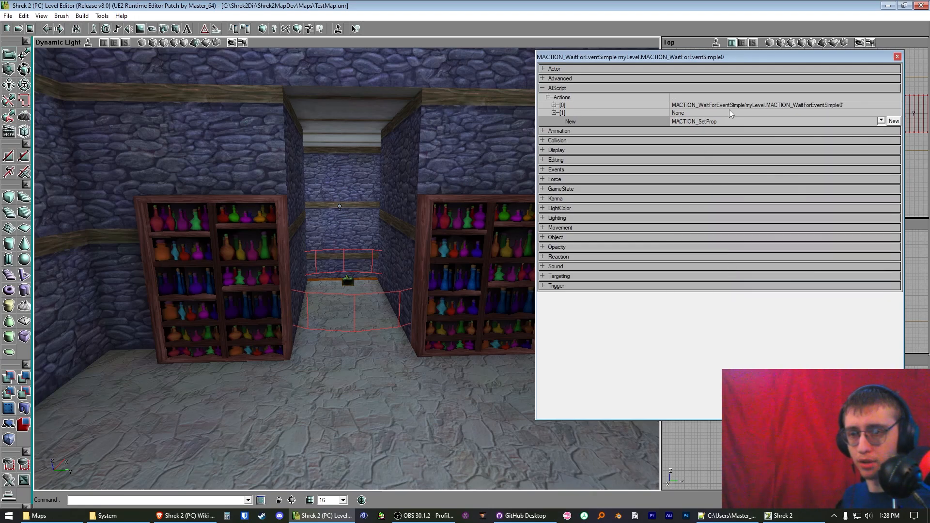
# Step: Inspect the Shrek actor's AnimTweaks, Attack and GameState properties
pyautogui.moveTo(430, 230); pyautogui.dragTo(407, 229, button='right')
pyautogui.click(303, 238)
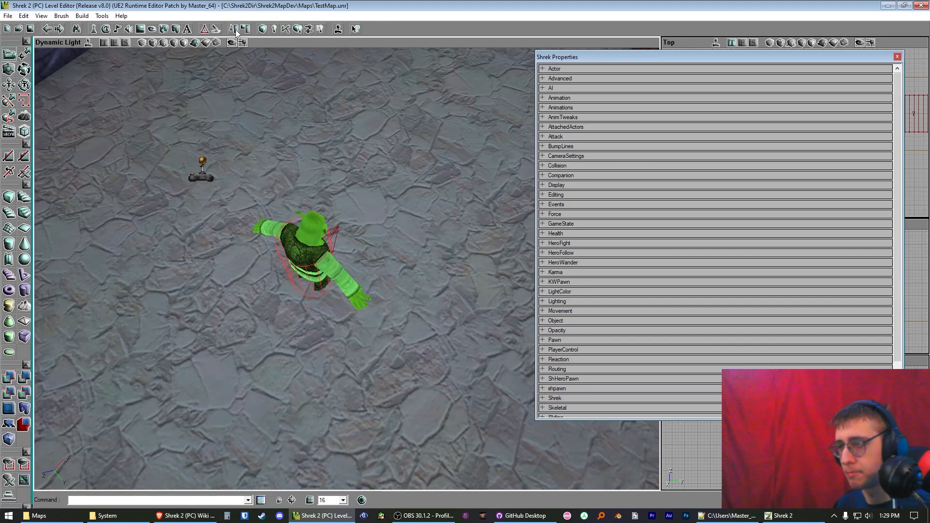
pyautogui.click(554, 118)
pyautogui.click(571, 160)
pyautogui.click(626, 294)
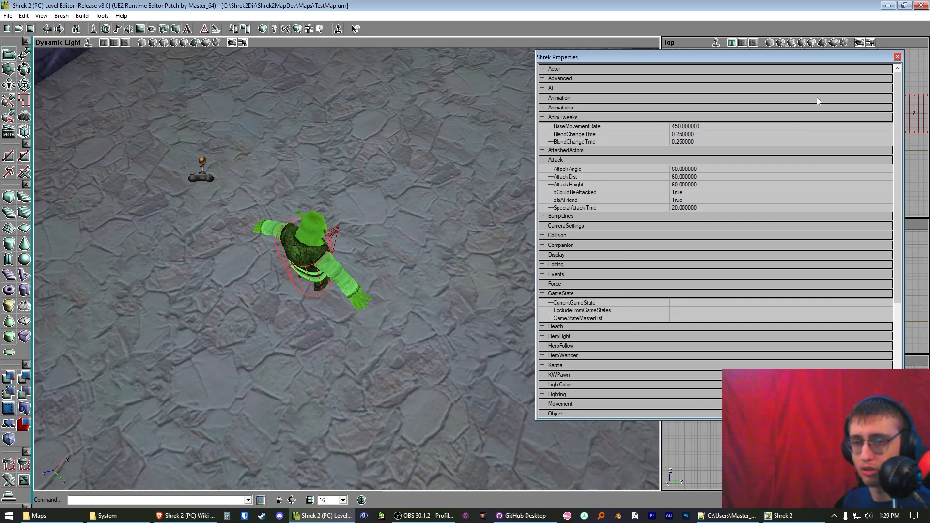
pyautogui.click(896, 57)
# Step: Add a SetPropActions entry to the MACTION_SetProp action with ActorTag CurrentPlayer and Variable Health
pyautogui.click(627, 130)
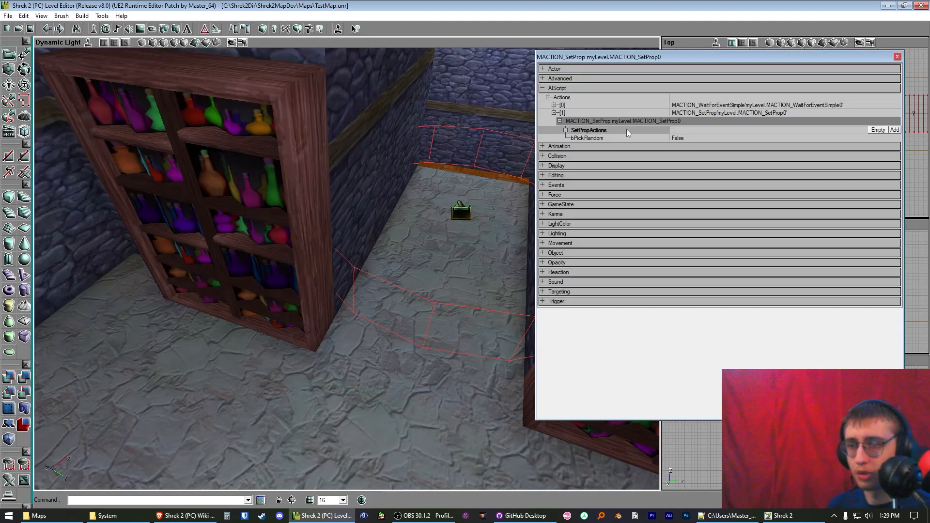
pyautogui.click(895, 130)
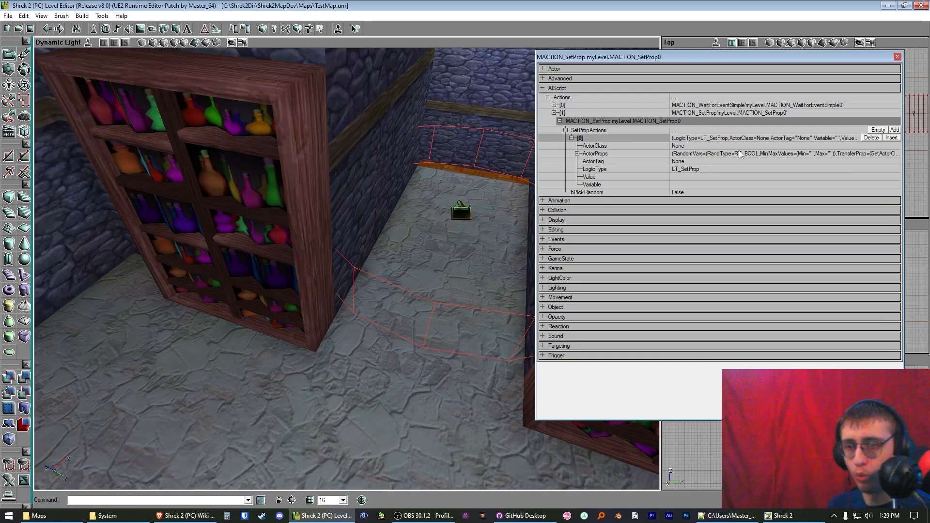
pyautogui.click(716, 161)
pyautogui.write('currentplayer')
pyautogui.press('Return')
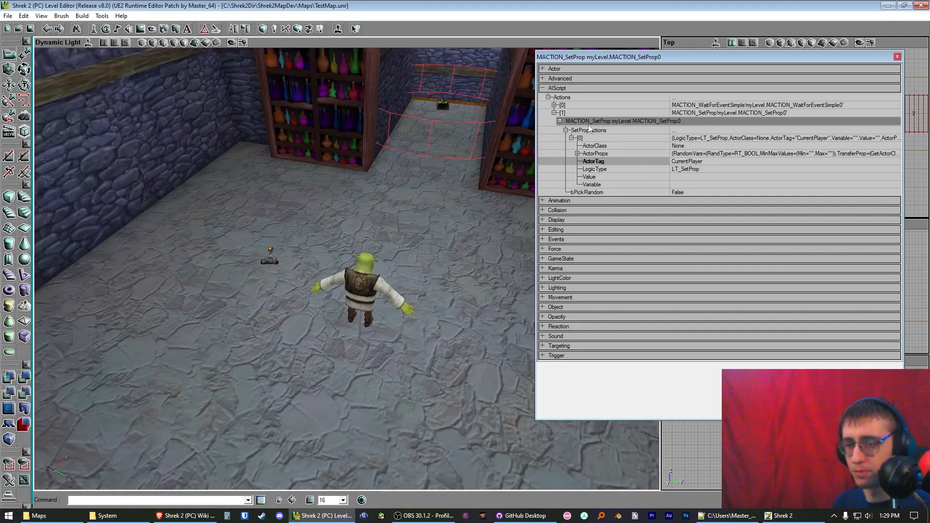
pyautogui.click(659, 185)
pyautogui.write('Health')
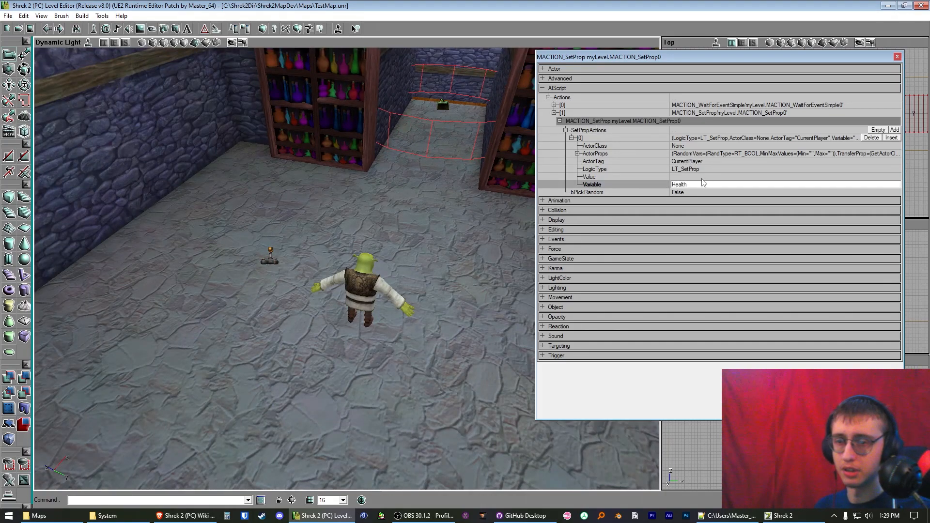
pyautogui.click(702, 177)
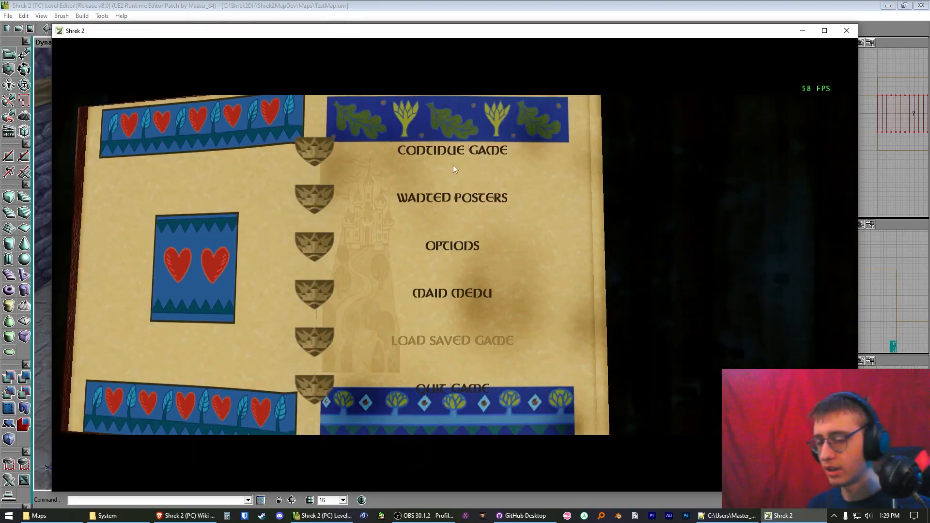
# Step: Playtest the level by running Shrek repeatedly through the corridor trigger between the bookshelves, checking the health bar, and return to the editor
pyautogui.click(452, 165)
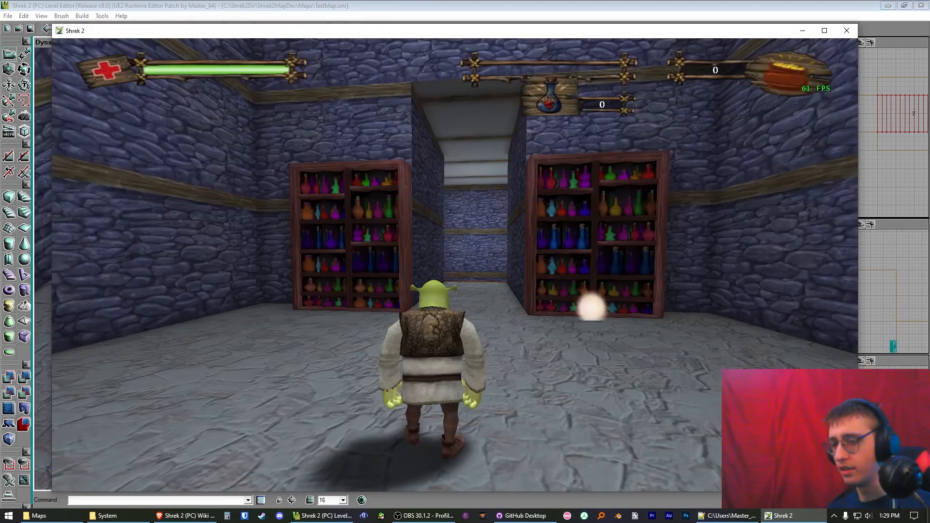
pyautogui.press('w')
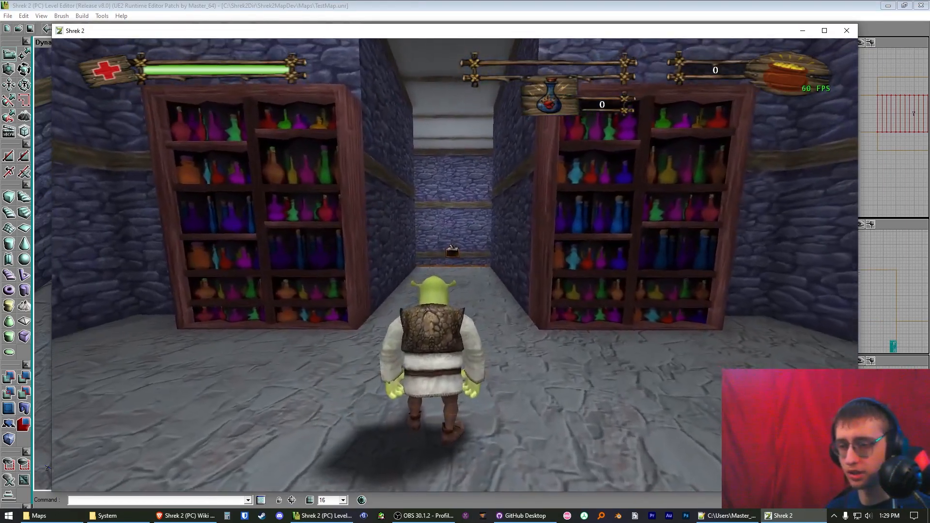
pyautogui.press('w')
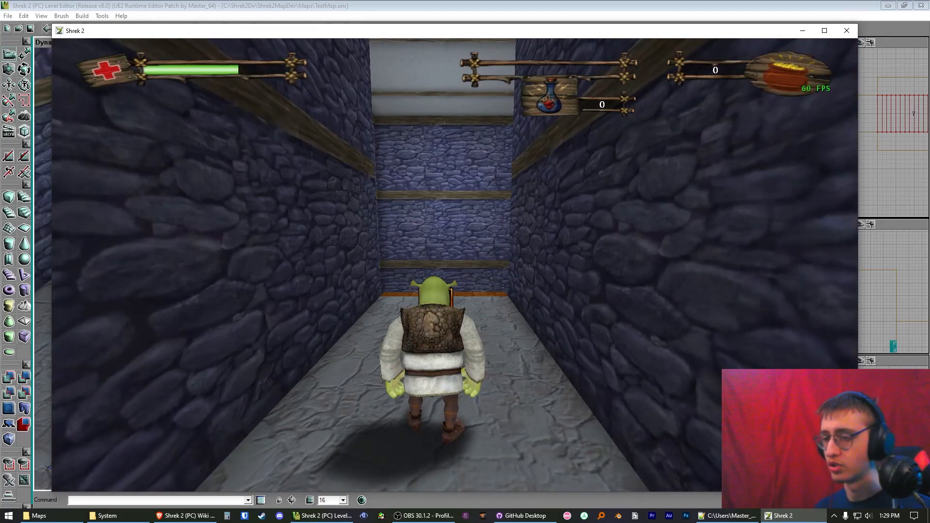
pyautogui.press('w')
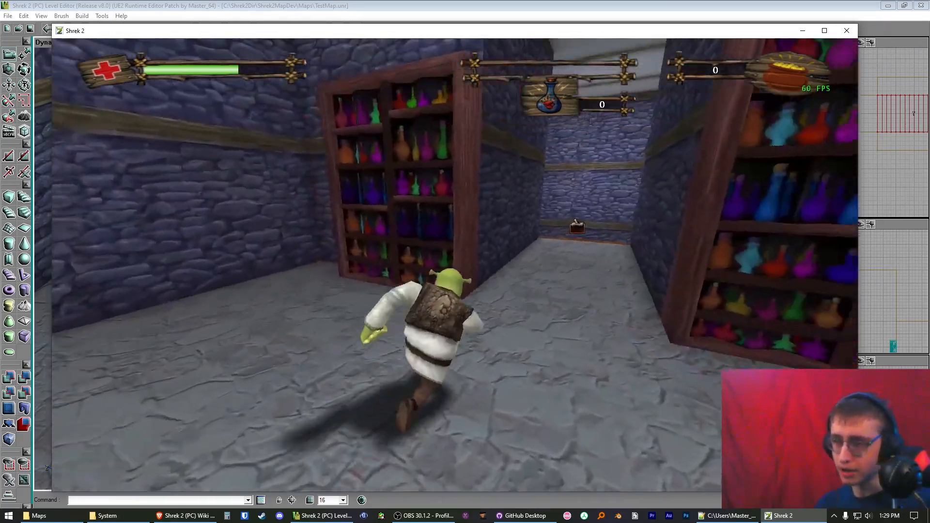
pyautogui.press('w')
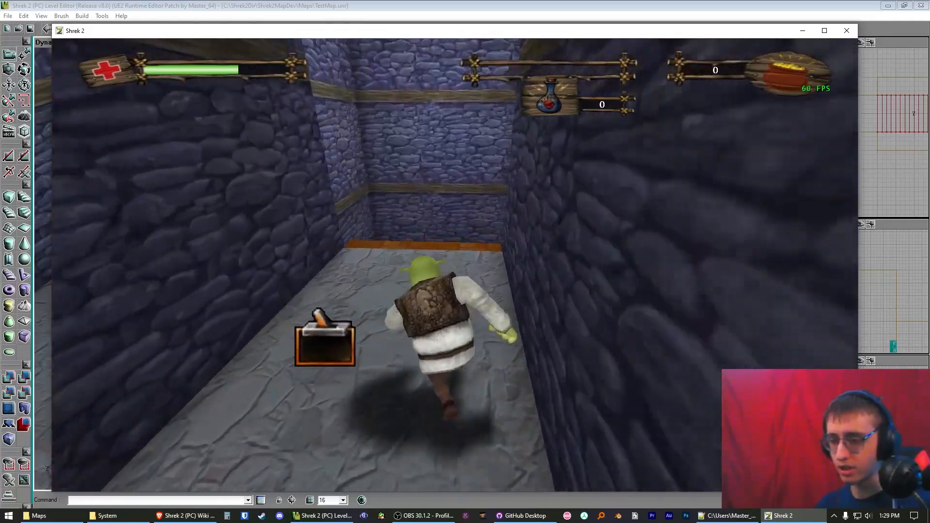
pyautogui.press('Escape')
pyautogui.click(445, 15)
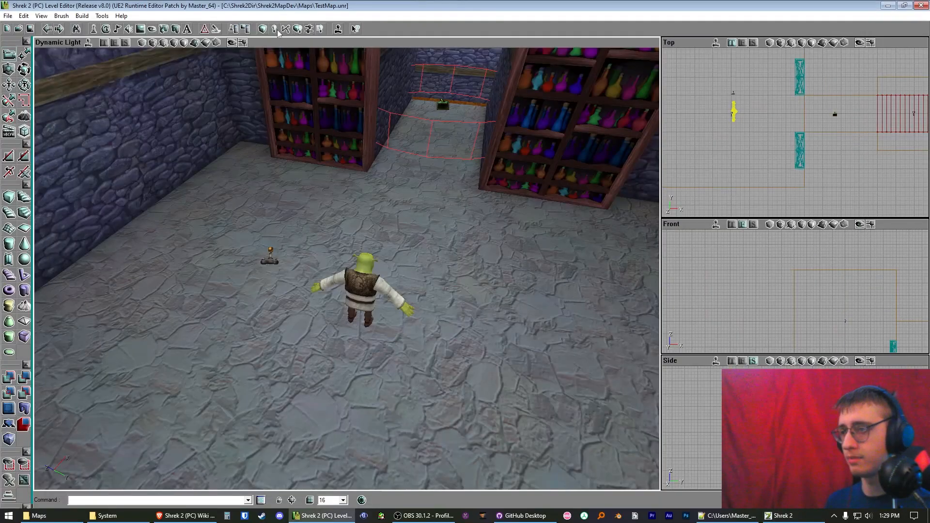
# Step: Review the scripted trigger's bTriggerOnceOnly setting among its trigger properties
pyautogui.press('F4')
pyautogui.click(695, 301)
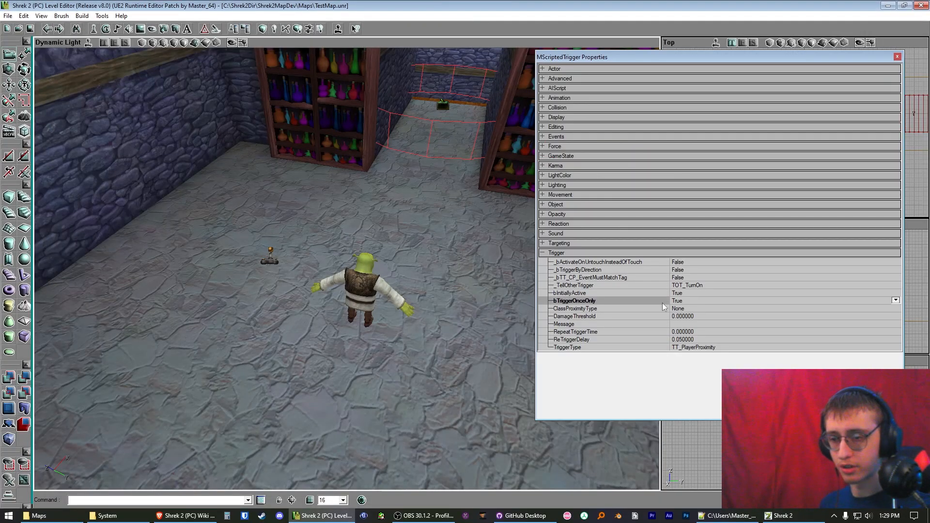
pyautogui.click(897, 56)
# Step: Switch back to the running Shrek 2 game, resume play in the first room, and return to the level editor
pyautogui.click(782, 516)
pyautogui.click(478, 166)
pyautogui.press('w')
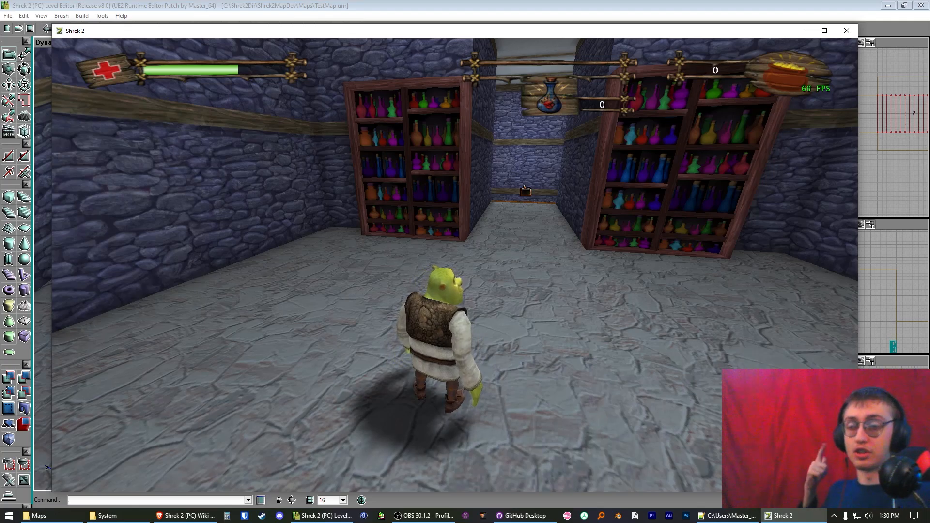
pyautogui.hotkey('alt', 'Tab')
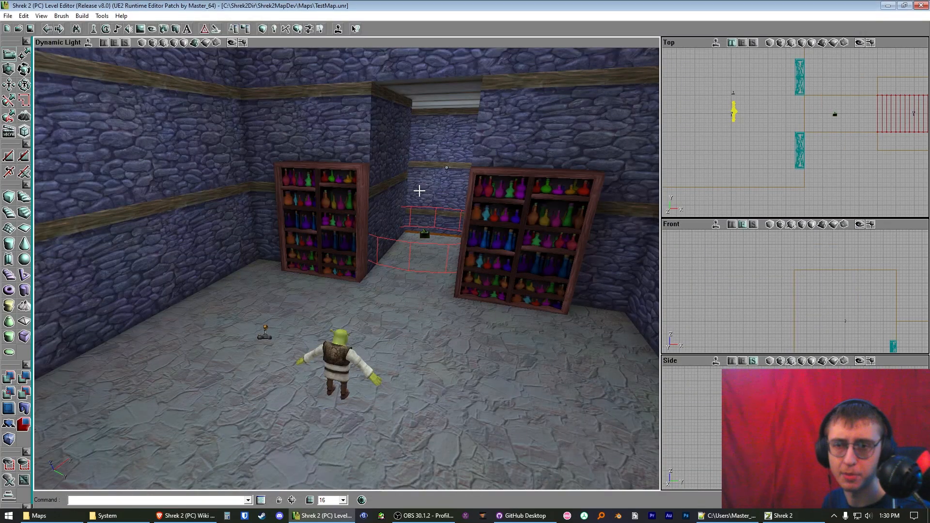
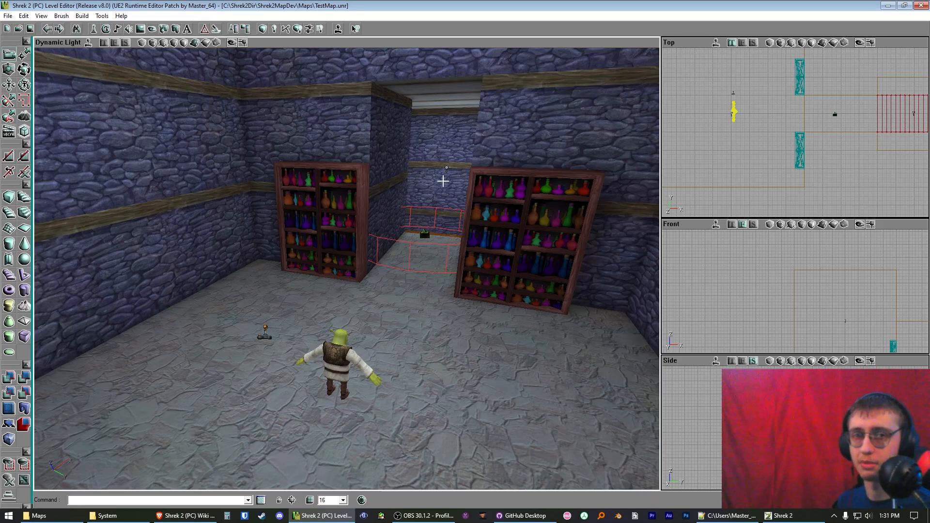
# Step: Examine the level's zones from outside in the perspective viewport's Zone/Portal view and return it to Dynamic Light
pyautogui.moveTo(323, 292); pyautogui.dragTo(357, 276, button='right')
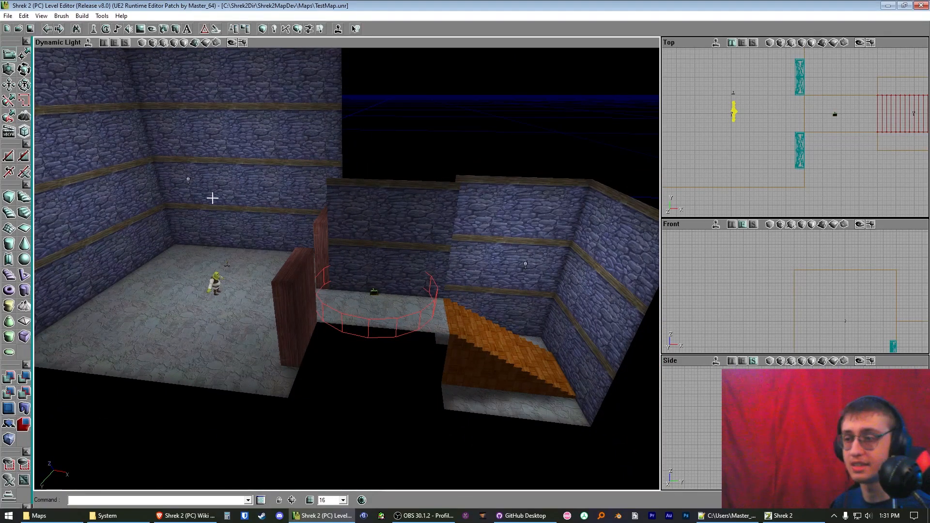
pyautogui.click(205, 43)
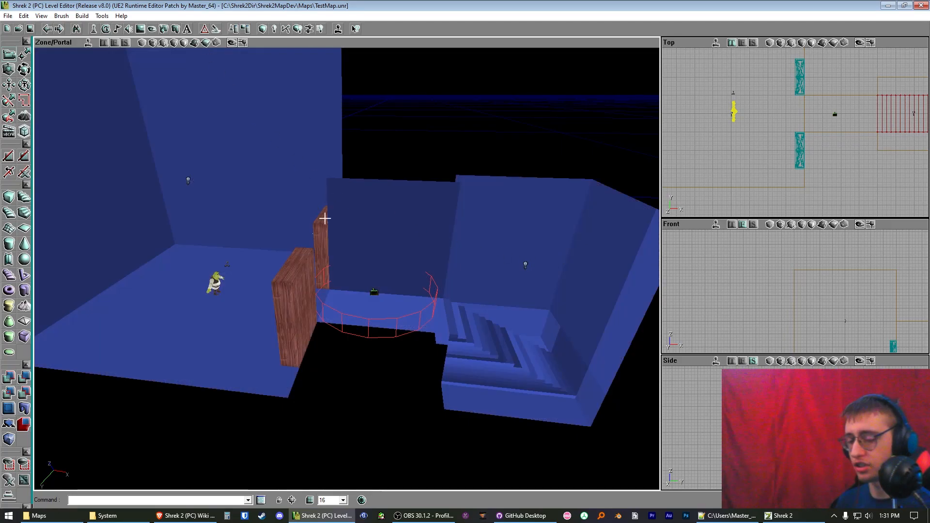
pyautogui.moveTo(321, 216); pyautogui.dragTo(322, 251)
pyautogui.moveTo(513, 184); pyautogui.dragTo(532, 248, button='right')
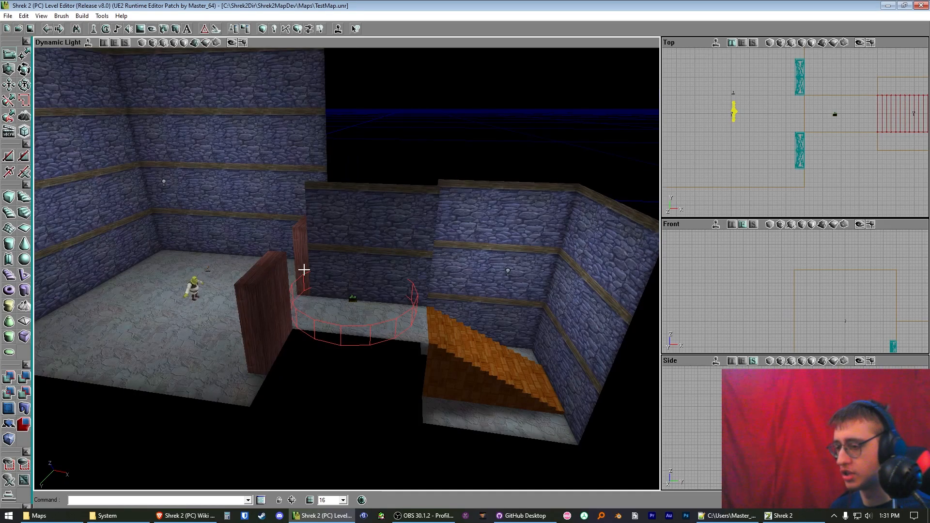
# Step: Open the SheetBuilder and build a 256 by 256 sheet brush with the AX_Horizontal axis
pyautogui.rightClick(25, 229)
pyautogui.moveTo(78, 212); pyautogui.dragTo(794, 222)
pyautogui.moveTo(504, 251)
pyautogui.mouseDown(button='right')
pyautogui.moveTo(525, 286)
pyautogui.moveTo(508, 261)
pyautogui.mouseUp(button='right')
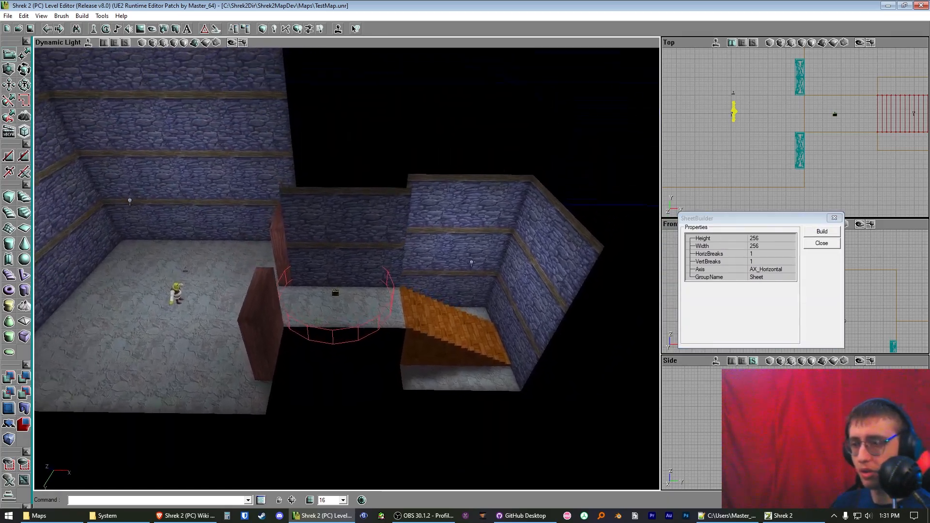
pyautogui.moveTo(504, 251); pyautogui.dragTo(504, 218)
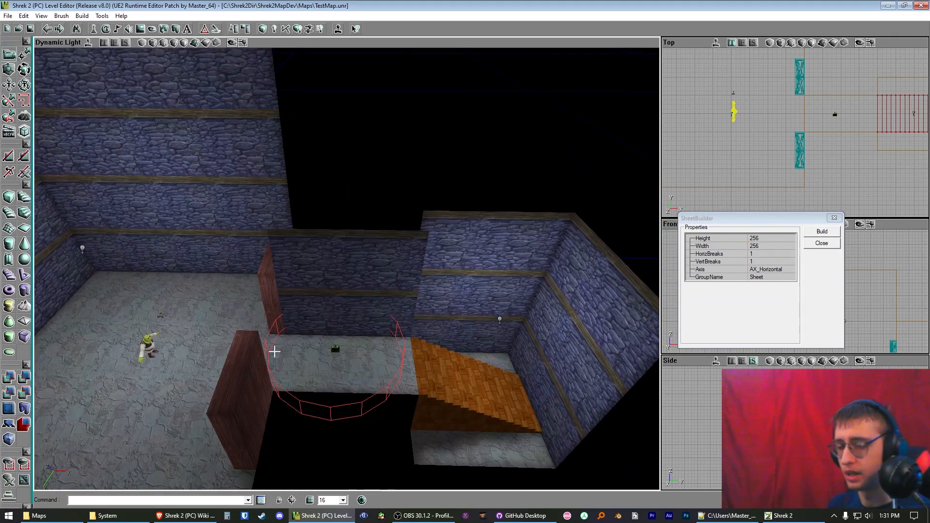
pyautogui.moveTo(428, 363); pyautogui.dragTo(429, 375, button='right')
pyautogui.moveTo(441, 329); pyautogui.dragTo(465, 357, button='right')
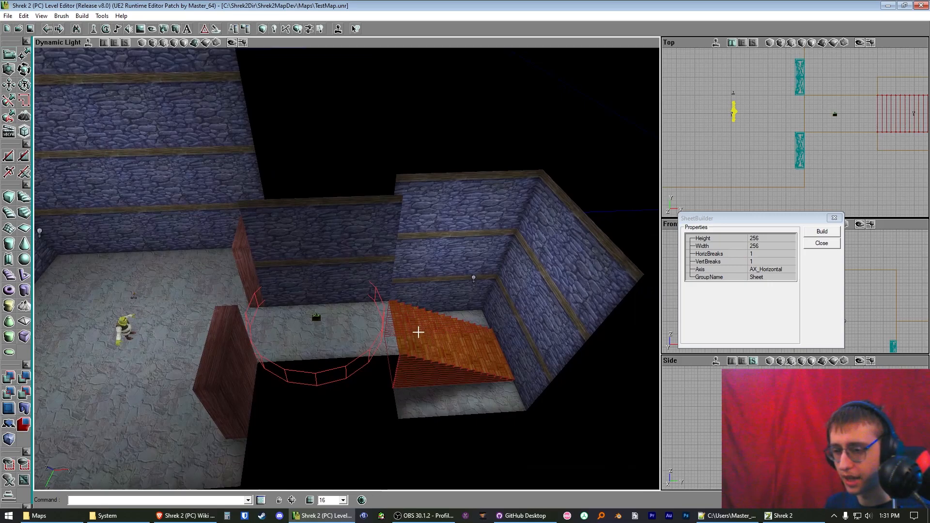
pyautogui.click(824, 232)
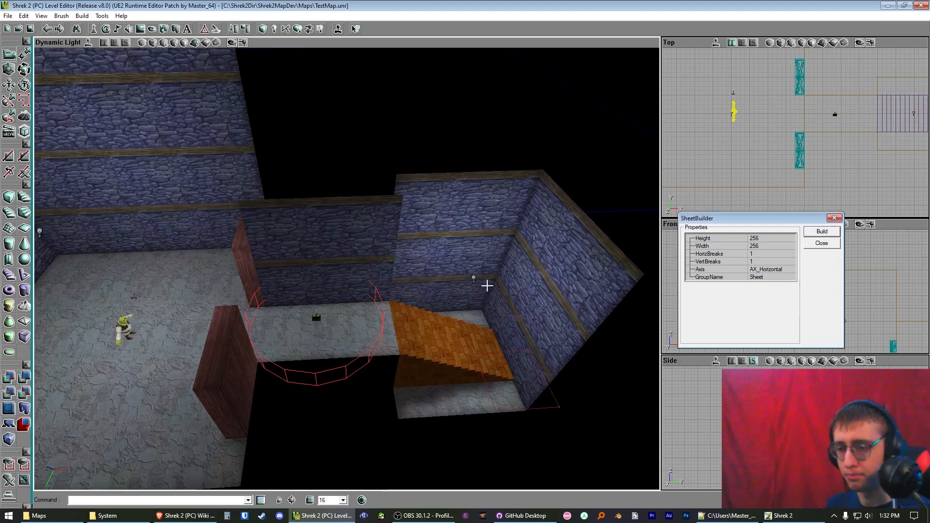
# Step: Rebuild the sheet brush upright near the foot of the stairs with its axis set to AX_YAxis
pyautogui.click(772, 269)
pyautogui.click(789, 269)
pyautogui.click(765, 290)
pyautogui.moveTo(466, 309)
pyautogui.mouseDown(button='right')
pyautogui.moveTo(467, 293)
pyautogui.moveTo(477, 300)
pyautogui.moveTo(466, 309)
pyautogui.mouseUp(button='right')
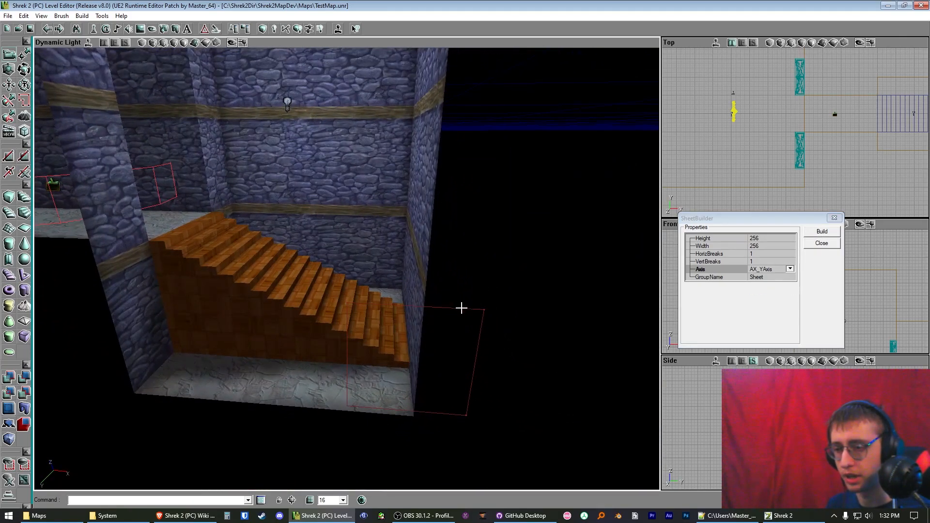
pyautogui.click(481, 308)
pyautogui.moveTo(468, 265); pyautogui.dragTo(398, 95, button='right')
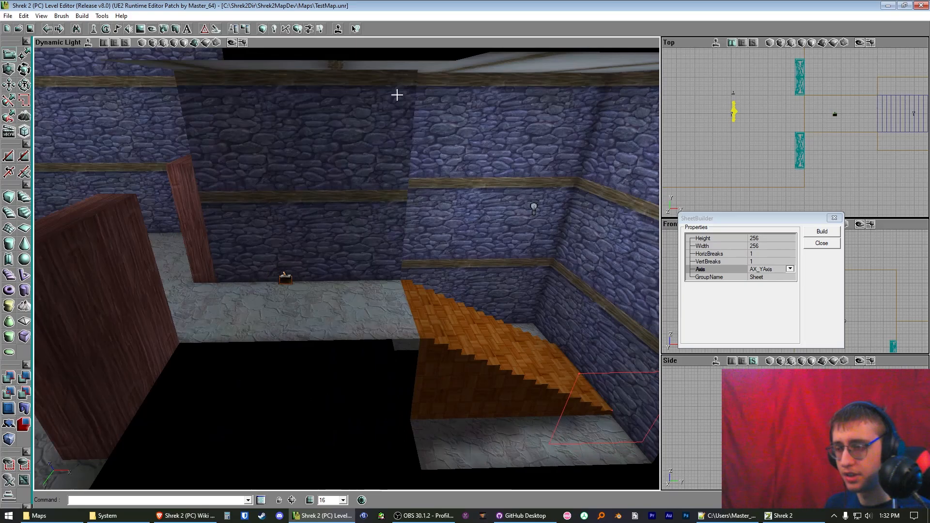
# Step: Set the sheet's height to 512, rebuild the brush and close the SheetBuilder
pyautogui.click(770, 238)
pyautogui.write('512')
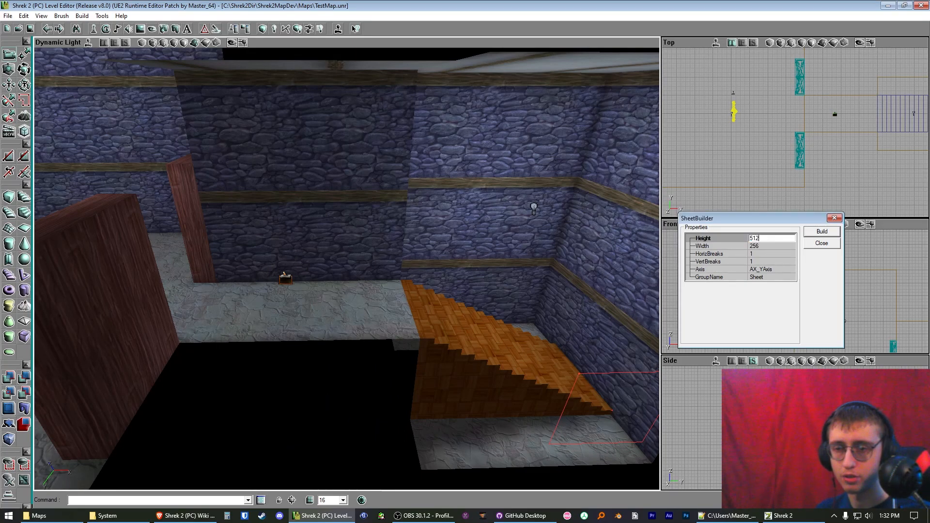
pyautogui.click(765, 248)
pyautogui.click(822, 231)
pyautogui.moveTo(562, 265); pyautogui.dragTo(582, 298)
pyautogui.click(829, 244)
# Step: Move the sheet brush into the doorway between the two bookcases, where the corridor meets the first room
pyautogui.moveTo(797, 107); pyautogui.dragTo(695, 127)
pyautogui.keyDown('ctrl'); pyautogui.moveTo(891, 163); pyautogui.dragTo(894, 163, button='right'); pyautogui.keyUp('ctrl')
pyautogui.keyDown('ctrl'); pyautogui.moveTo(891, 163); pyautogui.dragTo(745, 144); pyautogui.keyUp('ctrl')
pyautogui.moveTo(578, 195); pyautogui.dragTo(550, 169, button='right')
pyautogui.keyDown('ctrl'); pyautogui.moveTo(577, 194); pyautogui.dragTo(577, 163); pyautogui.keyUp('ctrl')
pyautogui.moveTo(577, 195); pyautogui.dragTo(548, 198, button='right')
pyautogui.moveTo(577, 194); pyautogui.dragTo(469, 80)
pyautogui.moveTo(381, 148); pyautogui.dragTo(361, 225)
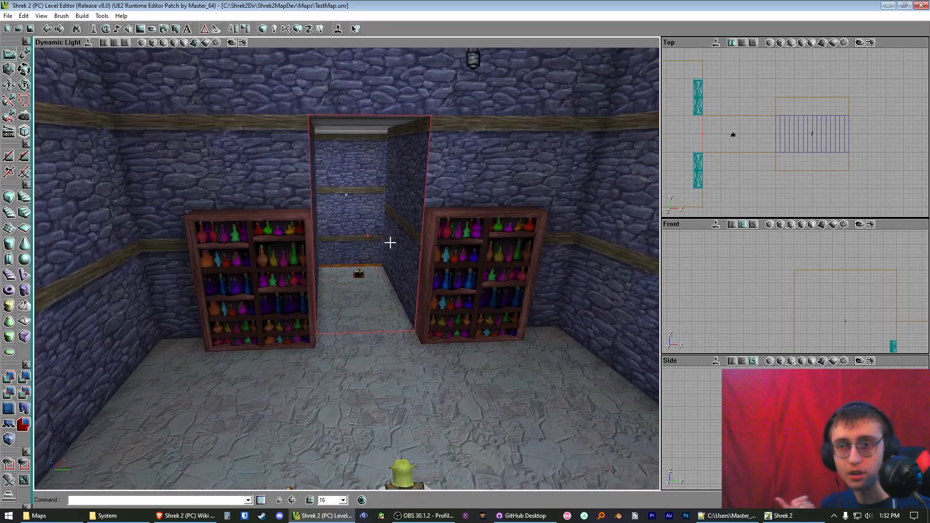
# Step: Check the first room and corridor in the perspective viewport's Zone/Portal view and return it to Dynamic Light
pyautogui.click(206, 42)
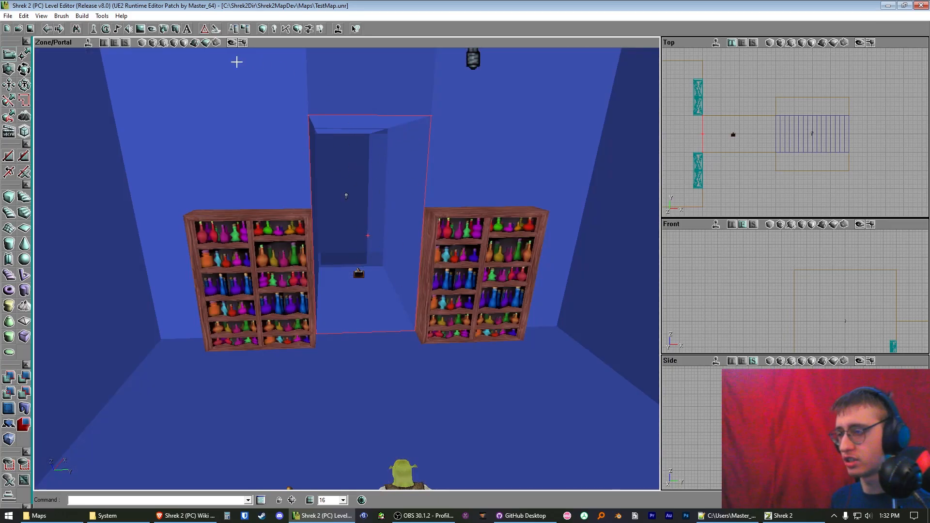
pyautogui.click(196, 44)
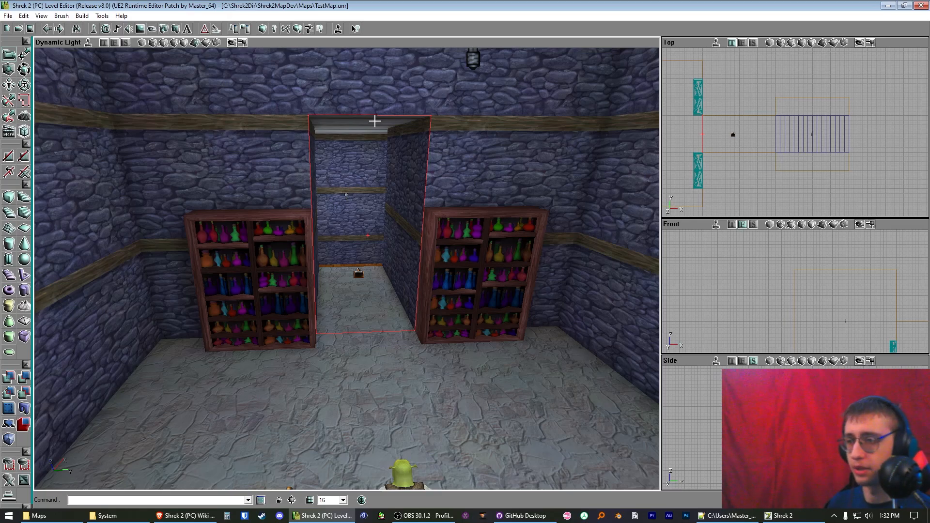
pyautogui.moveTo(371, 164); pyautogui.dragTo(478, 153)
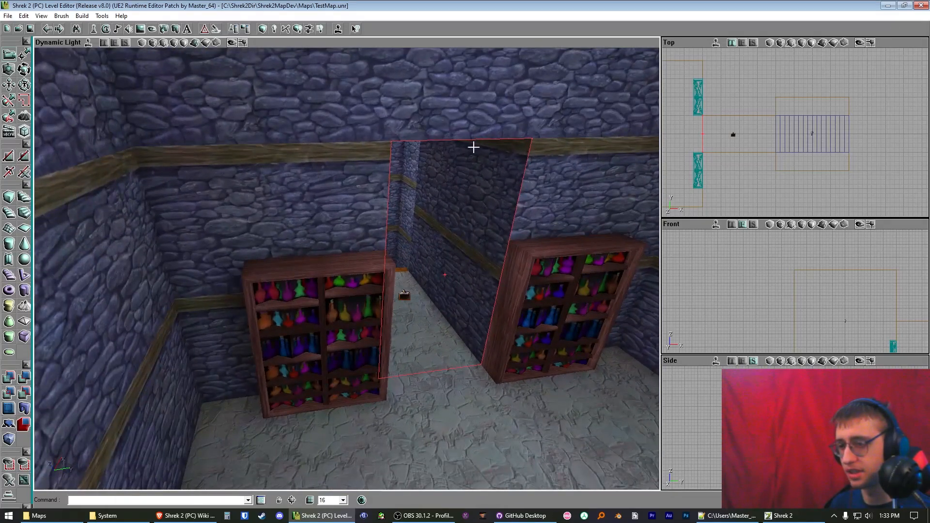
pyautogui.moveTo(430, 176); pyautogui.dragTo(397, 175)
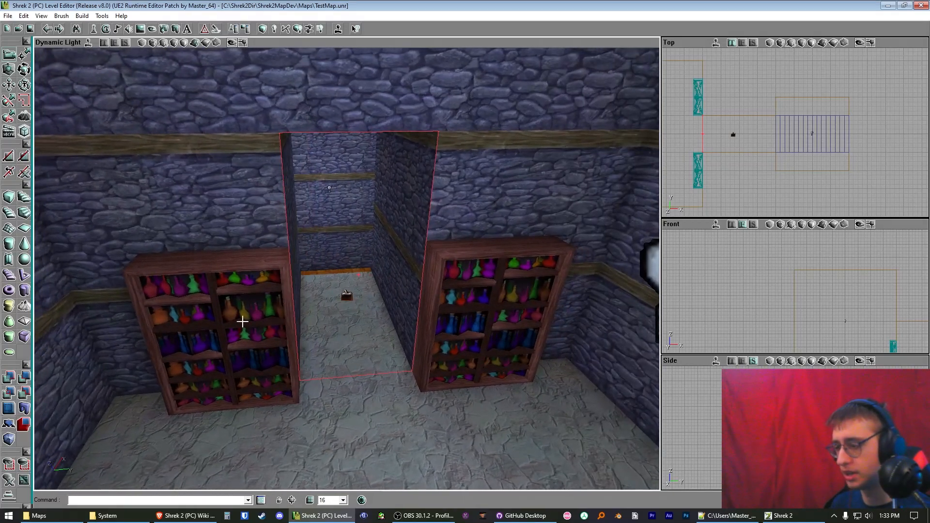
# Step: Add the doorway sheet as a special brush with the Zone Portal prefab and close the Add Special dialog
pyautogui.click(10, 411)
pyautogui.click(473, 238)
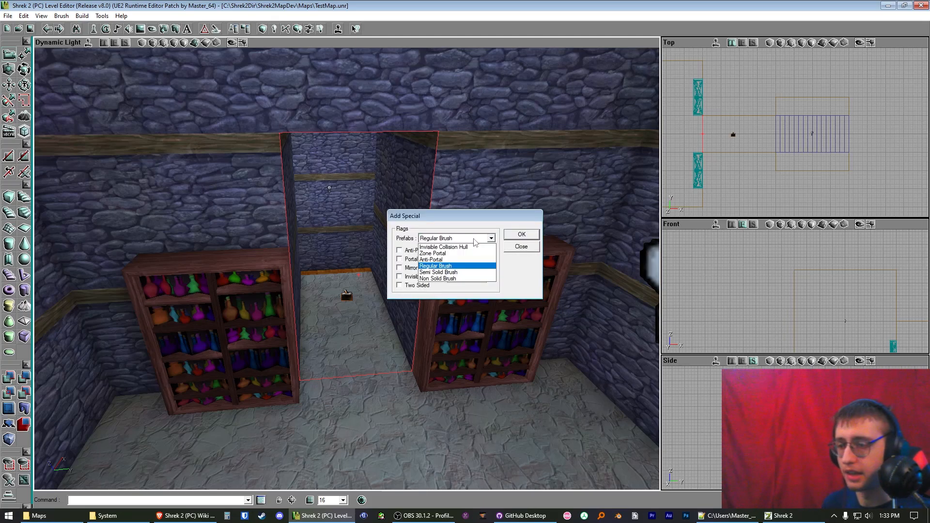
pyautogui.click(452, 259)
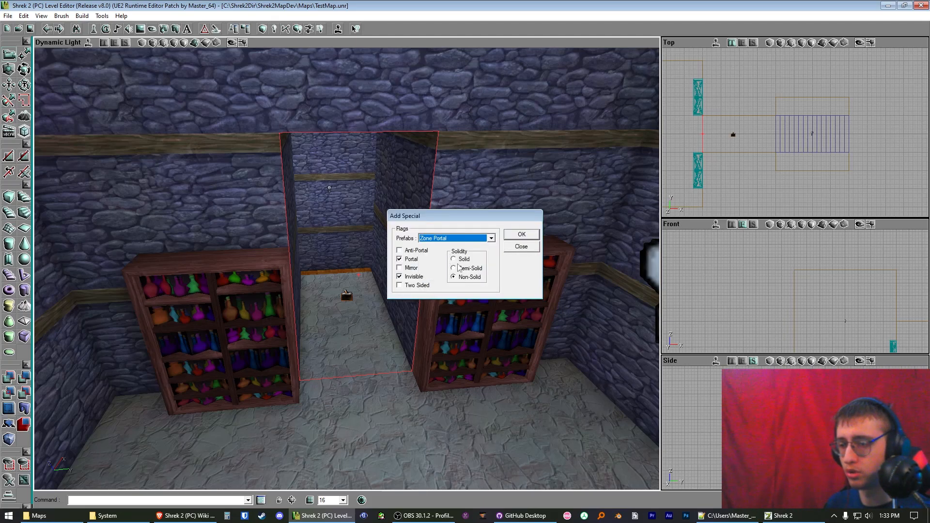
pyautogui.moveTo(459, 220); pyautogui.dragTo(624, 230)
pyautogui.click(687, 246)
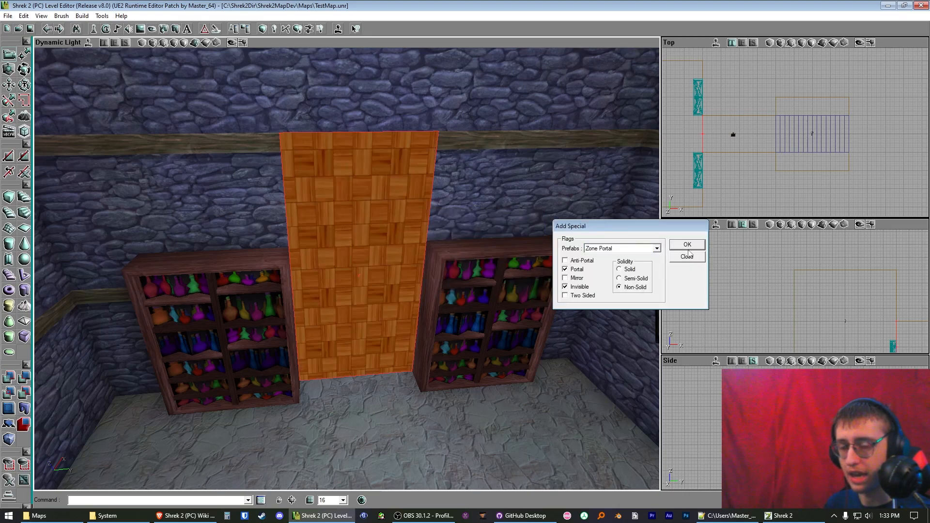
pyautogui.click(686, 256)
# Step: Move the sheet brush to the corridor's end at the top of the stairs and add a second Zone Portal there
pyautogui.moveTo(533, 291); pyautogui.dragTo(504, 262)
pyautogui.moveTo(341, 124); pyautogui.dragTo(370, 110)
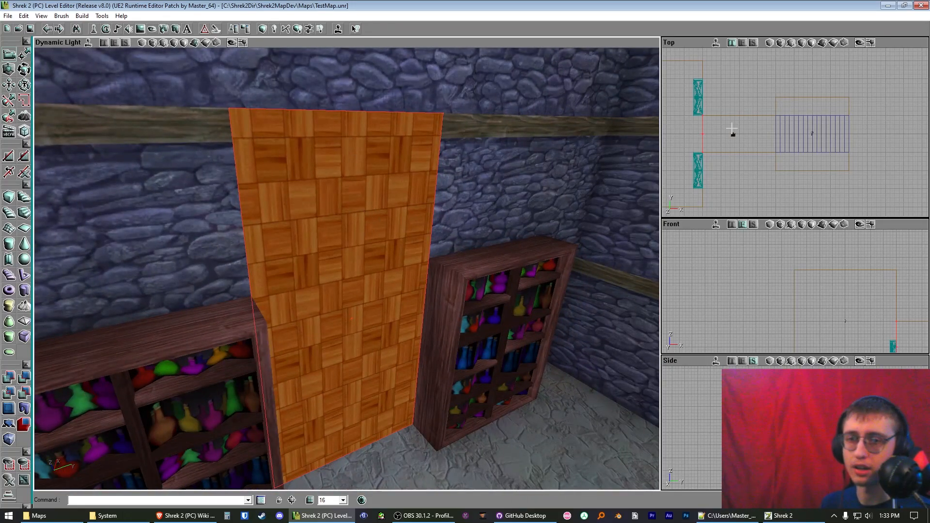
pyautogui.moveTo(732, 128); pyautogui.dragTo(729, 132)
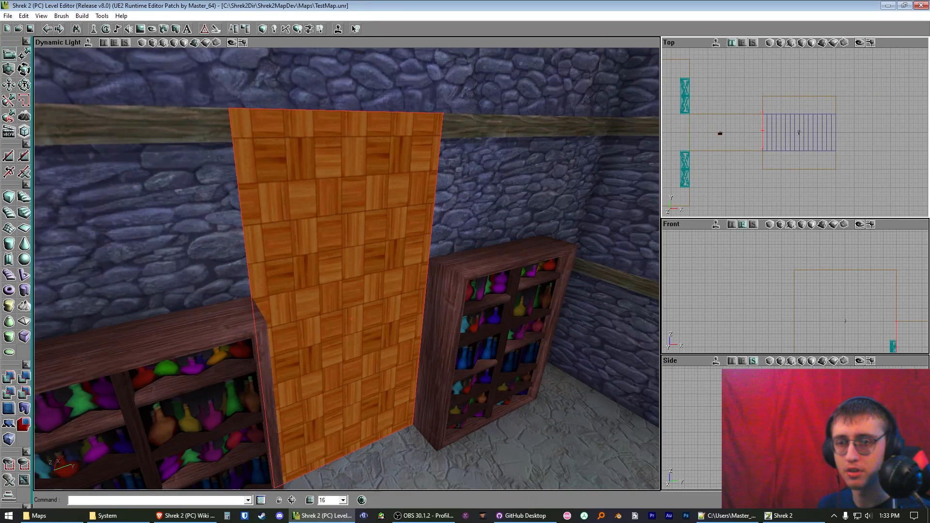
pyautogui.moveTo(364, 196); pyautogui.dragTo(496, 262)
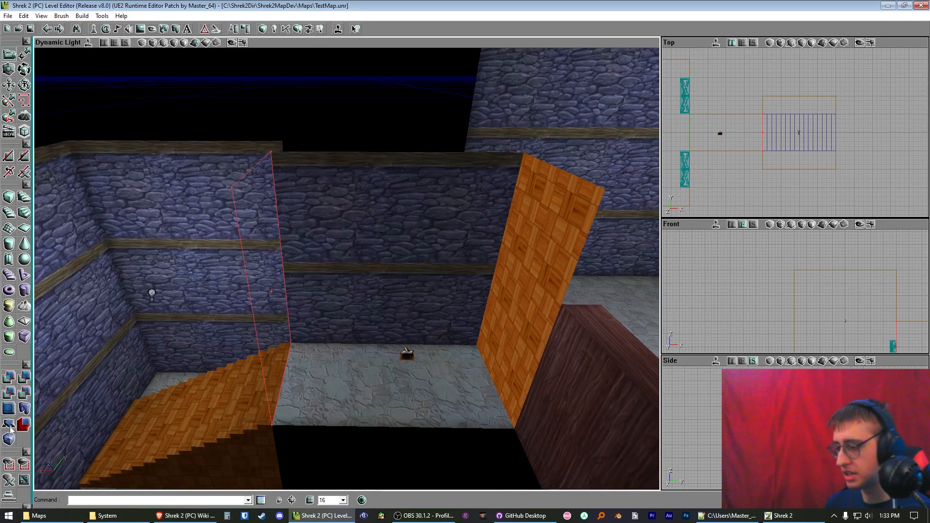
pyautogui.click(10, 426)
pyautogui.click(687, 246)
pyautogui.click(688, 258)
# Step: Rebuild the level and examine the separate zones from outside in the perspective viewport's Zone/Portal view
pyautogui.moveTo(412, 291); pyautogui.dragTo(429, 252, button='right')
pyautogui.click(298, 29)
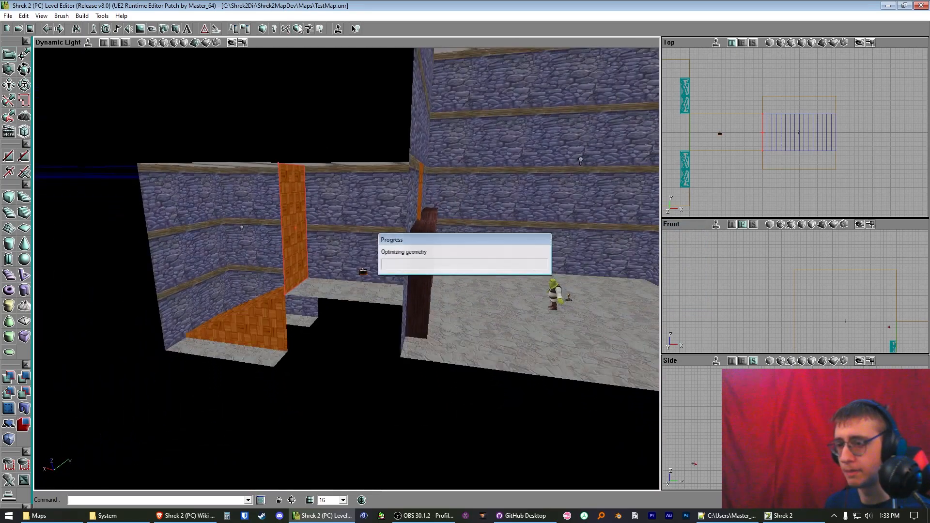
pyautogui.click(195, 43)
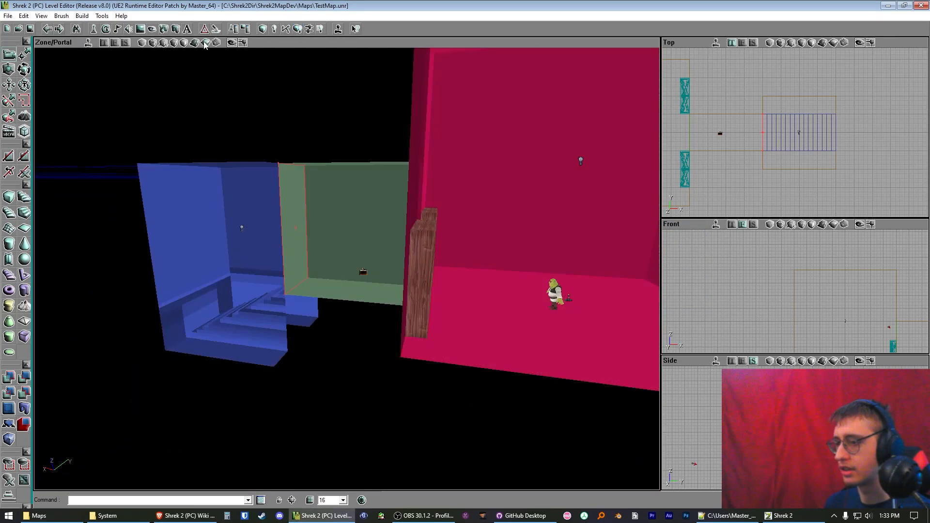
pyautogui.moveTo(371, 183); pyautogui.dragTo(504, 242, button='right')
pyautogui.moveTo(291, 170); pyautogui.dragTo(302, 184, button='right')
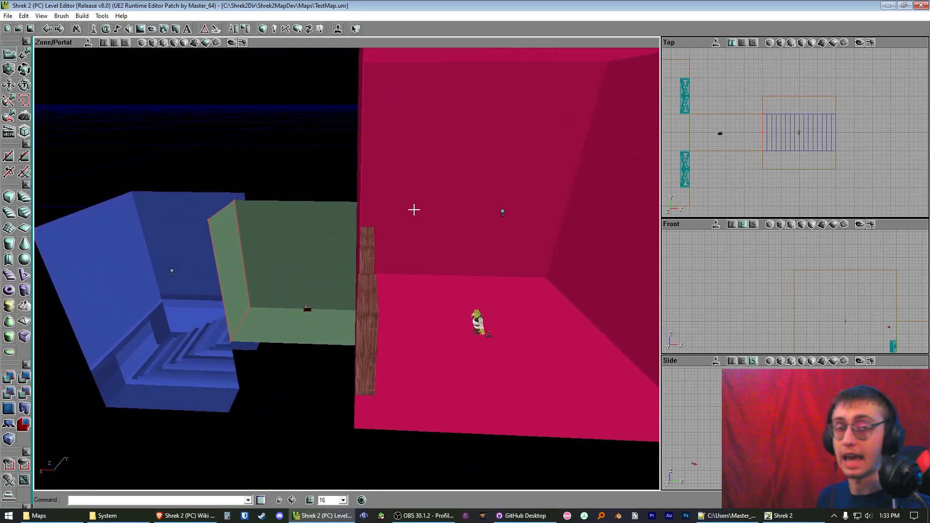
pyautogui.moveTo(414, 210); pyautogui.dragTo(416, 227)
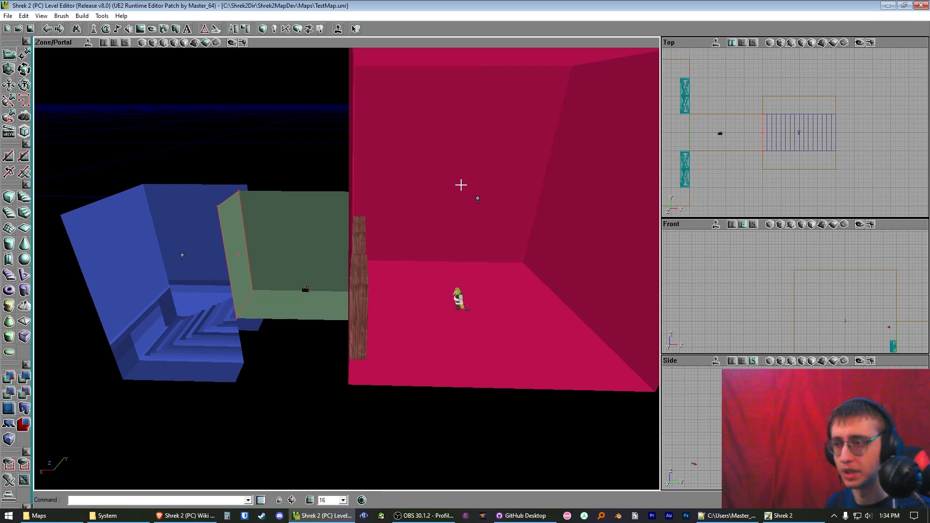
# Step: Switch to the running Shrek 2 game, resume play and run Shrek through the corridor to the stairs
pyautogui.hotkey('alt', 'Tab')
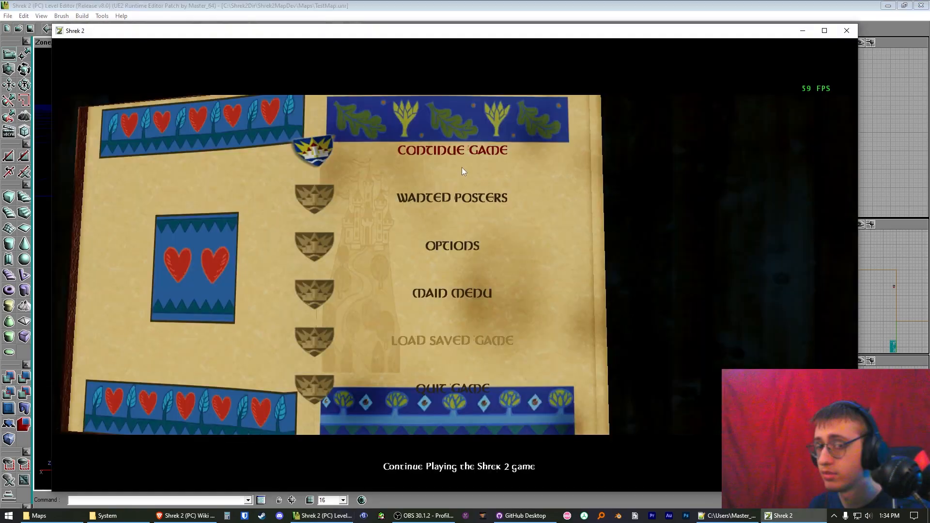
pyautogui.click(461, 167)
pyautogui.press('w')
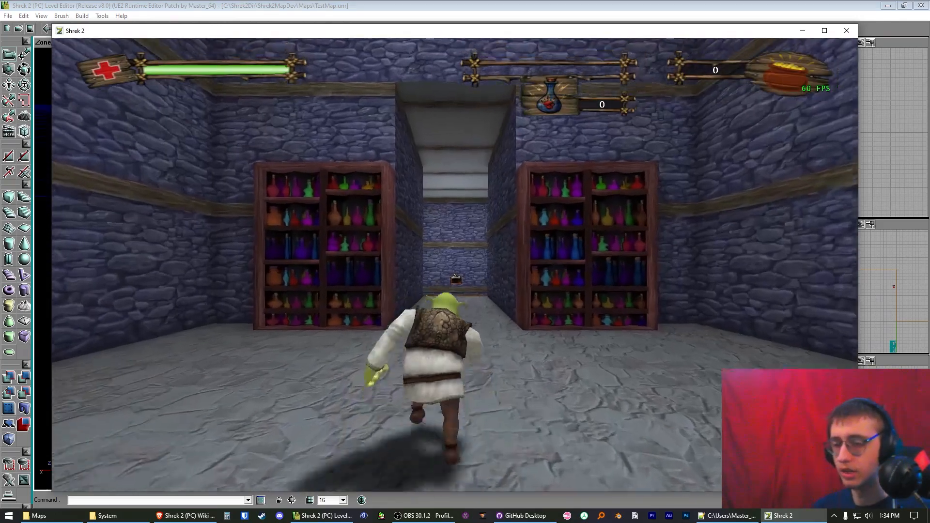
pyautogui.press('w')
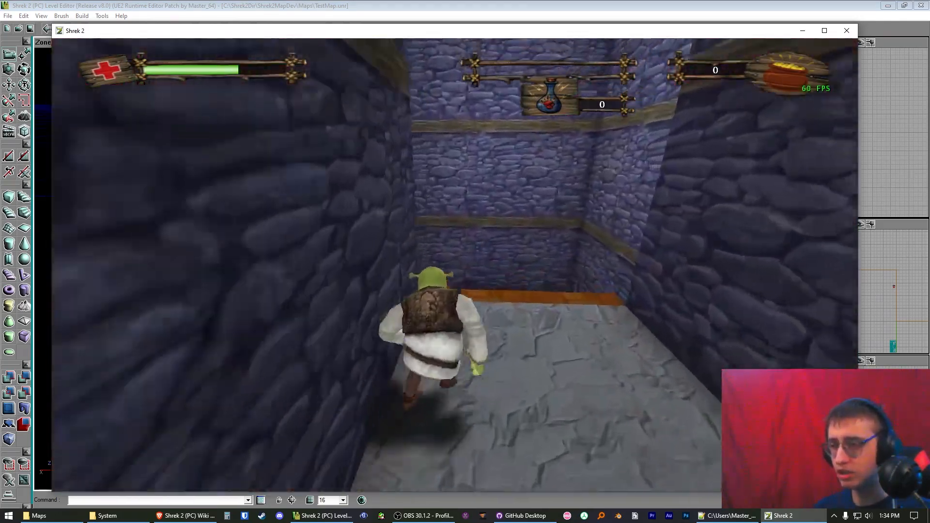
pyautogui.press('w')
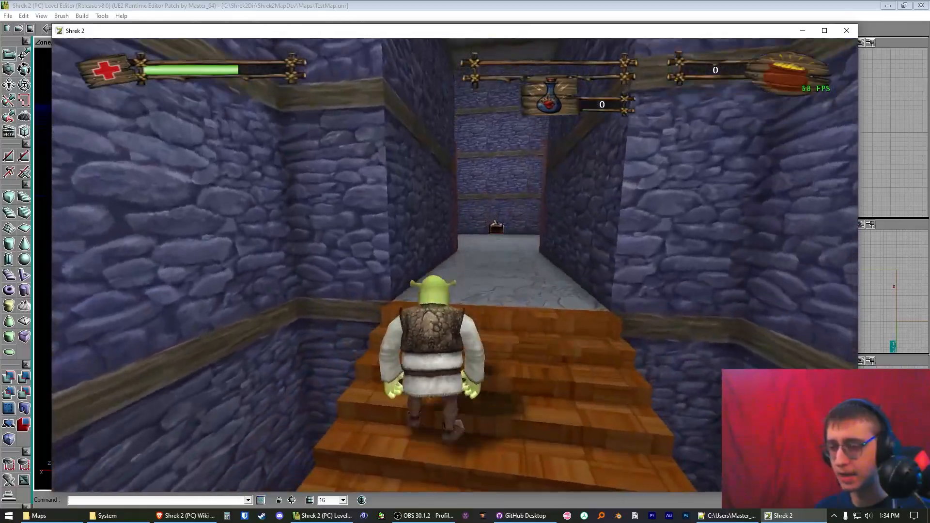
# Step: Turn on wireframe rendering in the game with the console command rmode 1 and move Shrek around the stairs
pyautogui.press('Tab')
pyautogui.write('rmode 1')
pyautogui.press('Return')
pyautogui.press('s')
pyautogui.press('w')
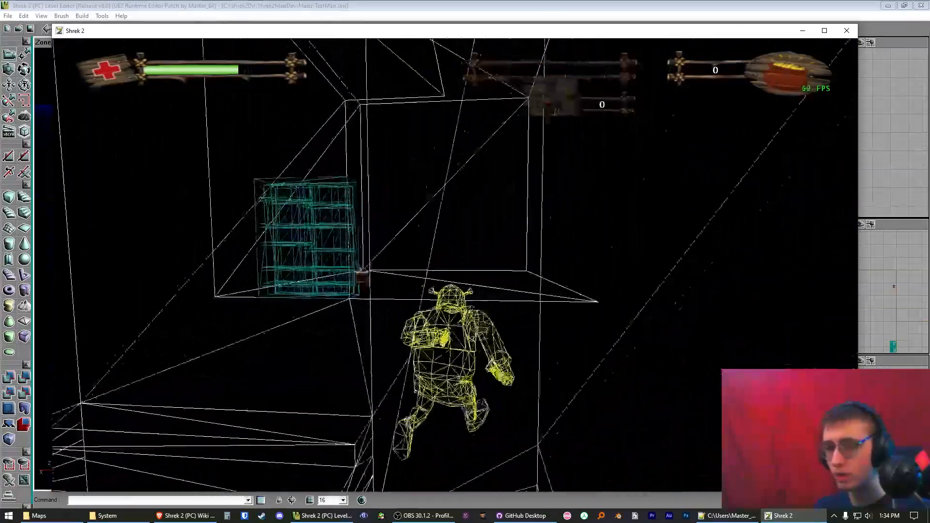
# Step: Run and jump Shrek around the stairs and back to the first room to examine which geometry renders in wireframe
pyautogui.press('w')
pyautogui.press('space')
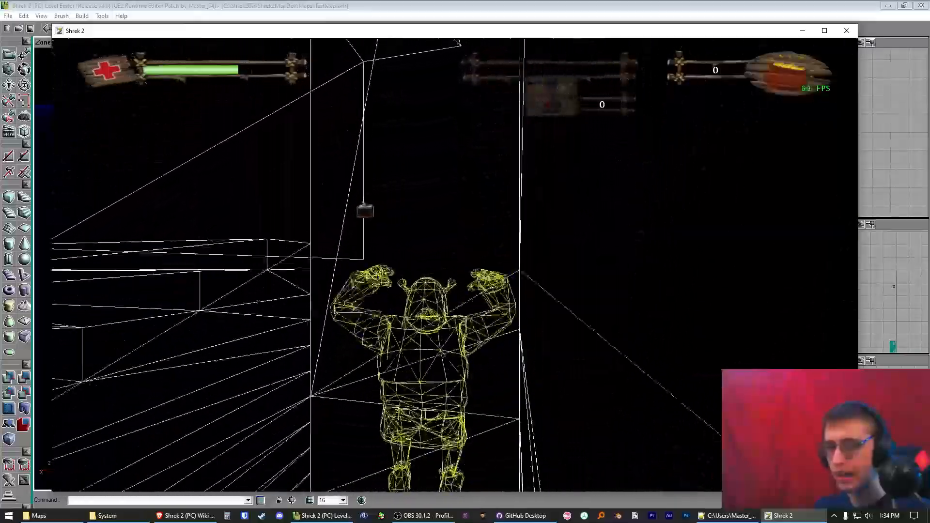
pyautogui.press('w')
pyautogui.press('space')
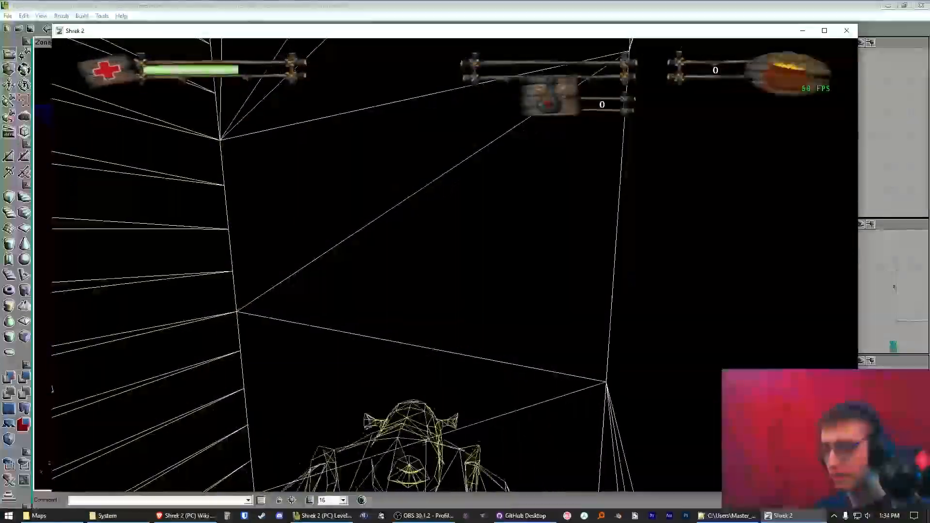
pyautogui.press('w')
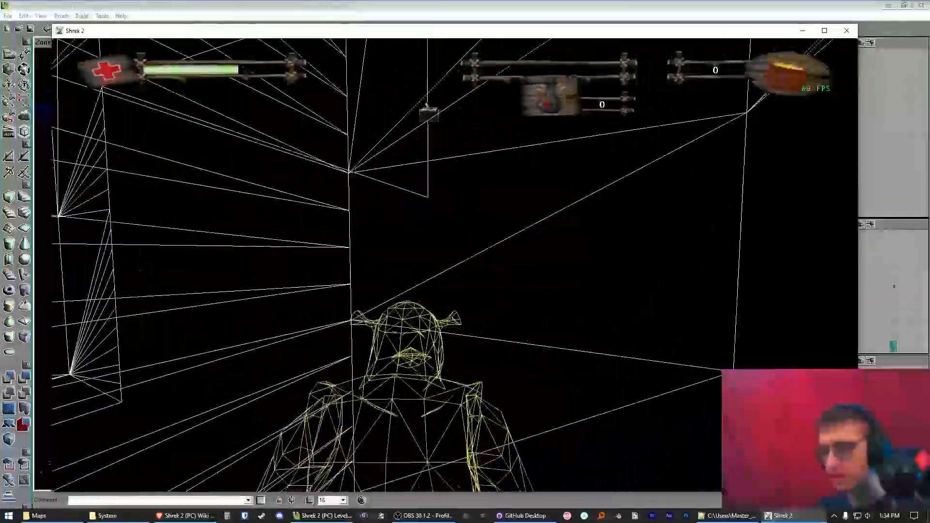
pyautogui.press('s')
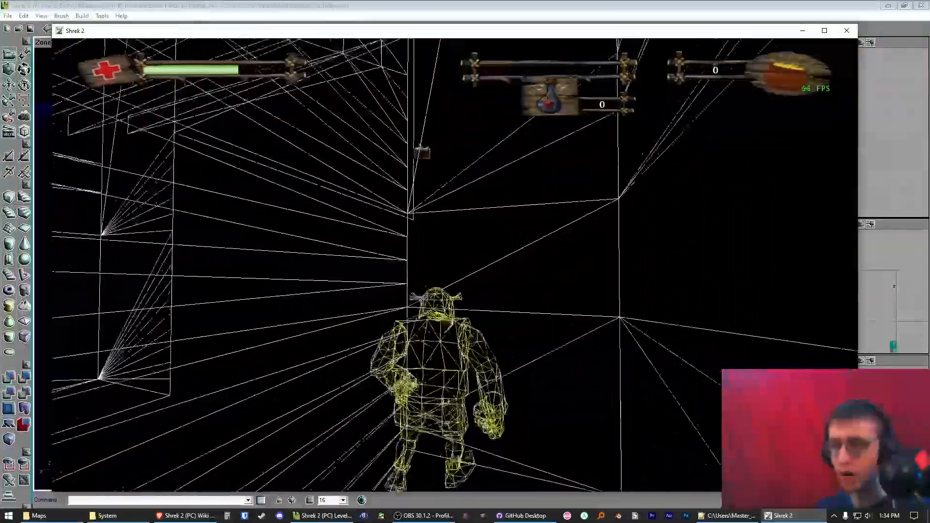
pyautogui.press('space')
pyautogui.press('w')
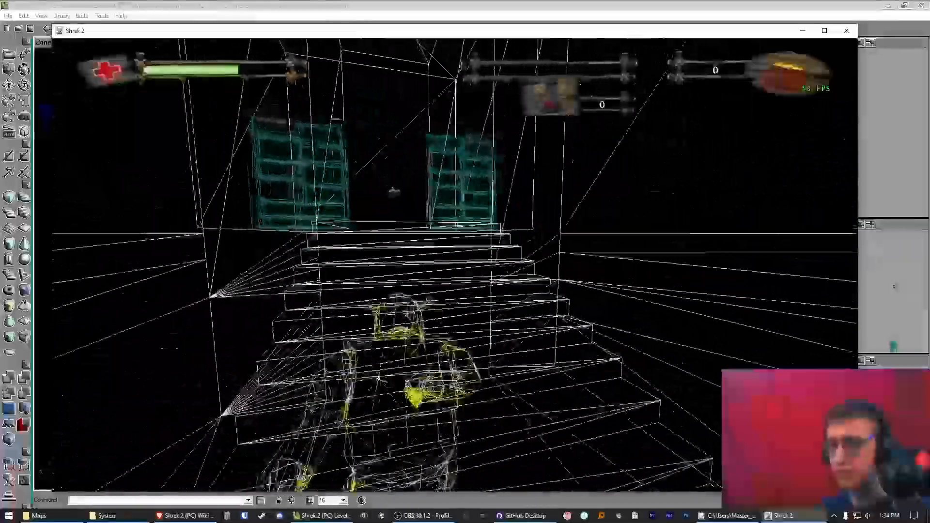
pyautogui.press('space')
pyautogui.press('space')
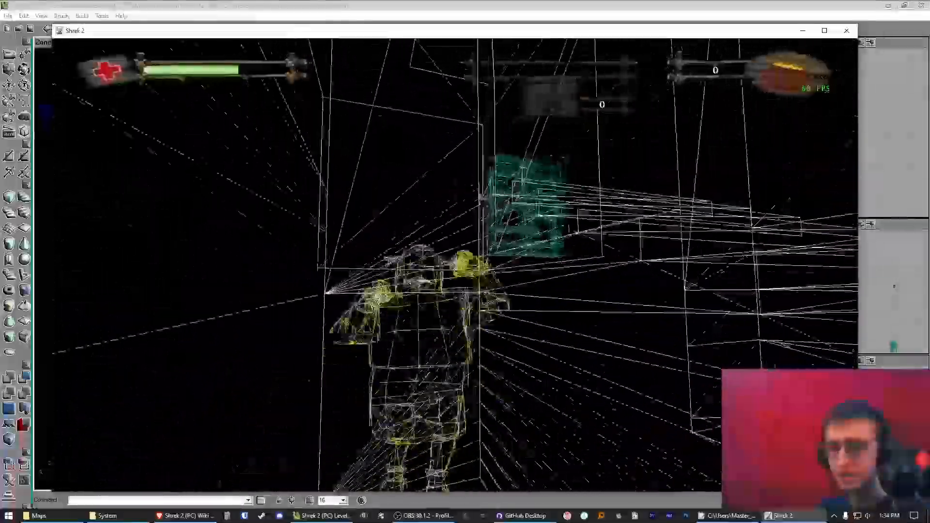
pyautogui.press('w')
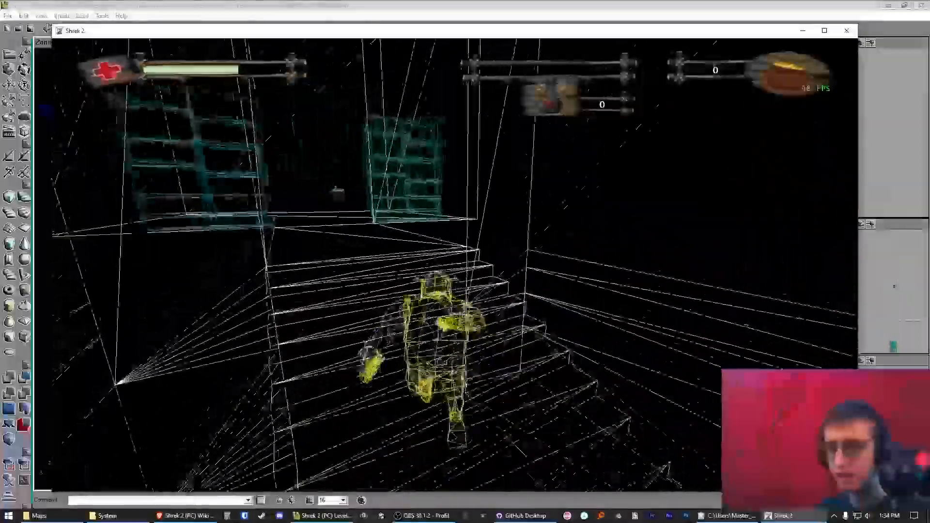
pyautogui.press('w')
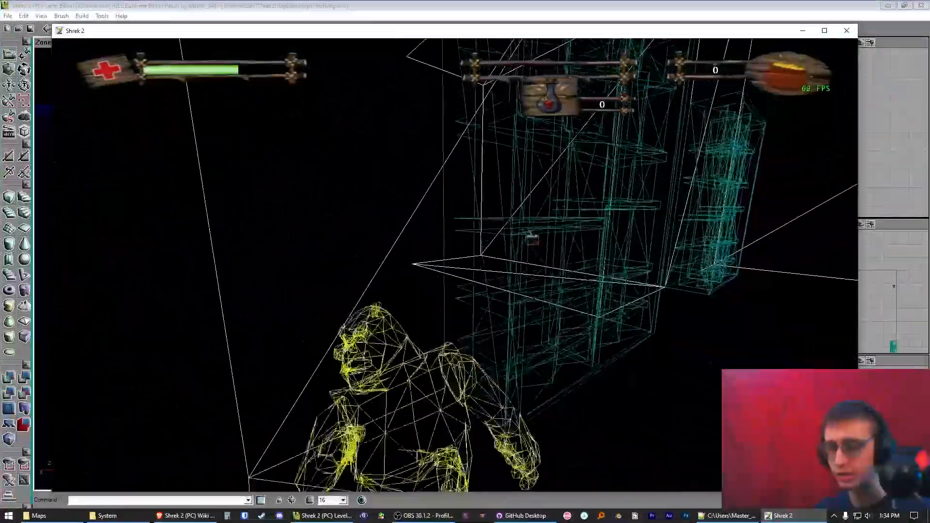
# Step: Restore the game's normal textured rendering and bring Shrek to face the corridor between the bookcases
pyautogui.press('Tab')
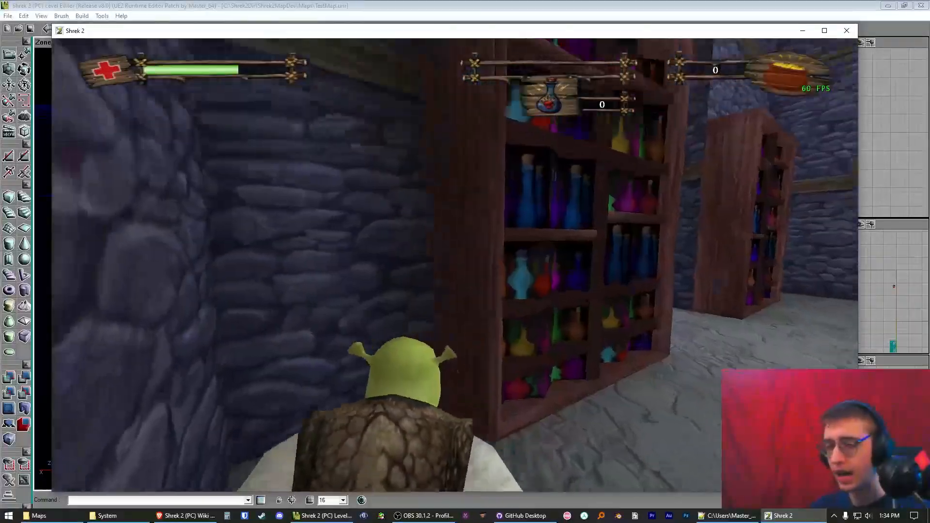
pyautogui.press('w')
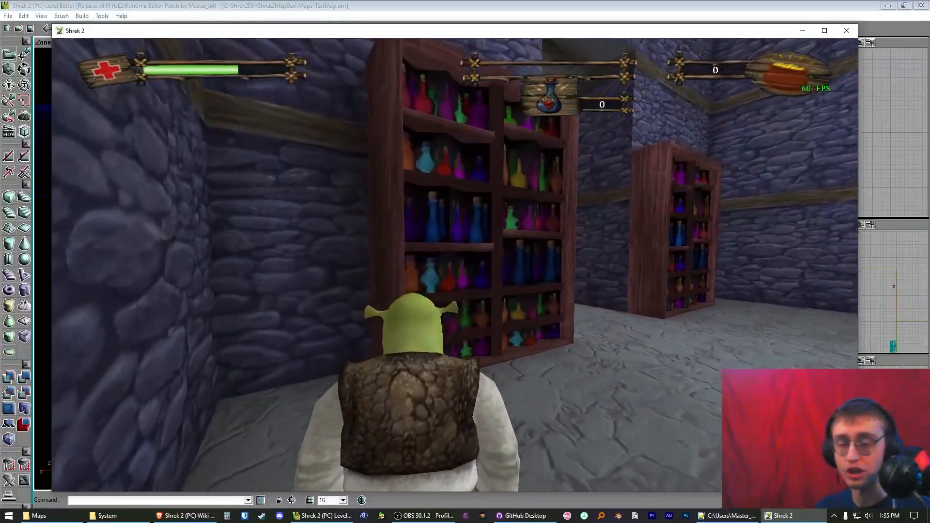
pyautogui.press('w')
pyautogui.press('d')
pyautogui.press('d')
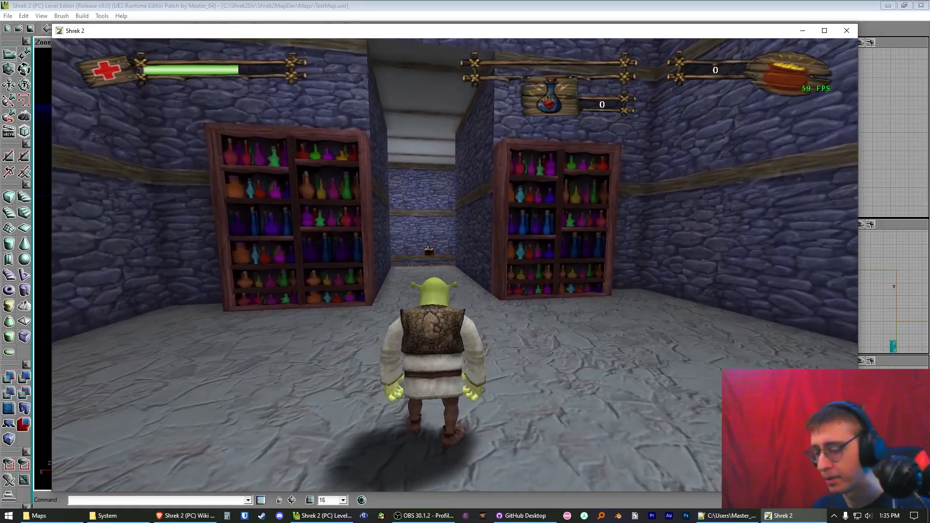
# Step: Return to the level editor and set the perspective viewport back to Dynamic Light
pyautogui.hotkey('alt', 'Tab')
pyautogui.moveTo(368, 271)
pyautogui.mouseDown()
pyautogui.moveTo(320, 272)
pyautogui.moveTo(368, 271)
pyautogui.mouseUp()
pyautogui.moveTo(171, 84); pyautogui.dragTo(169, 80)
pyautogui.click(164, 42)
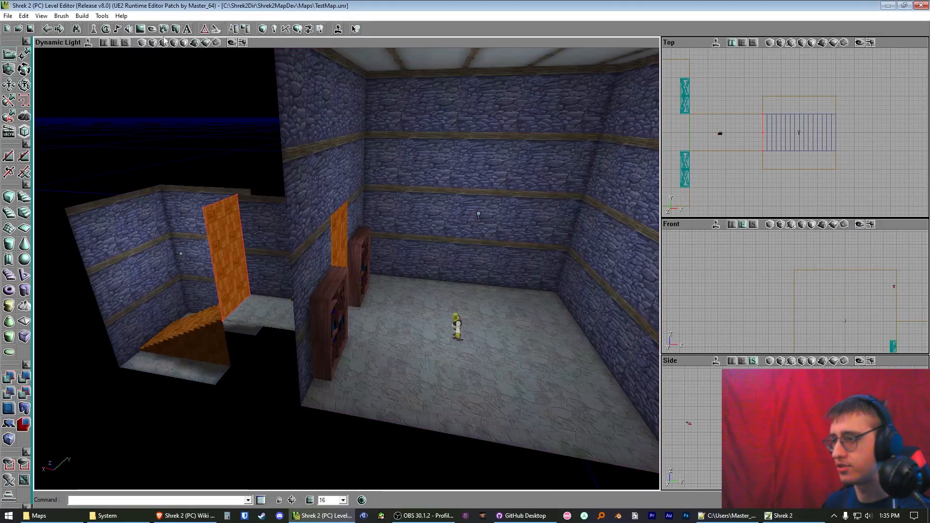
# Step: Open the level properties, close them again and view the first room from above
pyautogui.click(41, 15)
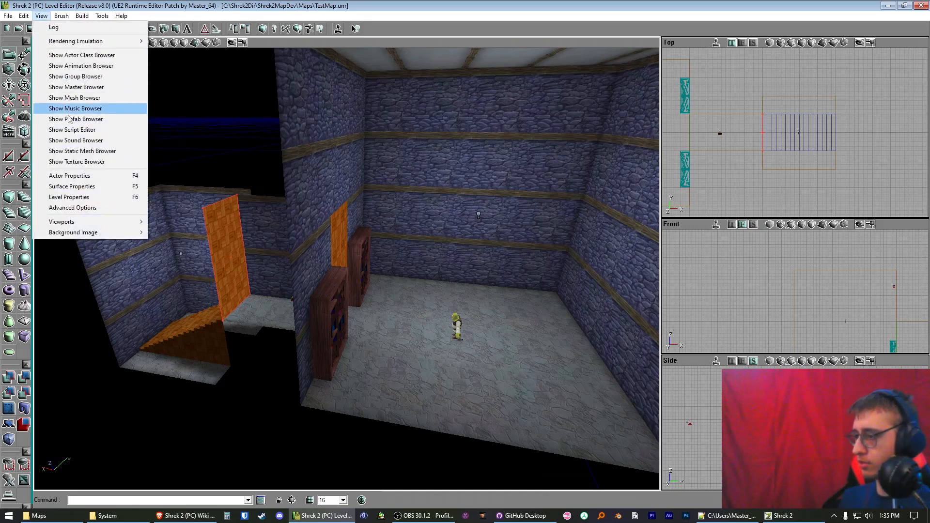
pyautogui.click(95, 199)
pyautogui.click(779, 158)
pyautogui.moveTo(547, 218); pyautogui.dragTo(535, 125)
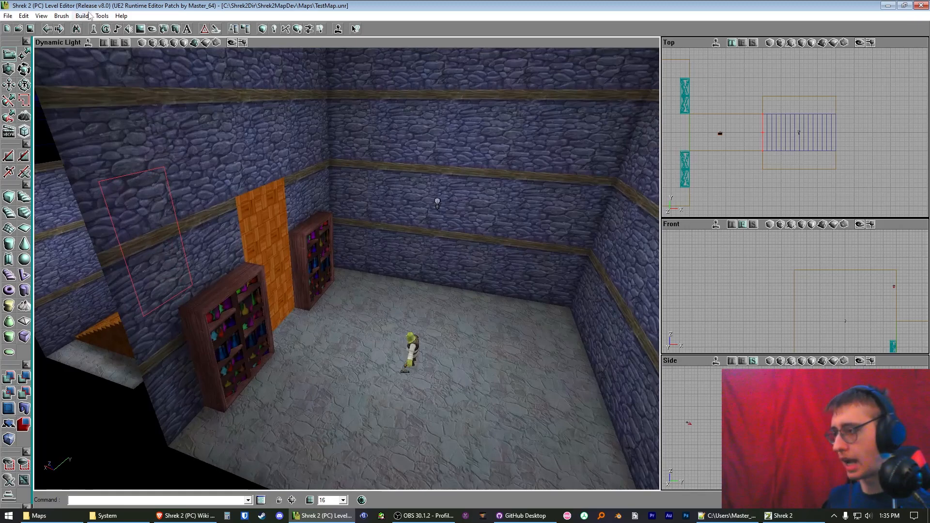
# Step: Find the ZoneInfo class under Info in the actor classes and place a ZoneInfo on the first room's floor beside Shrek
pyautogui.click(93, 29)
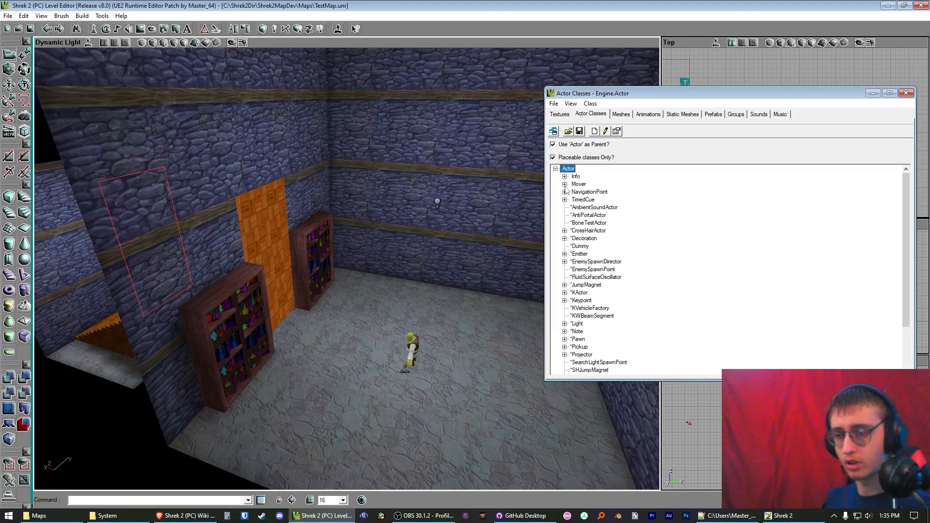
pyautogui.click(565, 177)
pyautogui.click(592, 300)
pyautogui.moveTo(503, 247); pyautogui.dragTo(499, 286, button='right')
pyautogui.moveTo(499, 286); pyautogui.dragTo(496, 247)
pyautogui.rightClick(378, 282)
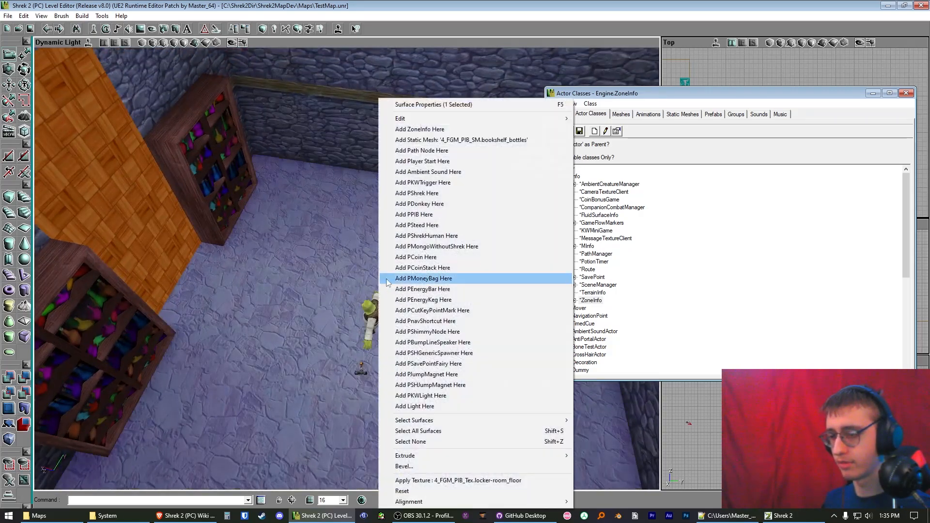
pyautogui.click(420, 129)
pyautogui.click(911, 93)
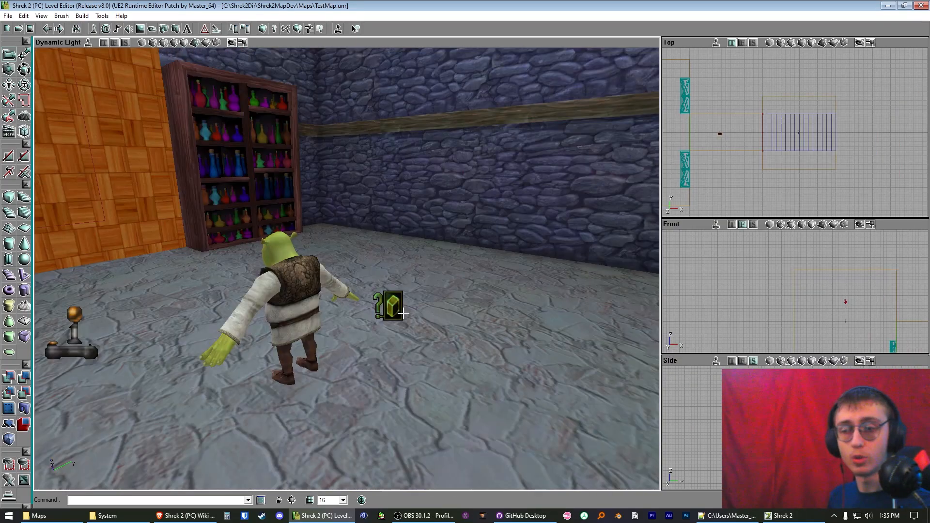
# Step: Show the new actor's ZoneInfo and ZoneLight properties, select AmbientBrightness, and rebuild the level
pyautogui.click(234, 31)
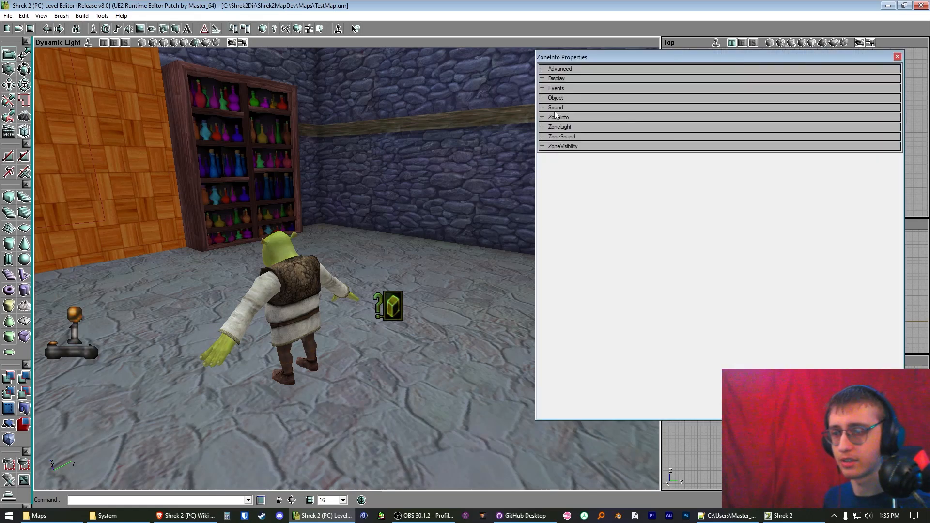
pyautogui.click(570, 117)
pyautogui.click(584, 188)
pyautogui.click(685, 198)
pyautogui.moveTo(356, 180); pyautogui.dragTo(357, 186)
pyautogui.click(273, 29)
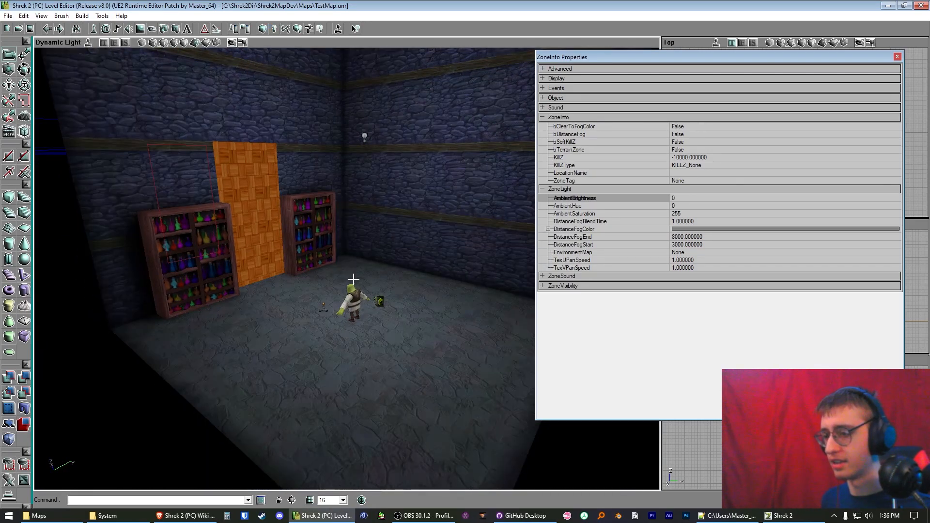
# Step: Compare the first room's lighting with that of the corridor and stair room from several viewpoints
pyautogui.moveTo(353, 269); pyautogui.dragTo(369, 281)
pyautogui.moveTo(228, 97); pyautogui.dragTo(232, 109)
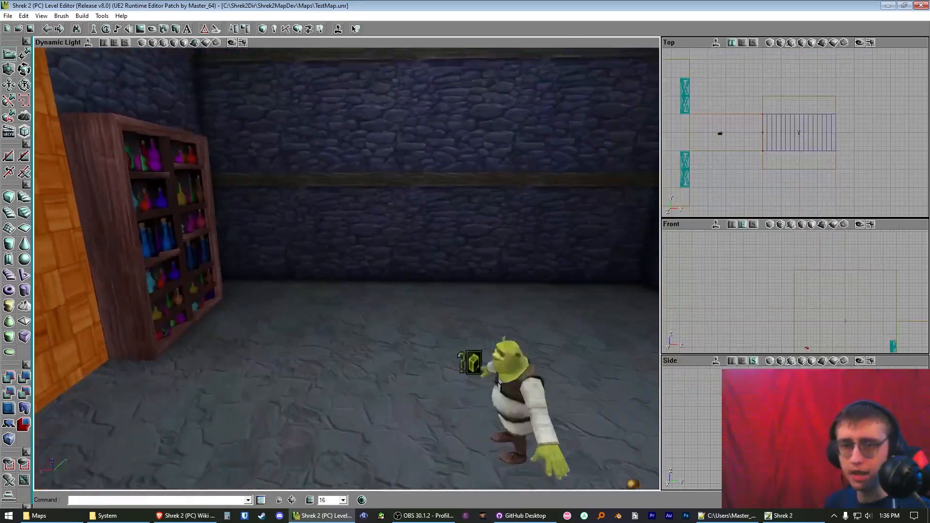
pyautogui.moveTo(346, 269); pyautogui.dragTo(348, 274)
pyautogui.moveTo(453, 280); pyautogui.dragTo(456, 283)
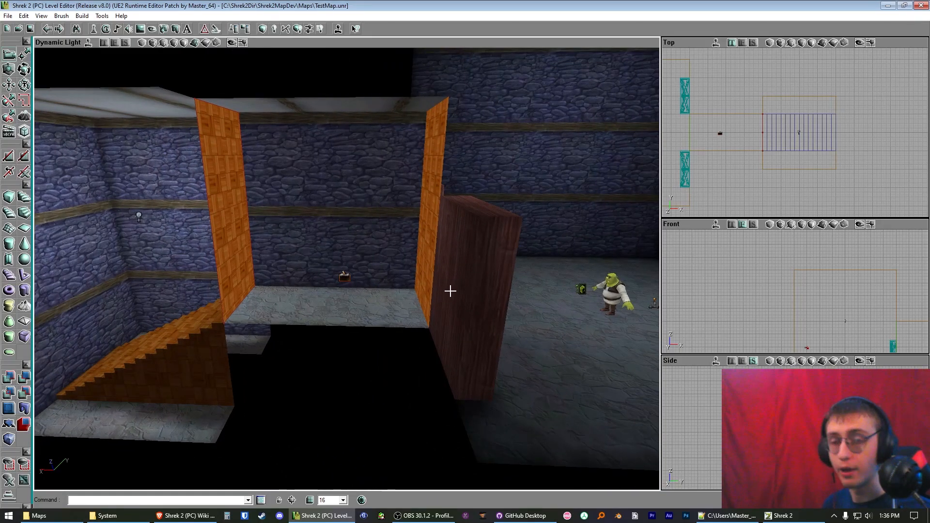
pyautogui.moveTo(450, 290); pyautogui.dragTo(408, 307)
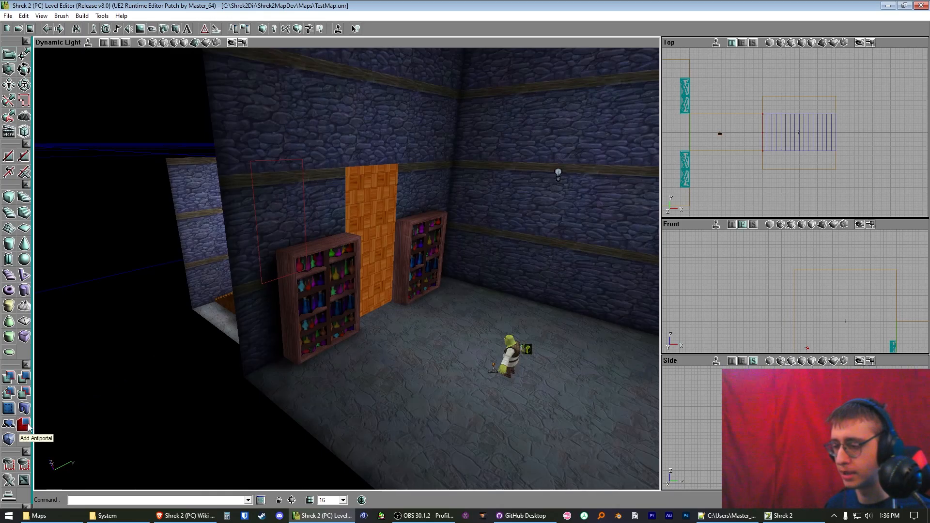
pyautogui.moveTo(327, 322); pyautogui.dragTo(336, 316)
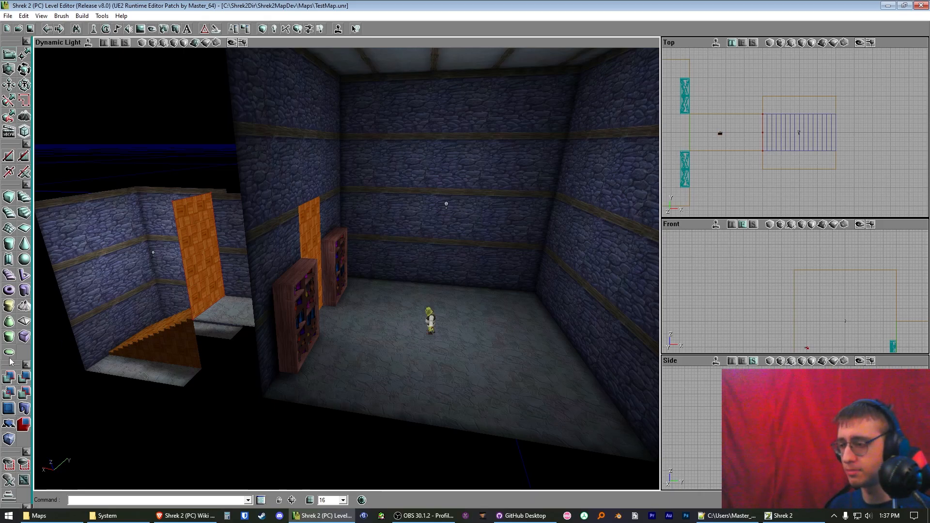
# Step: Build a sheet brush 512 high and 1024 wide
pyautogui.rightClick(27, 321)
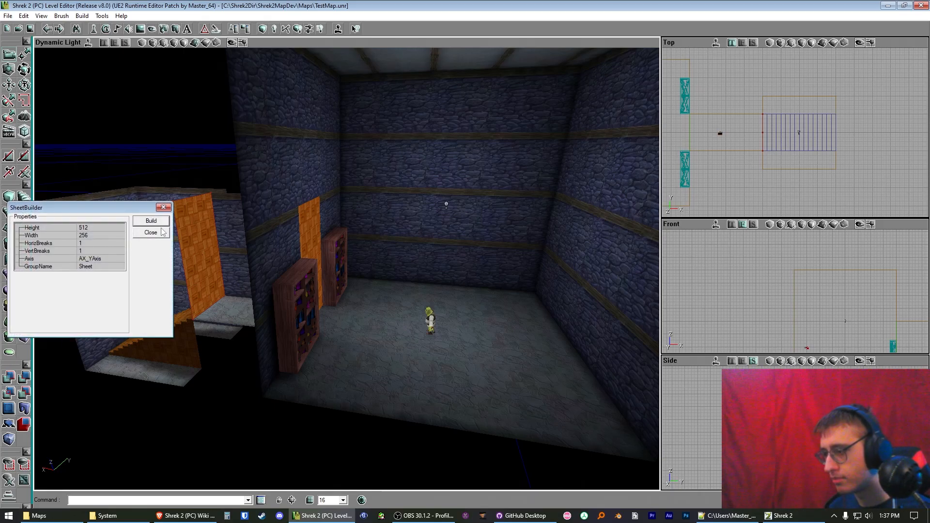
pyautogui.click(152, 222)
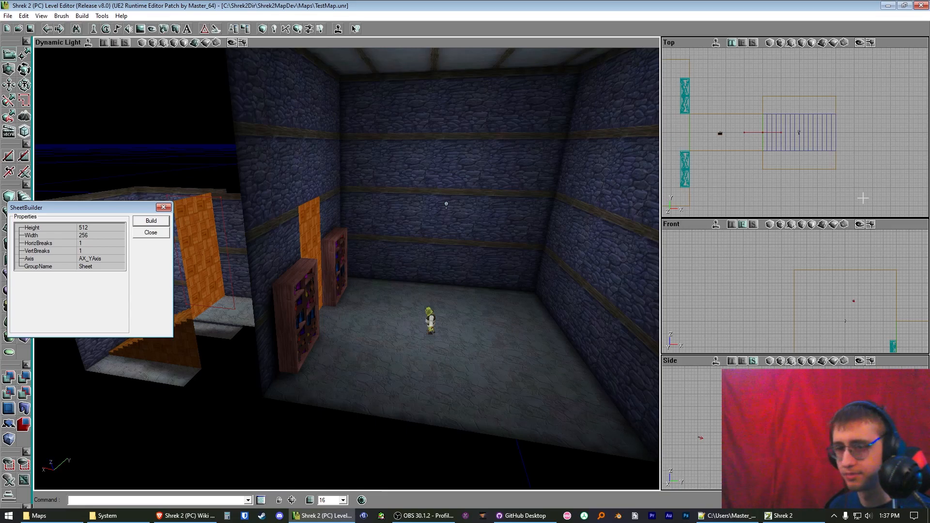
pyautogui.moveTo(863, 198); pyautogui.dragTo(779, 150)
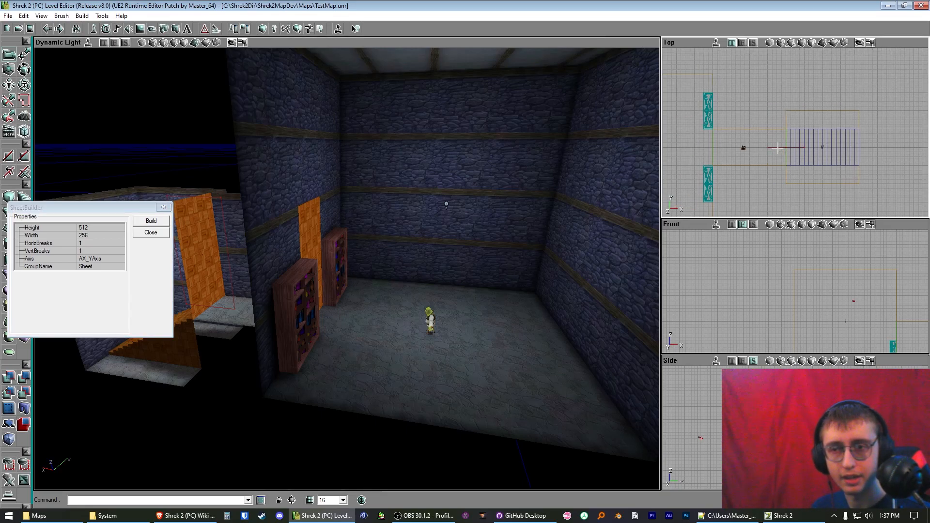
pyautogui.click(100, 235)
pyautogui.write('10224')
pyautogui.press('BackSpace')
pyautogui.press('BackSpace')
pyautogui.write('4')
pyautogui.click(151, 221)
# Step: Position the sheet across the first room in front of the bookcases and add it as an antiportal
pyautogui.moveTo(758, 188); pyautogui.dragTo(727, 185)
pyautogui.moveTo(185, 223); pyautogui.dragTo(263, 314)
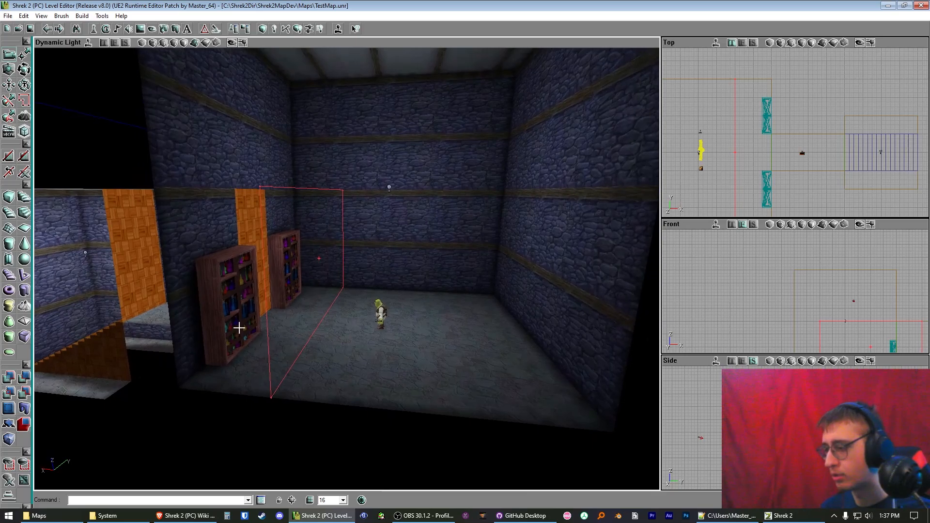
pyautogui.moveTo(373, 319); pyautogui.dragTo(354, 313, button='right')
pyautogui.moveTo(353, 313); pyautogui.dragTo(293, 322)
pyautogui.moveTo(335, 210); pyautogui.dragTo(337, 211)
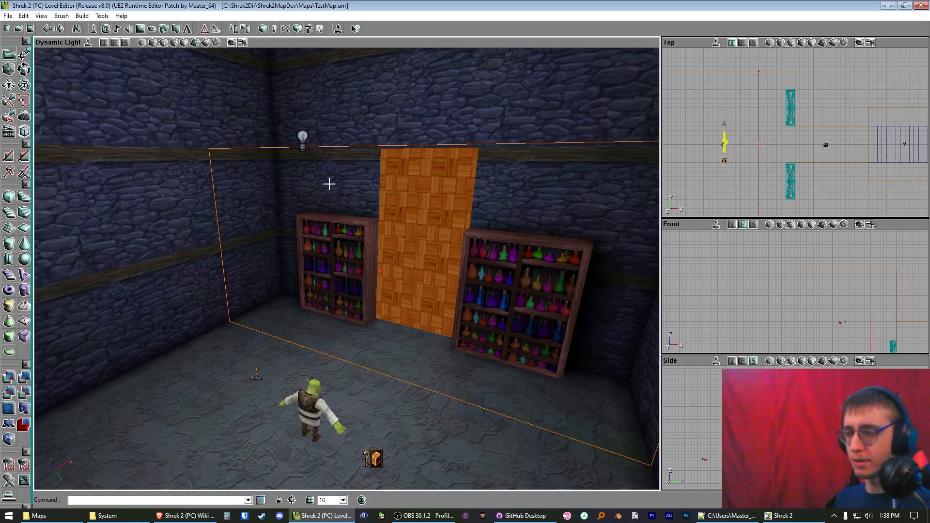
# Step: Open the antiportal actor's Display properties and look at its DrawScale3D setting
pyautogui.click(246, 30)
pyautogui.click(584, 90)
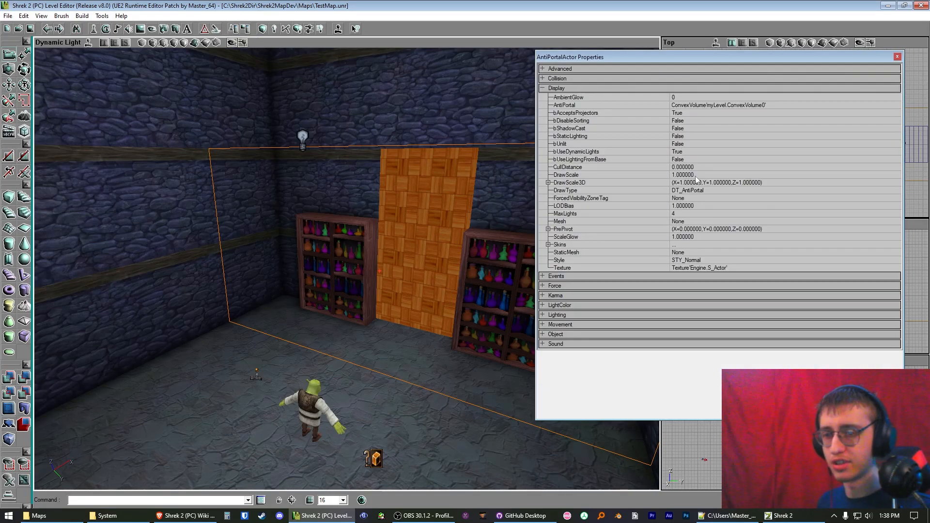
pyautogui.click(681, 183)
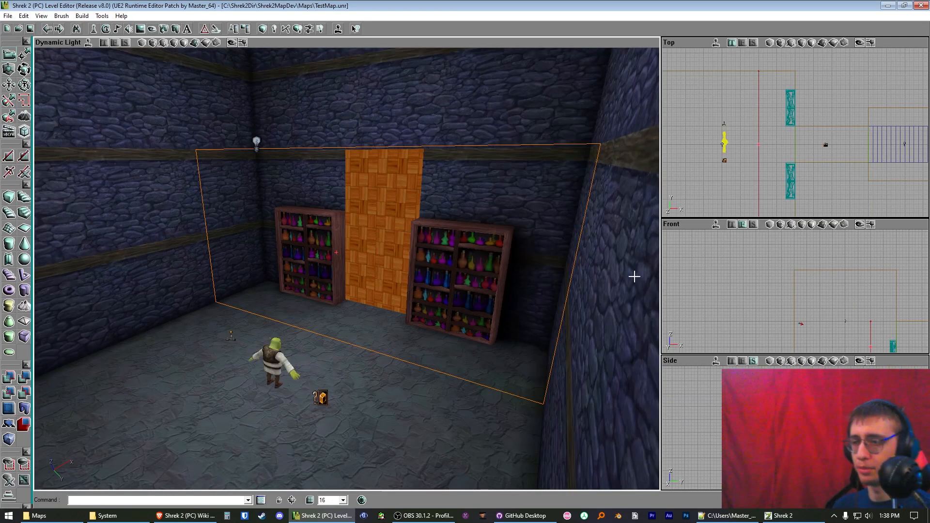
# Step: Switch to the Shrek 2 game, run and jump Shrek around the first room to examine what the antiportal hides, and return to the editor
pyautogui.hotkey('alt', 'Tab')
pyautogui.click(460, 147)
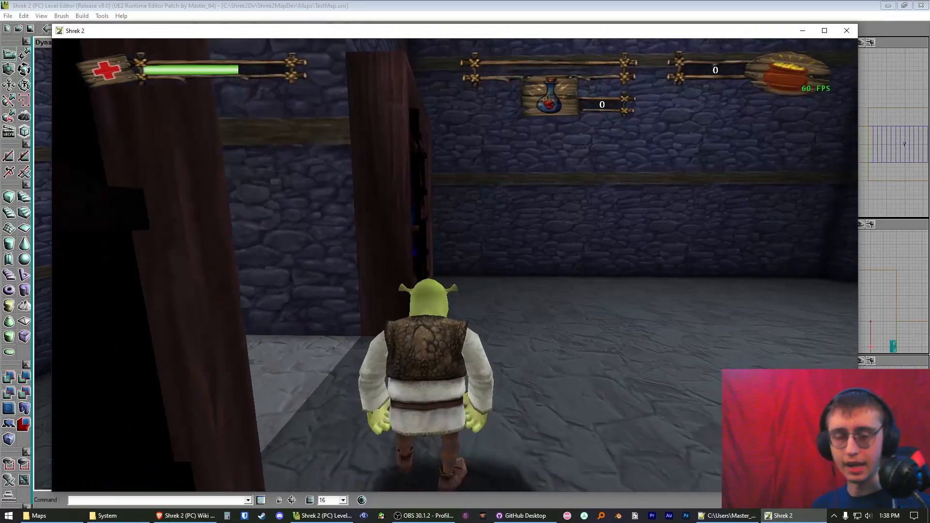
pyautogui.press('w')
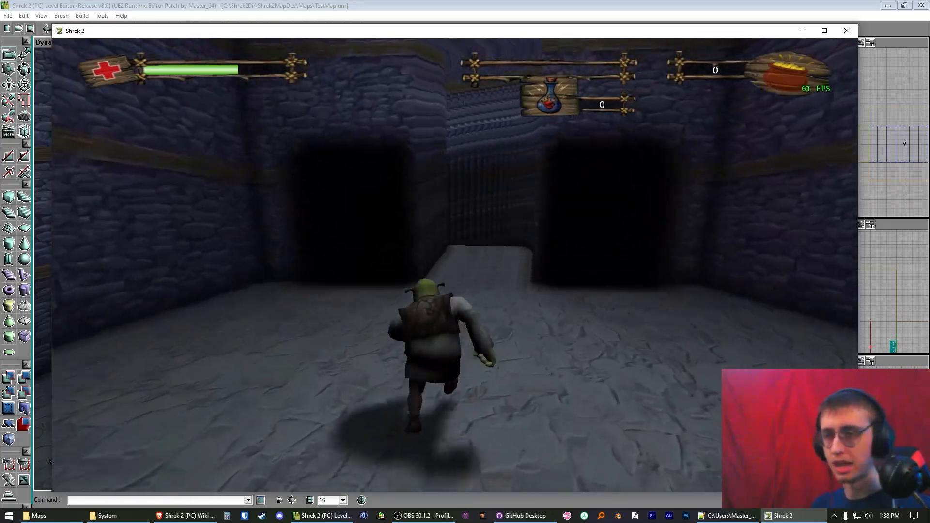
pyautogui.press('space')
pyautogui.press('w')
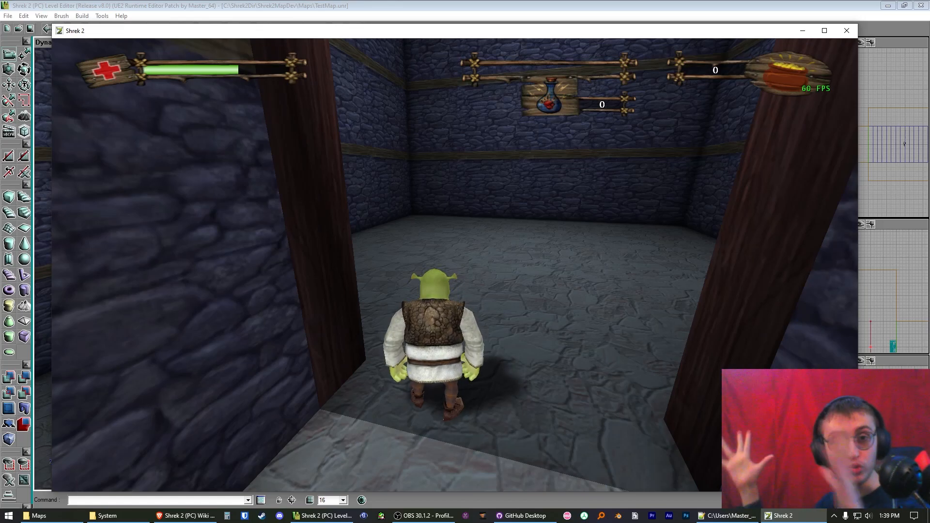
pyautogui.hotkey('alt', 'Tab')
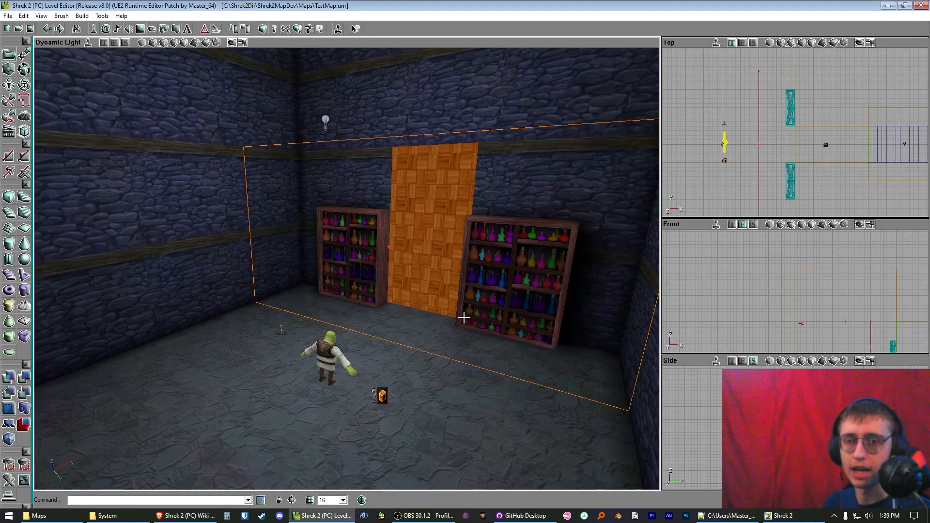